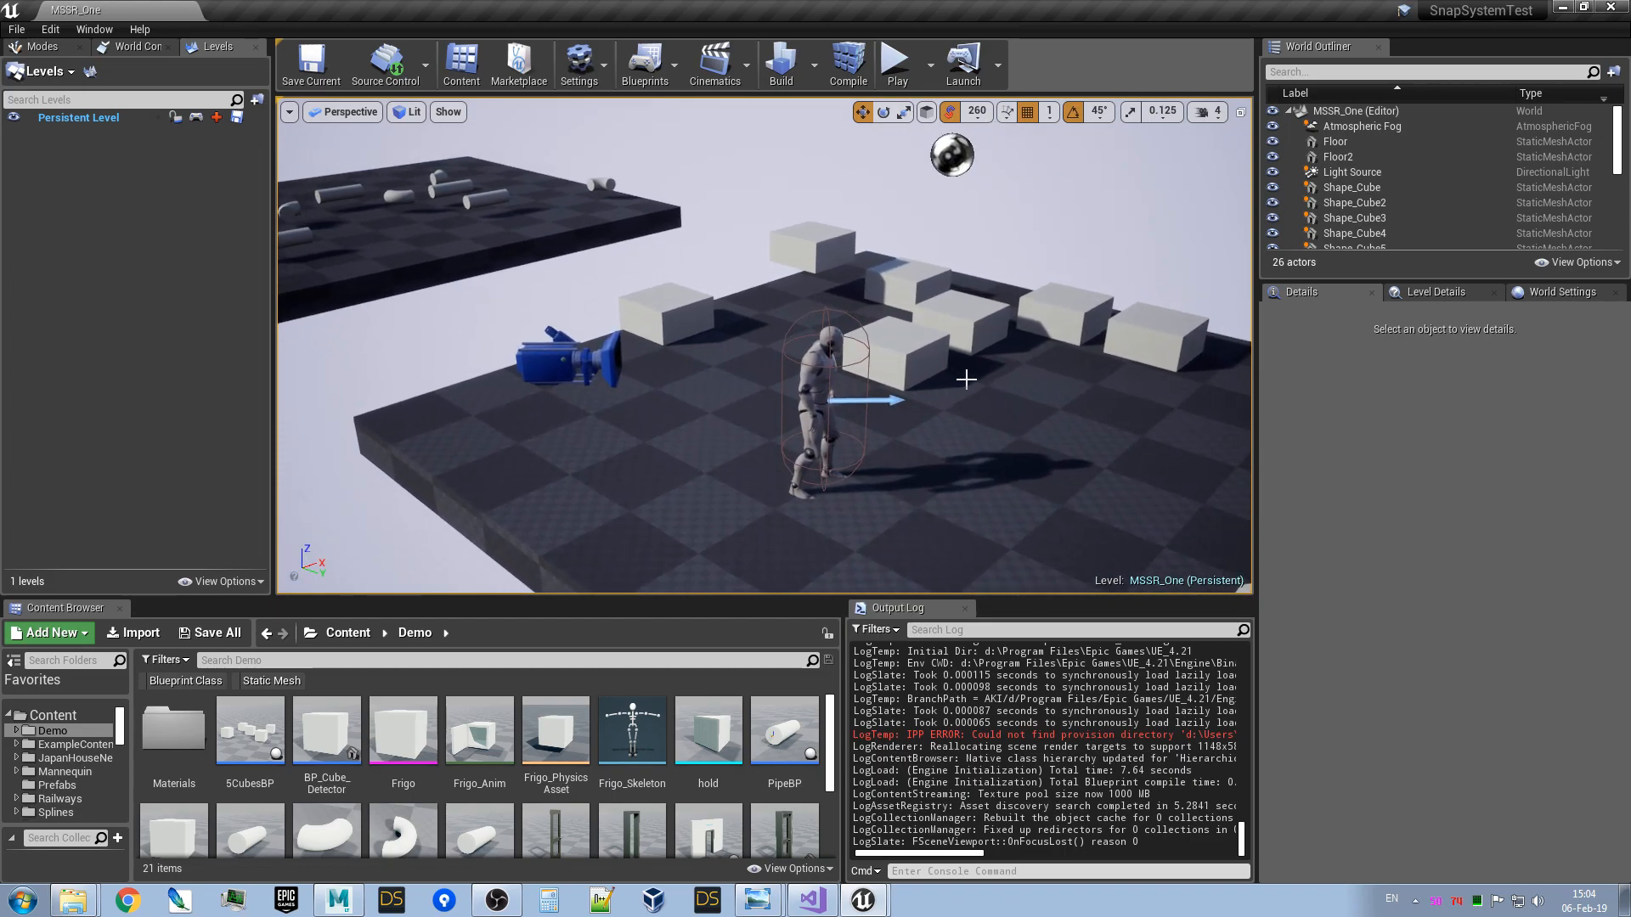
pyautogui.moveTo(839, 334); pyautogui.dragTo(841, 334, button='right')
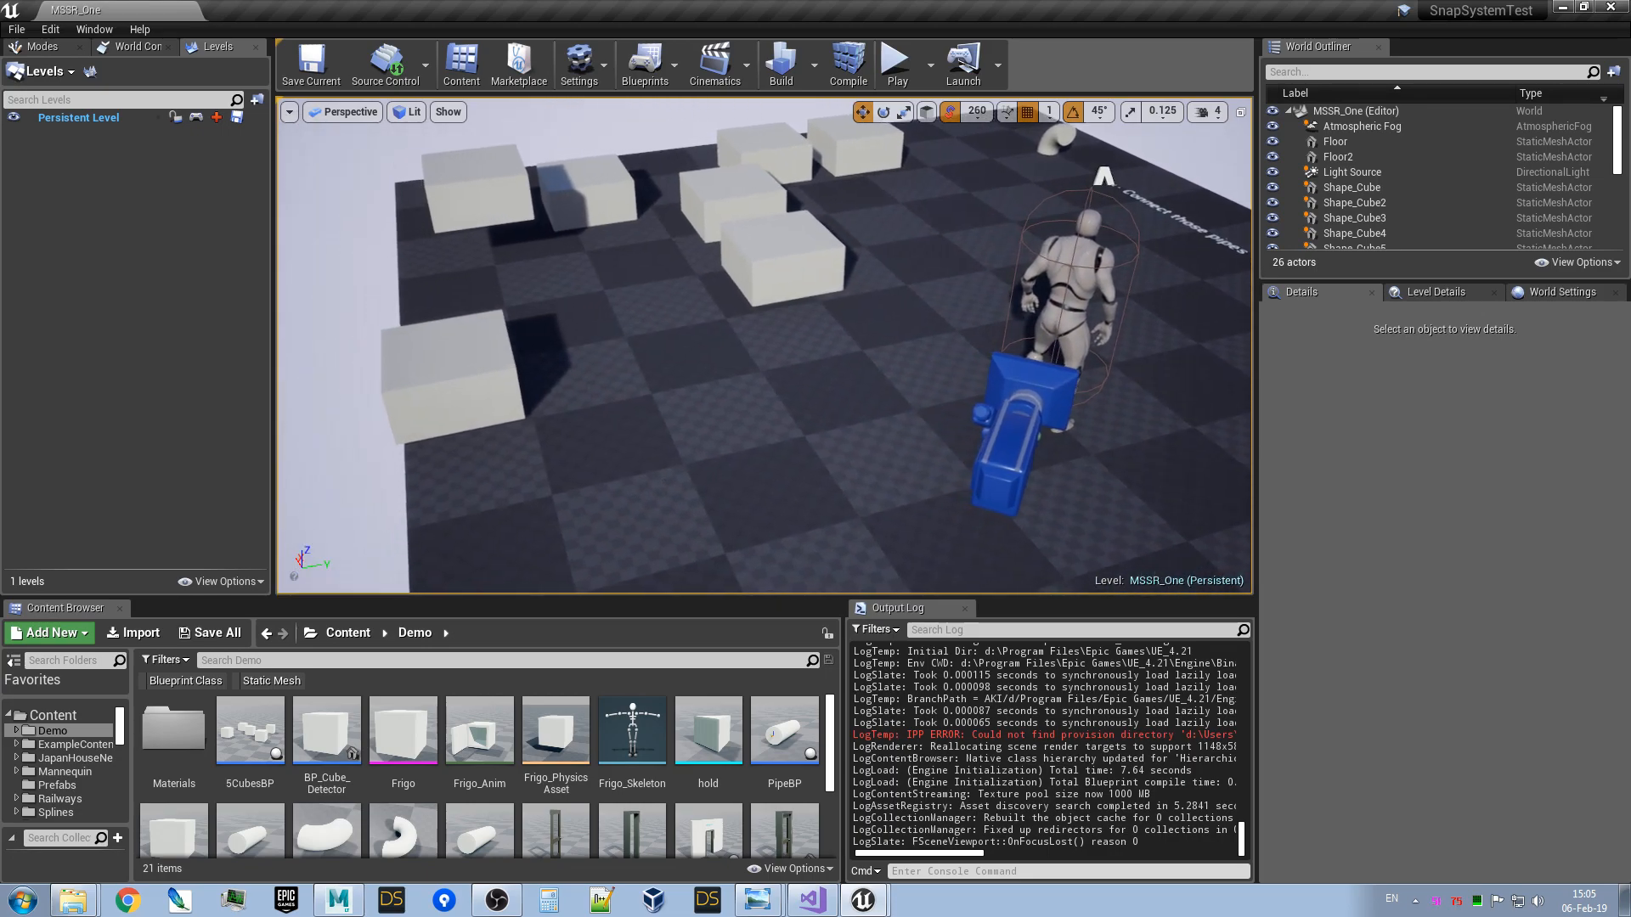
# - Fly the viewport camera past the character and cubes, then over to the pipes area
pyautogui.moveTo(989, 381); pyautogui.dragTo(990, 382, button='right')
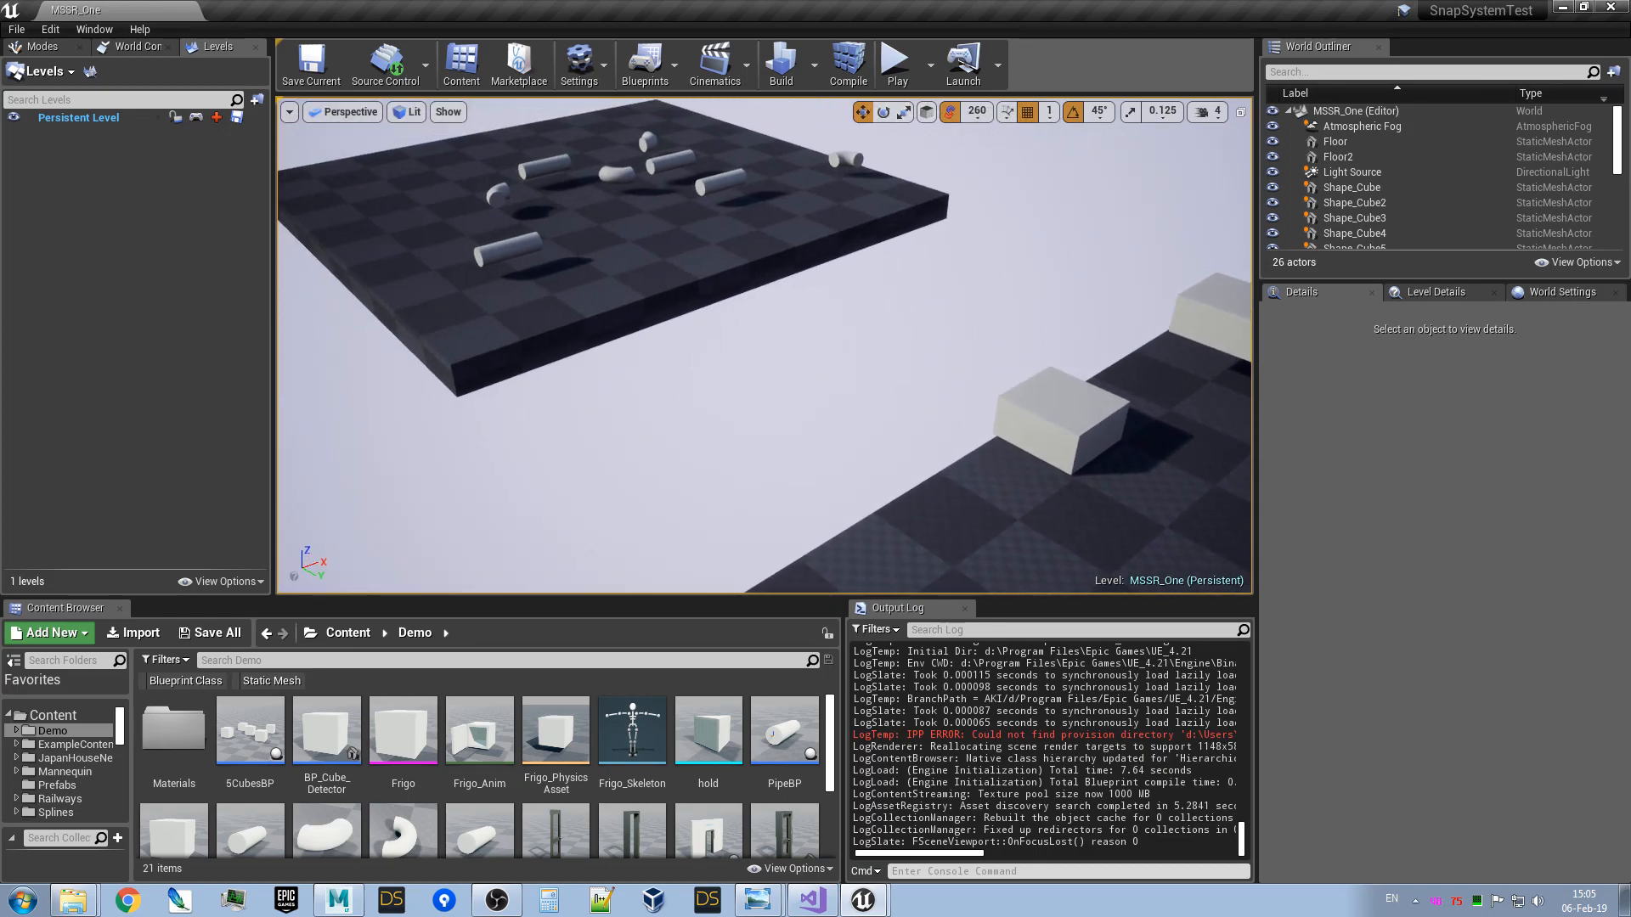
pyautogui.moveTo(452, 269); pyautogui.dragTo(451, 269, button='right')
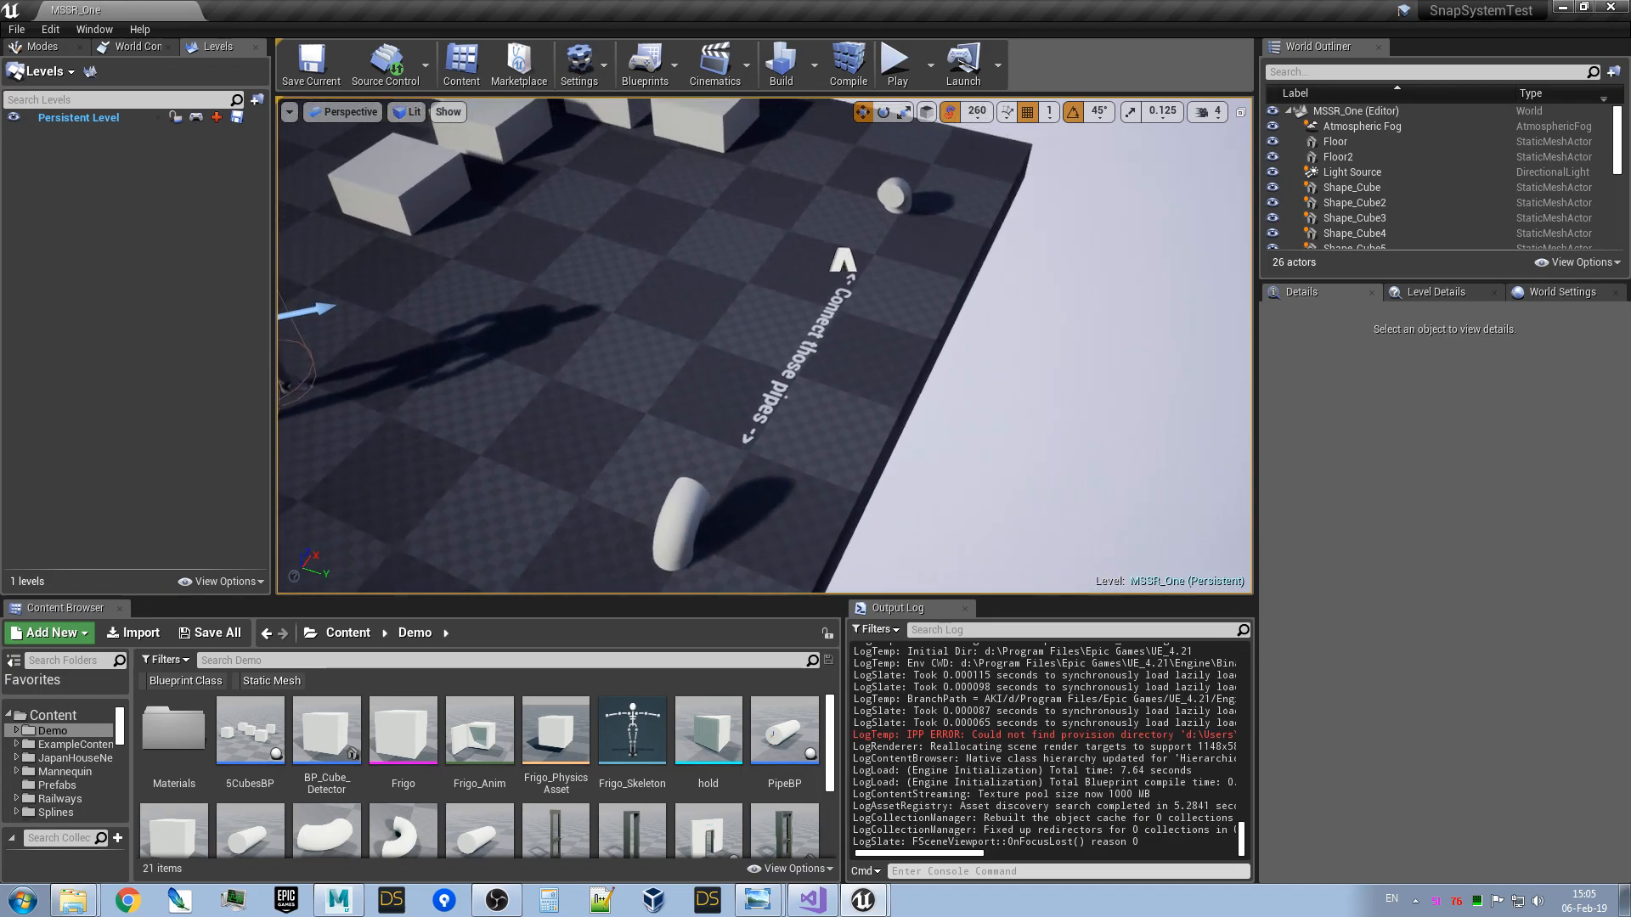
pyautogui.click(896, 60)
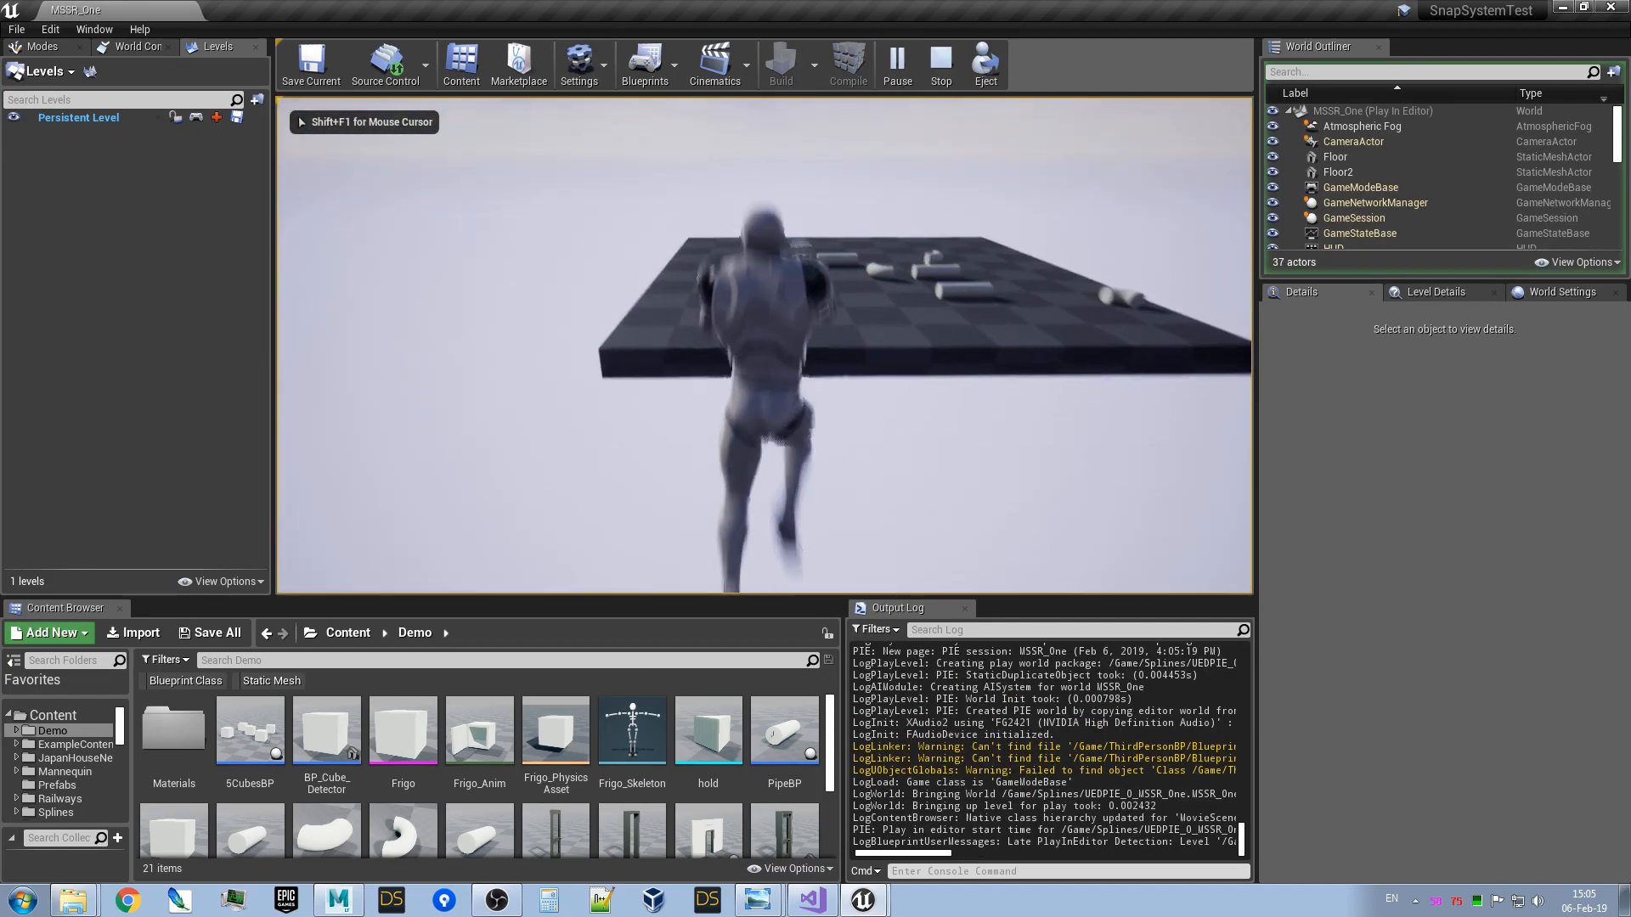
pyautogui.press('space')
pyautogui.press('Escape')
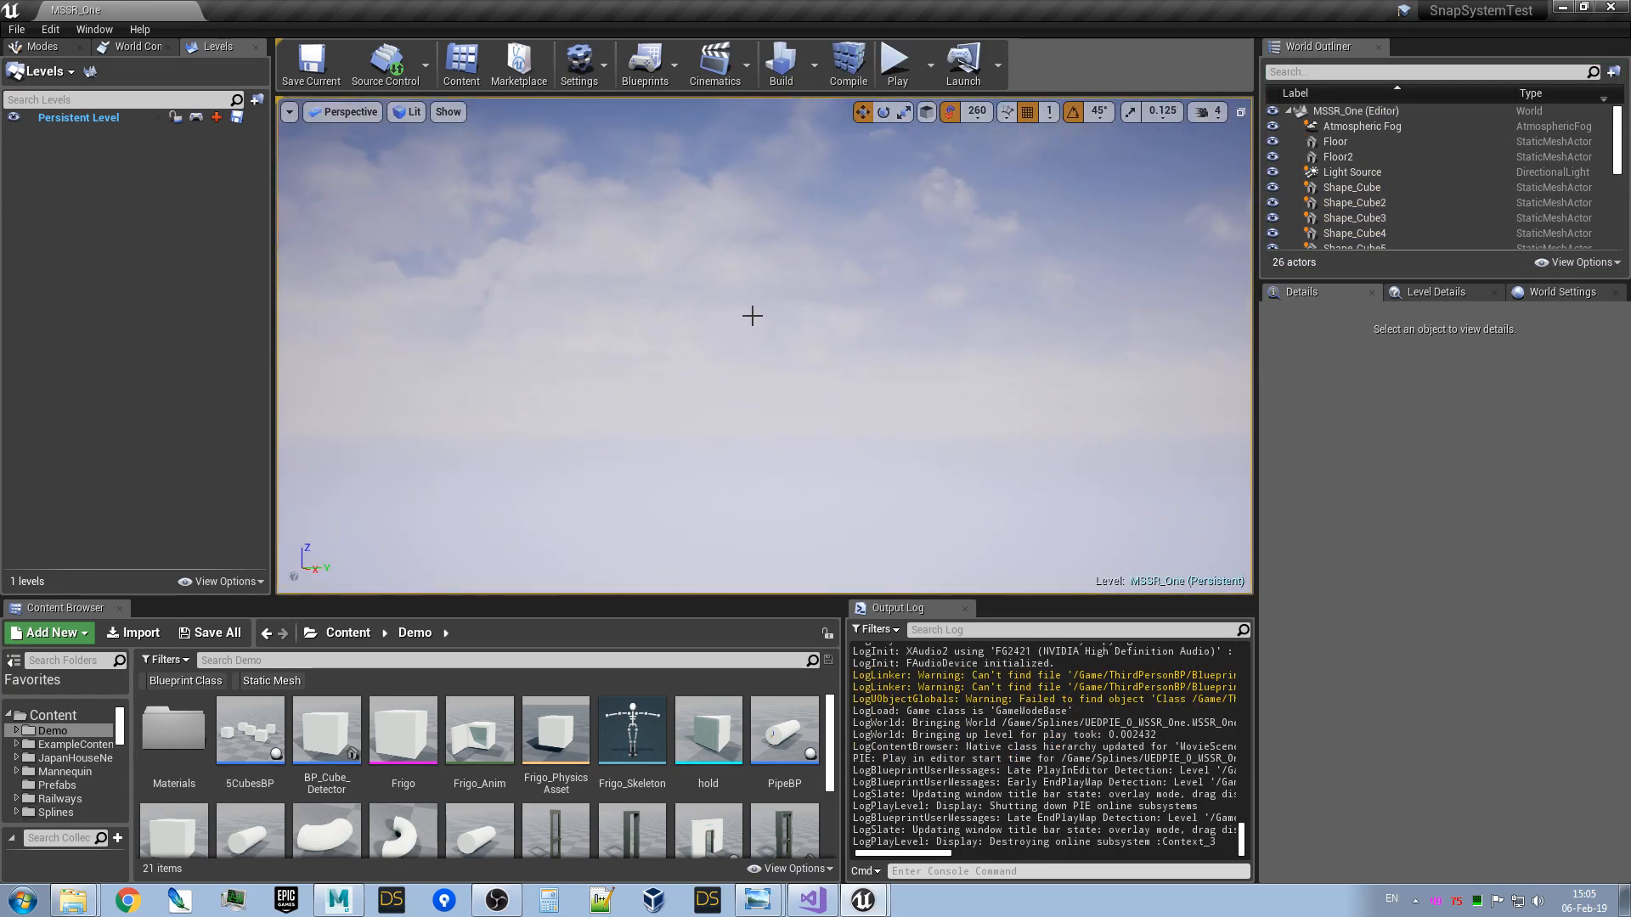
pyautogui.click(891, 60)
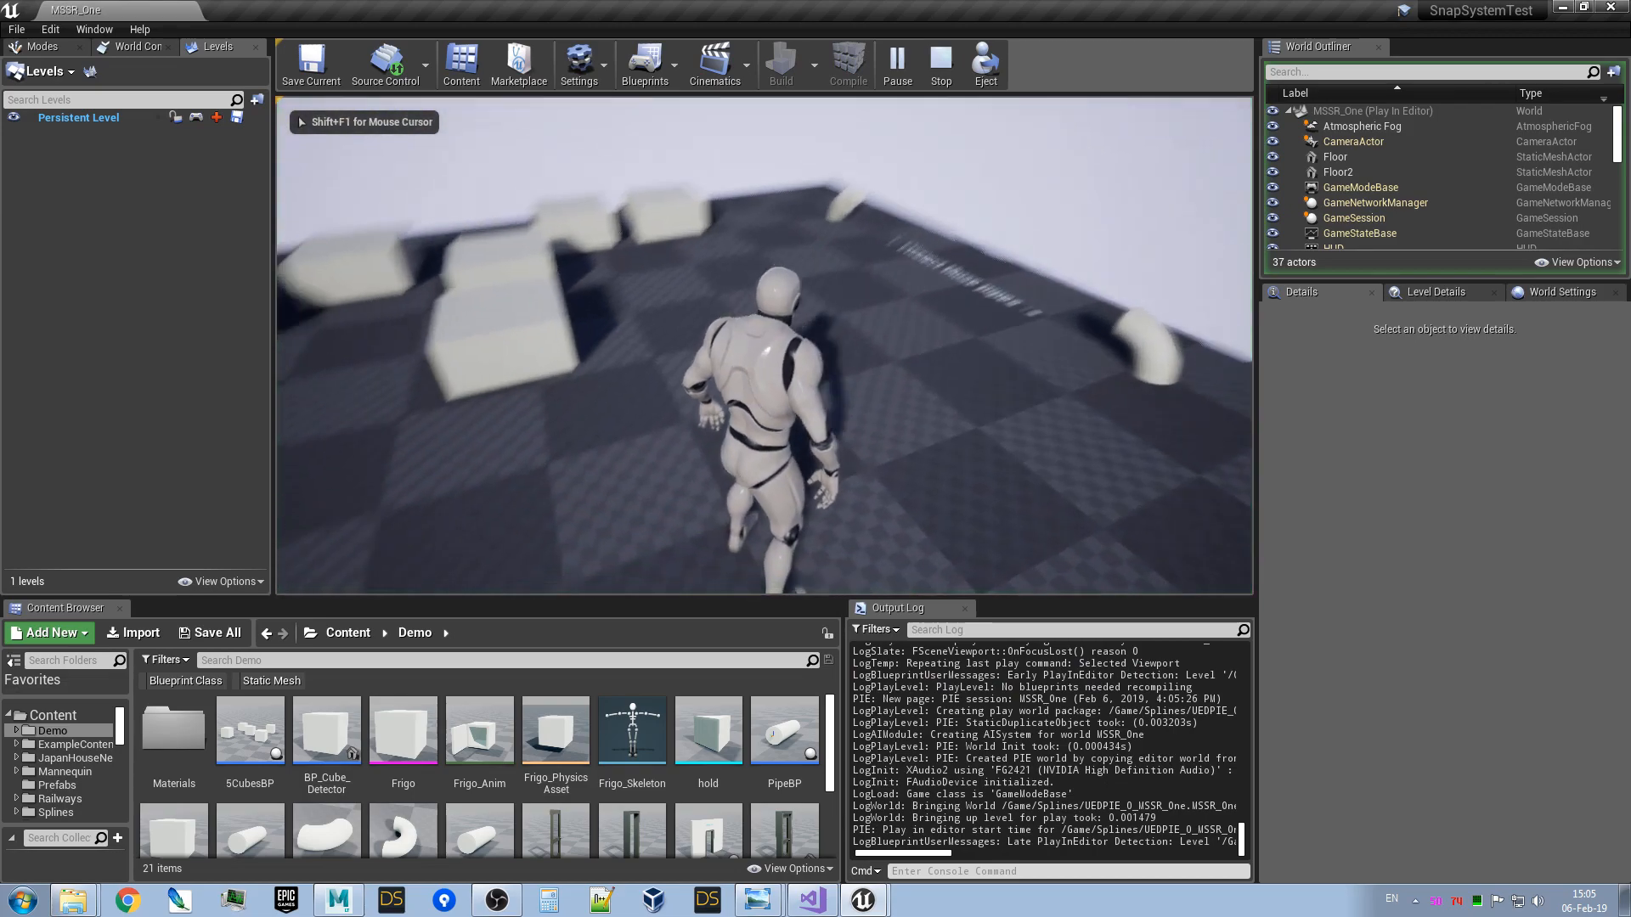
# - Walk the character to the boxes below the raised platform and jump up onto them
pyautogui.press('w')
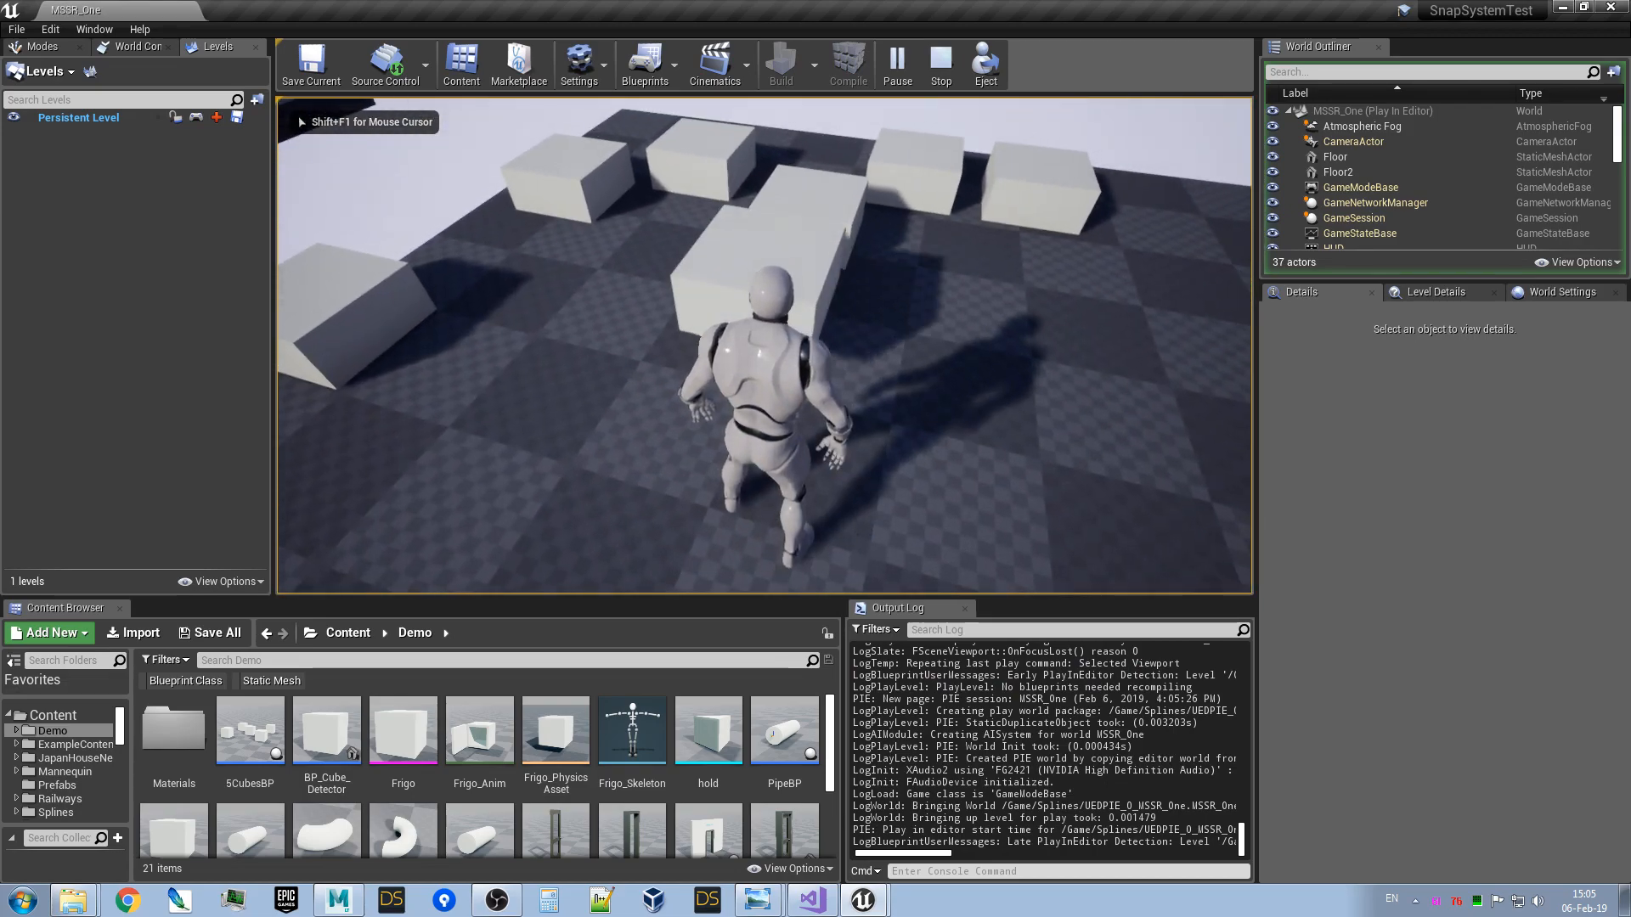
pyautogui.press('w')
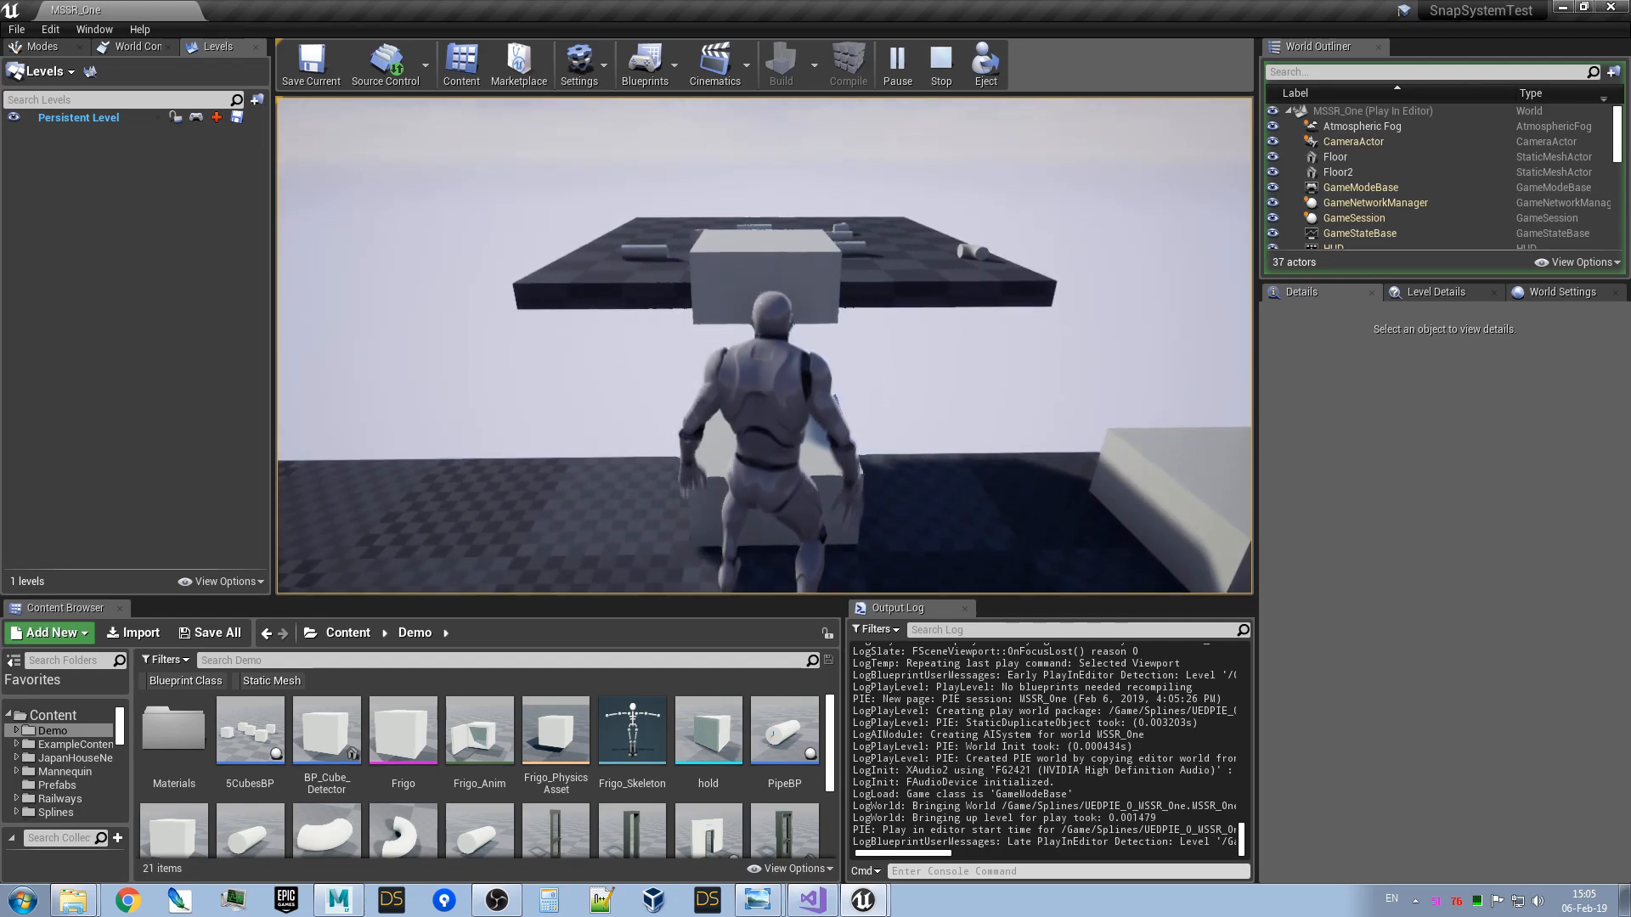
pyautogui.press('space')
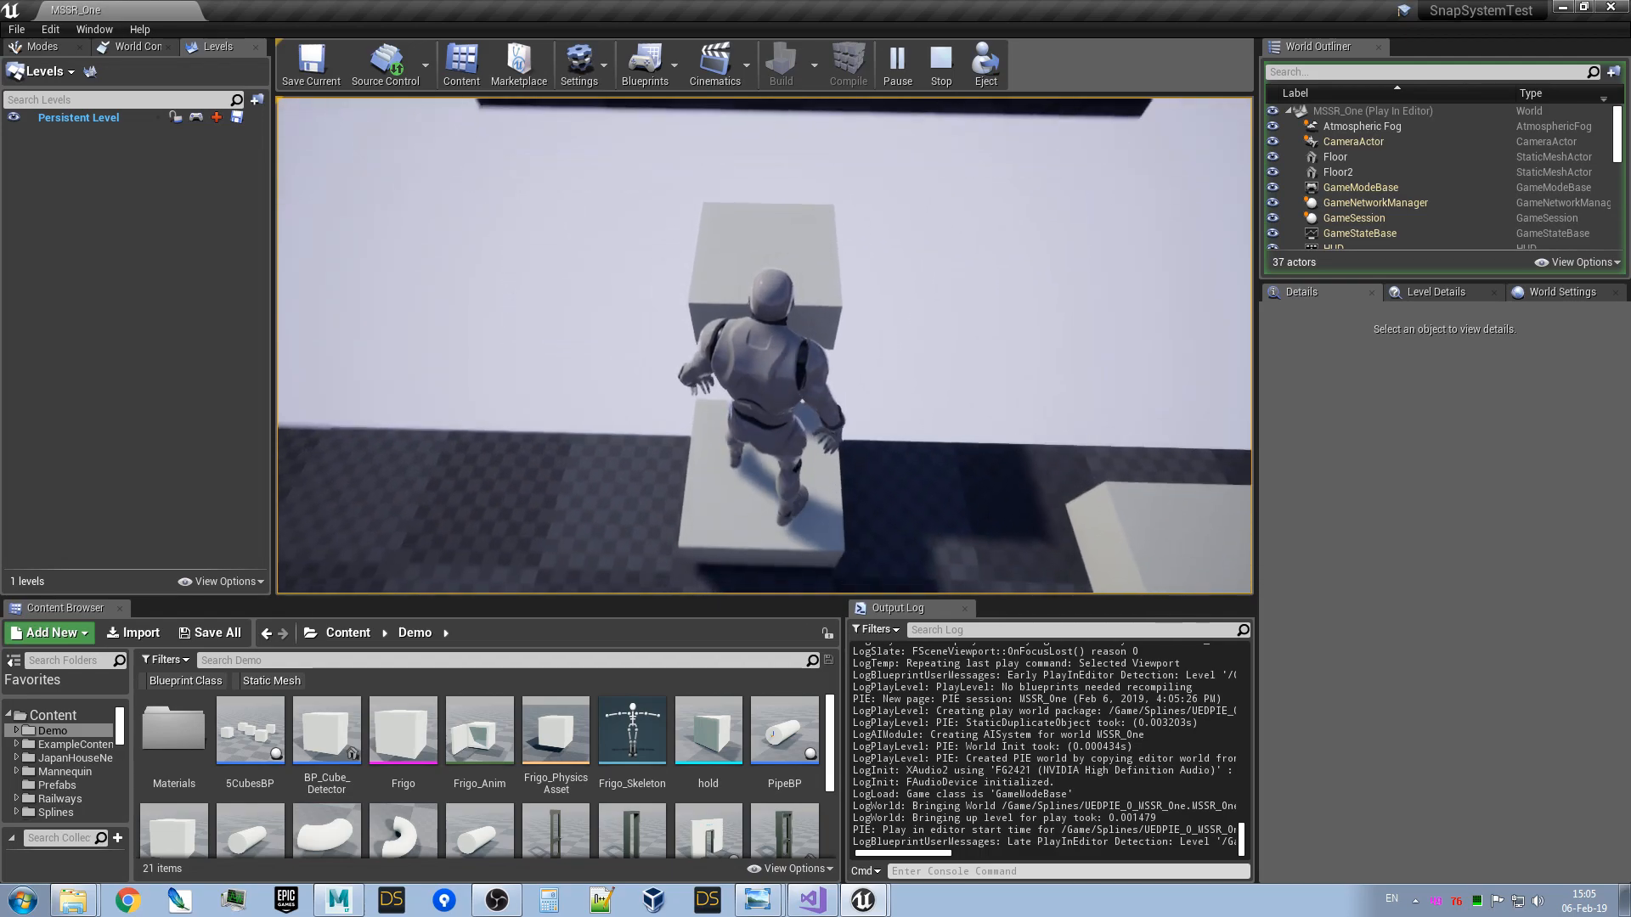
pyautogui.press('w')
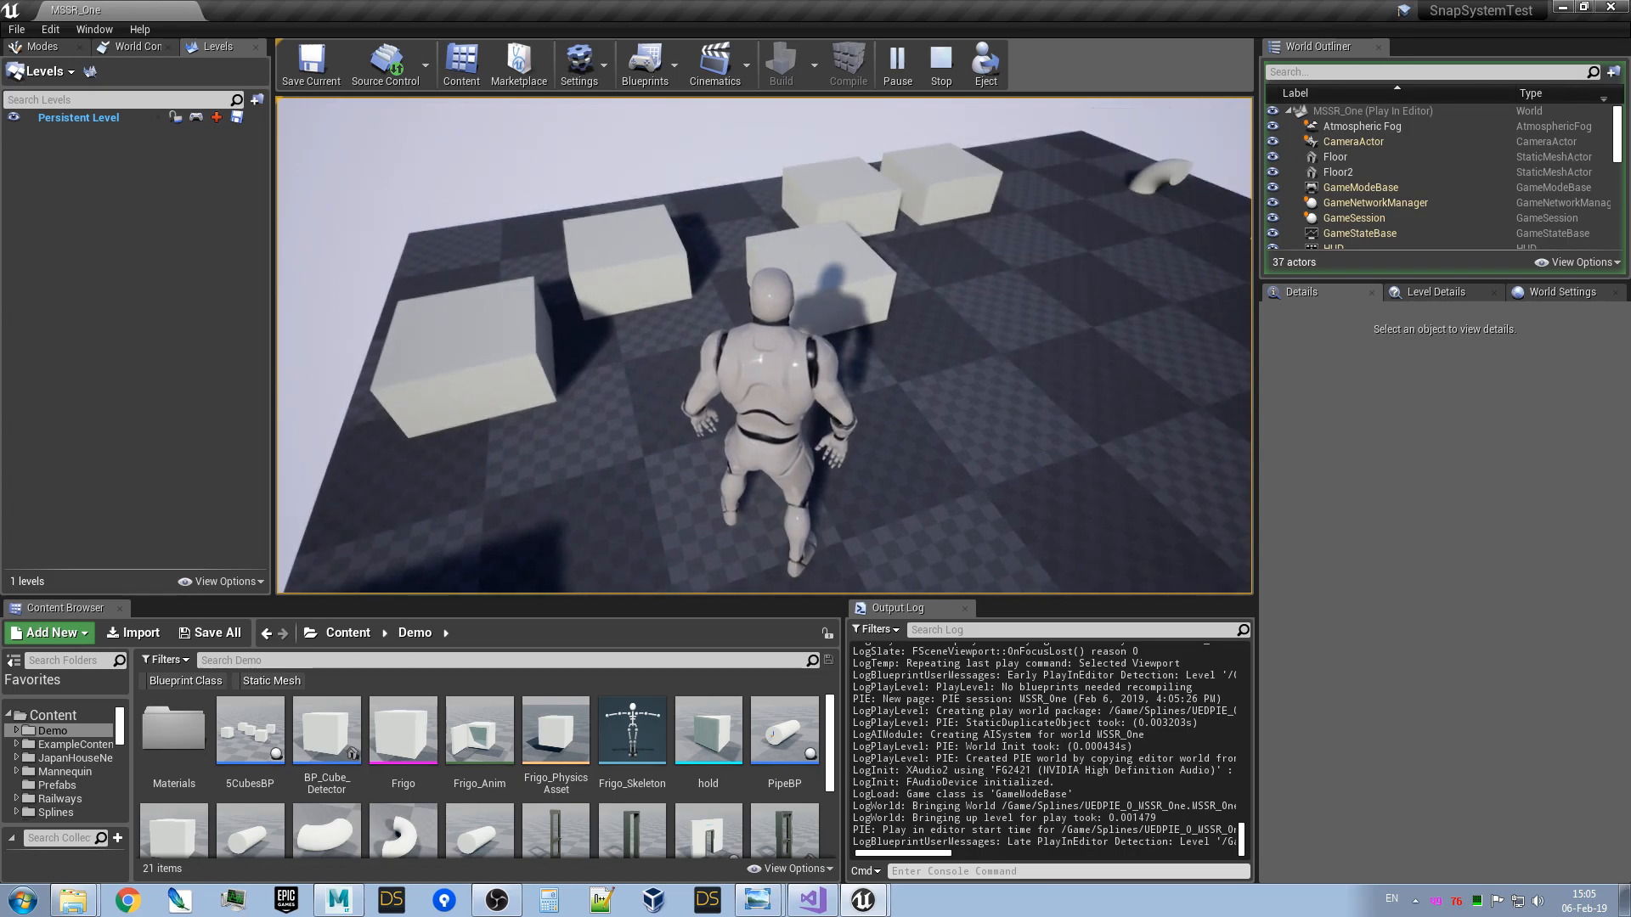
pyautogui.press('w')
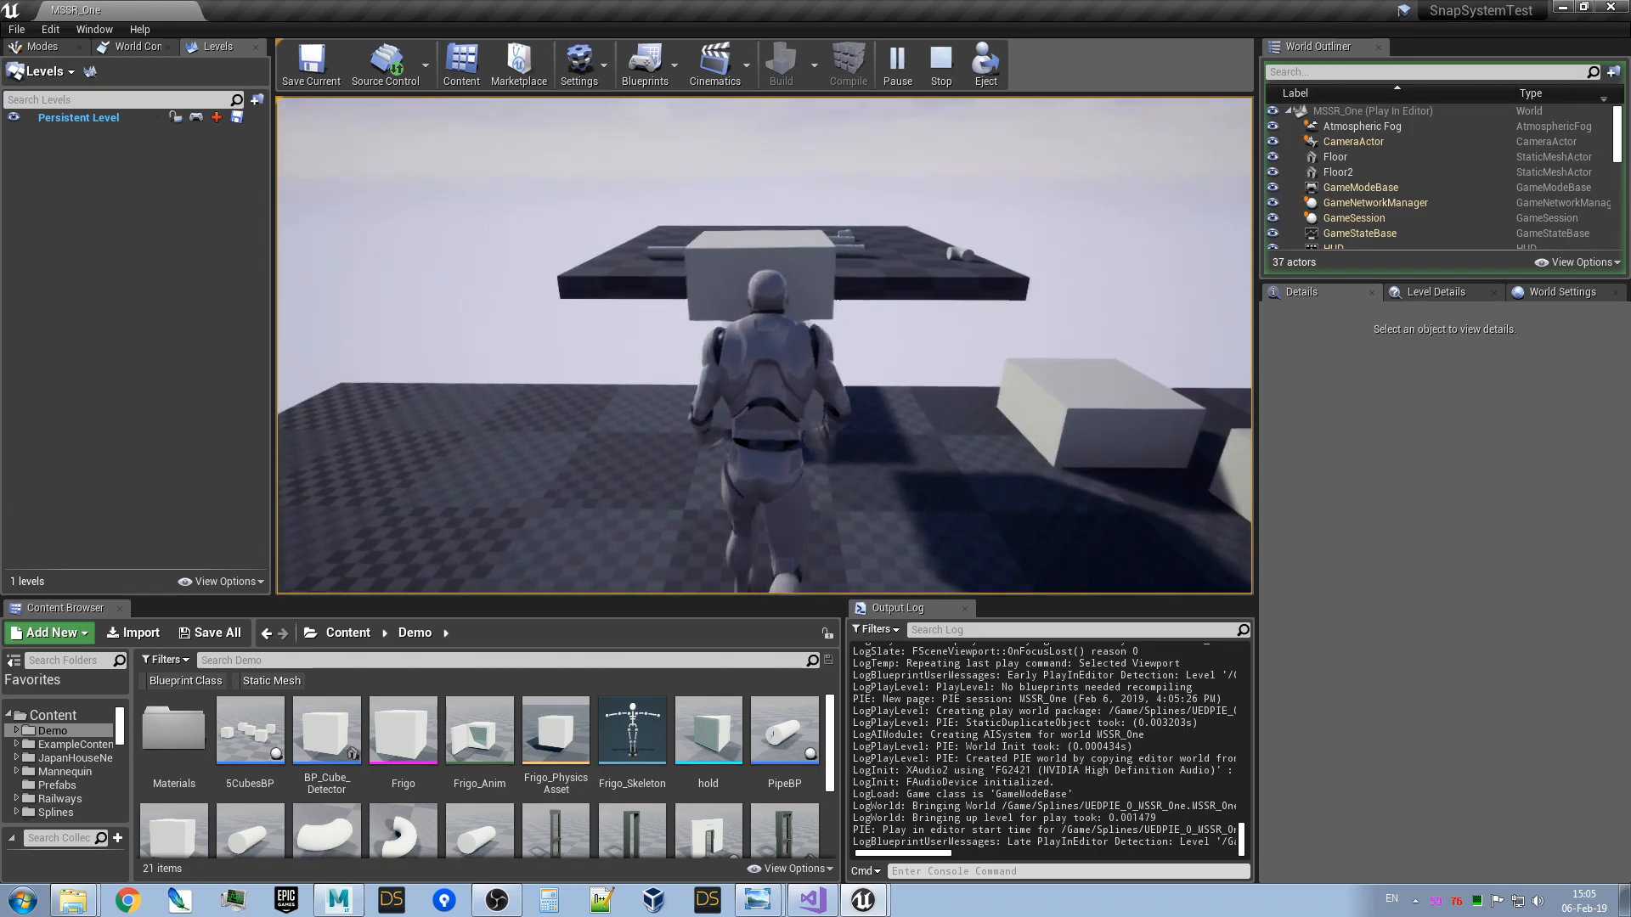
pyautogui.press('space')
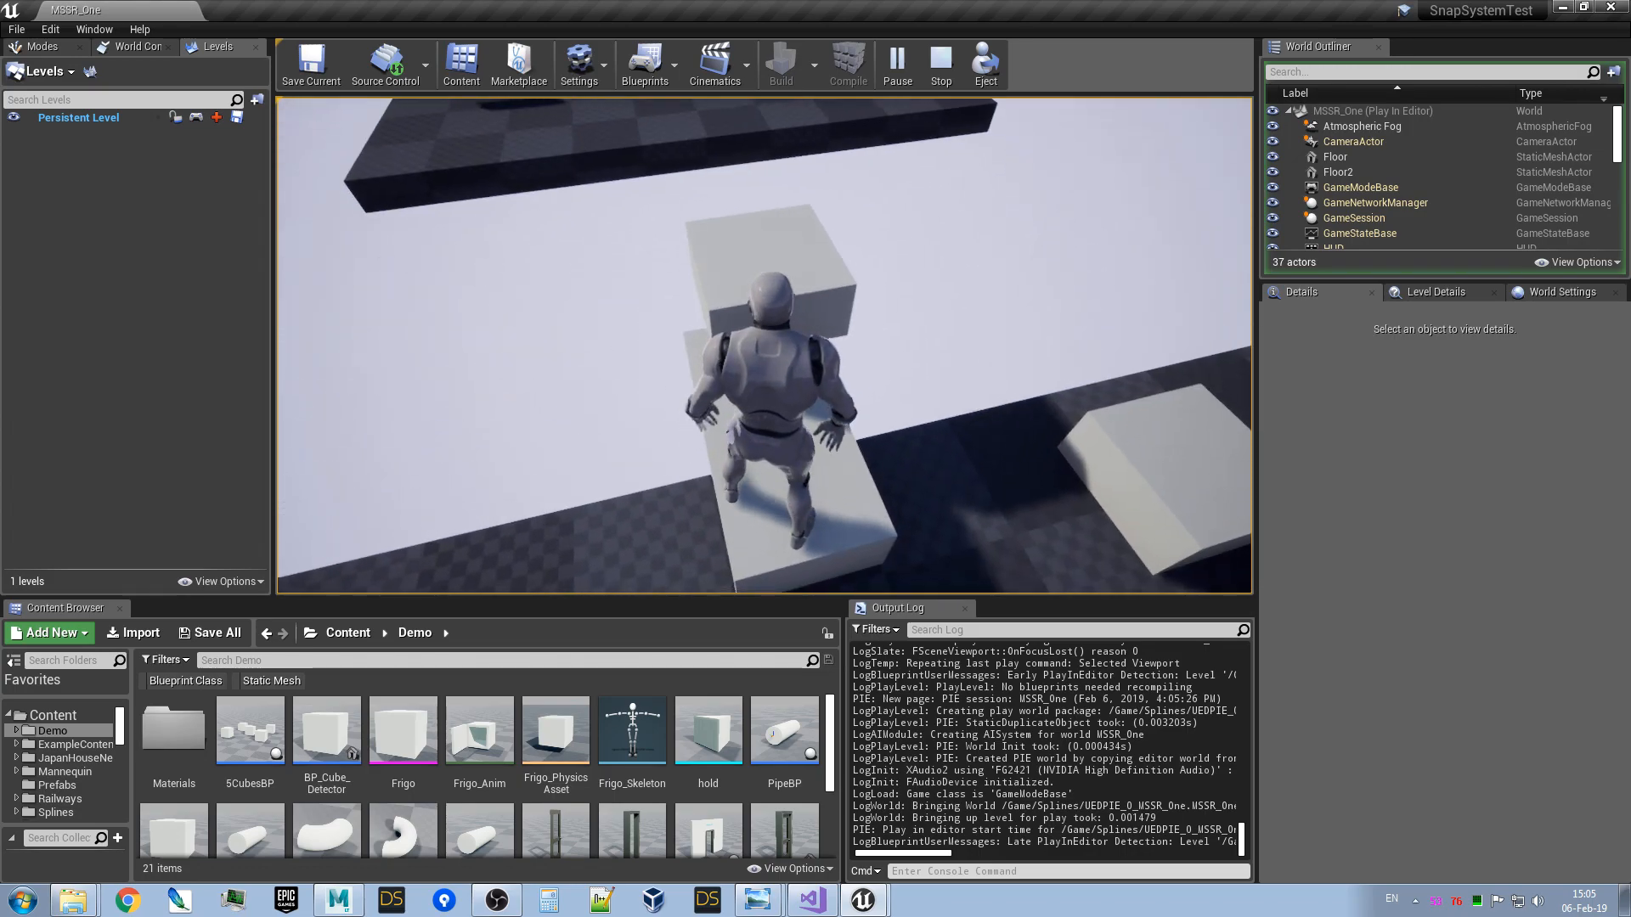
pyautogui.press('w')
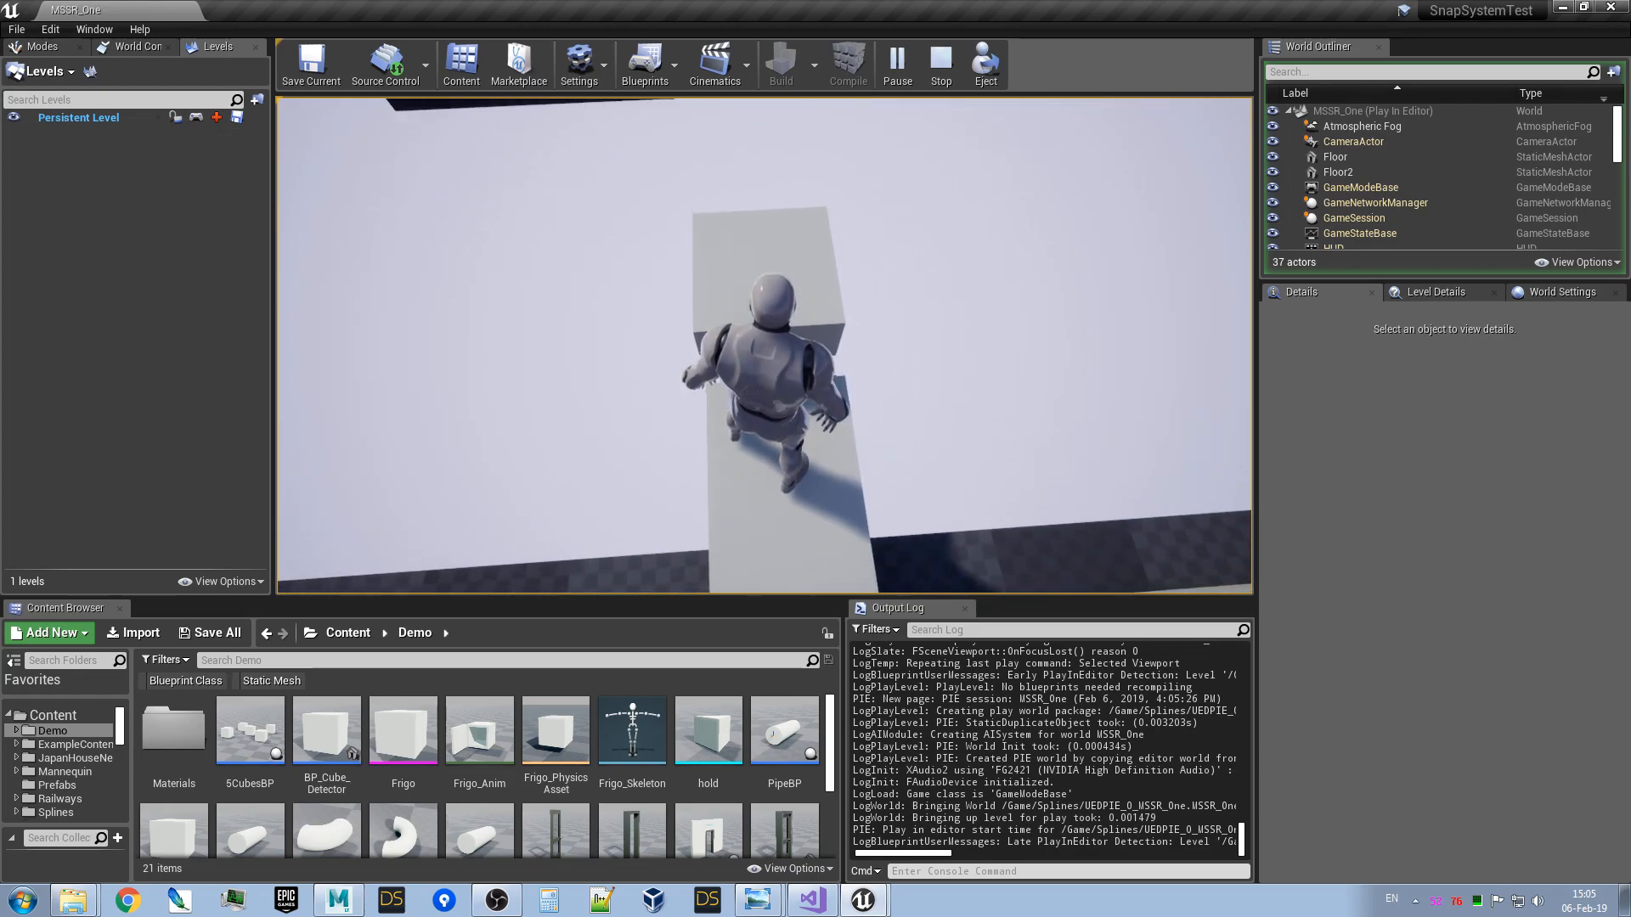
pyautogui.press('w')
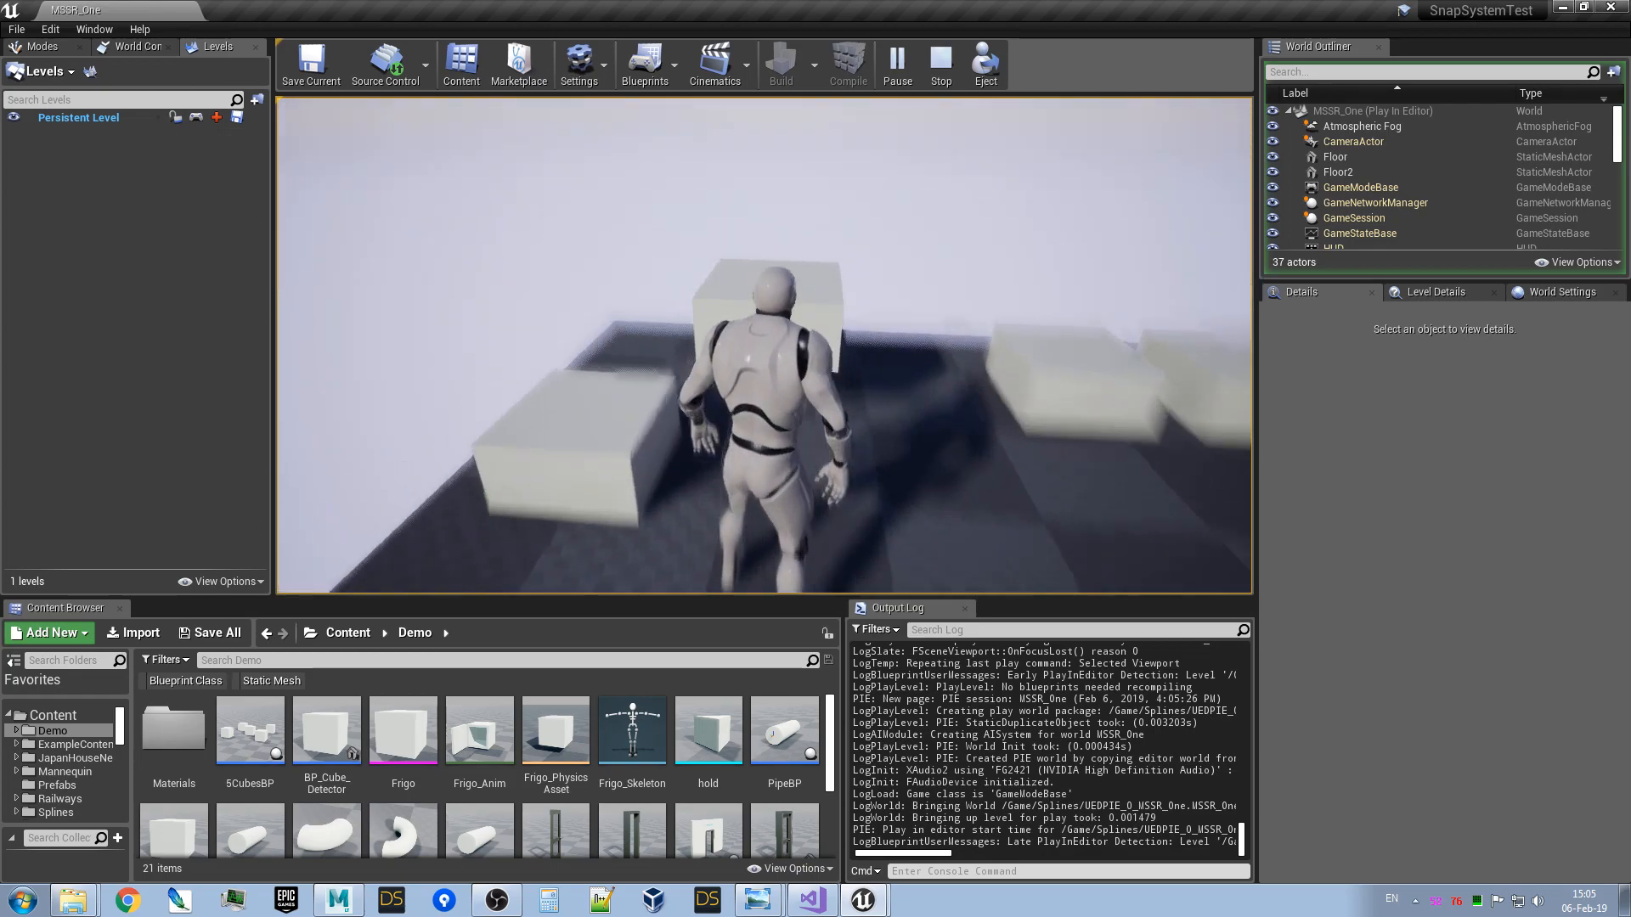
# - Repeatedly climb the box under the platform and drop back onto the checkered floor
pyautogui.press('w')
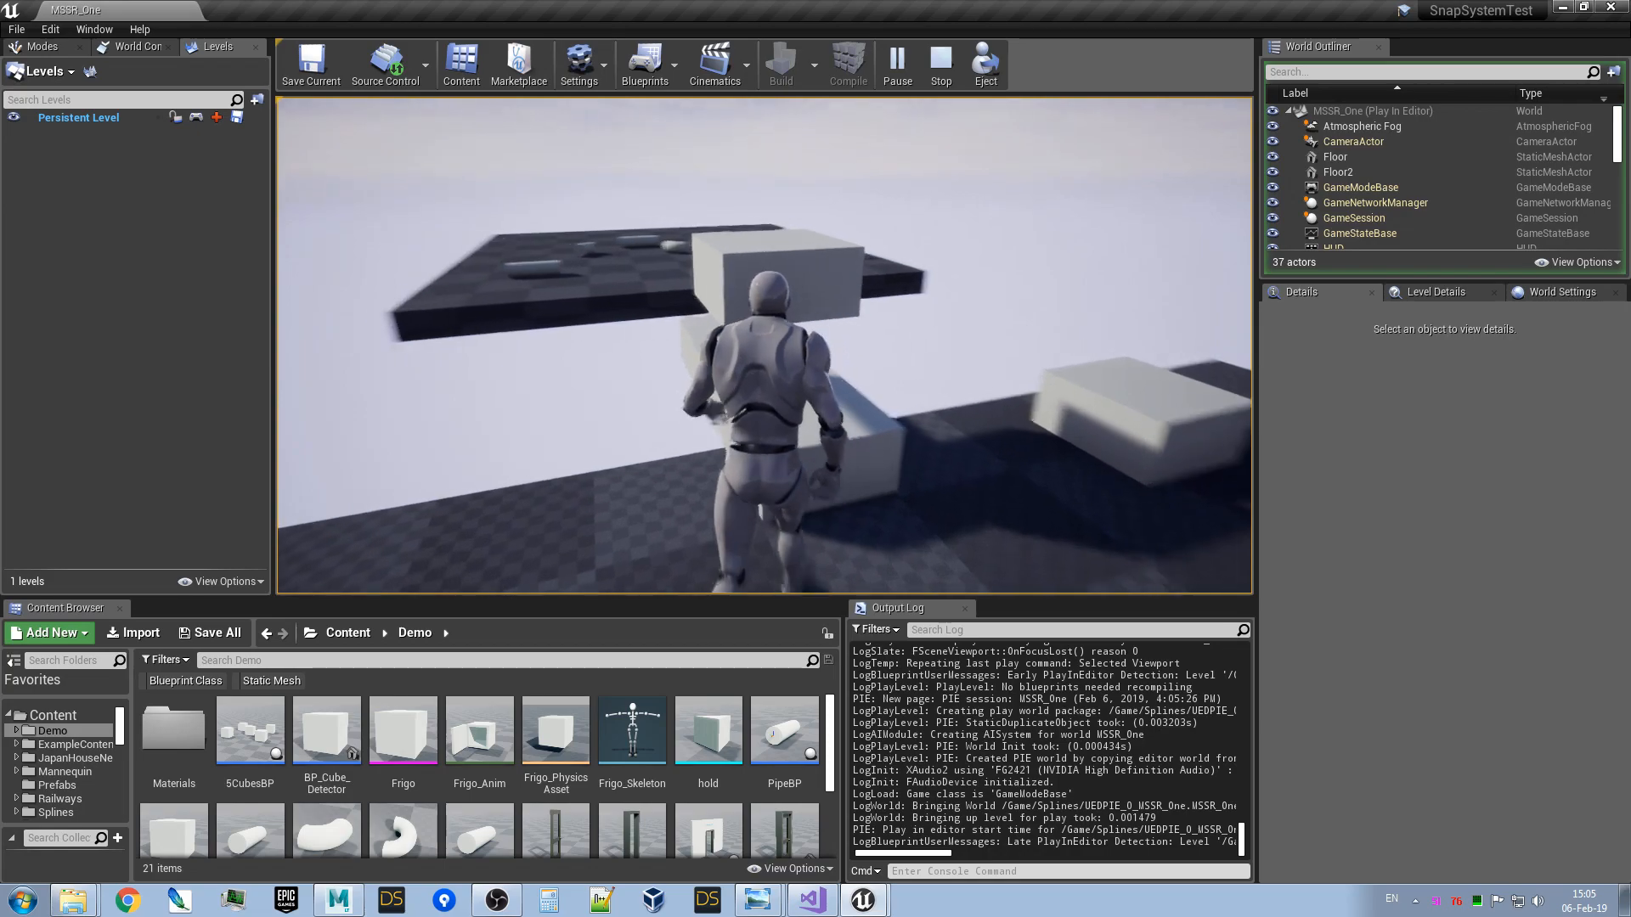
pyautogui.press('w')
pyautogui.press('w')
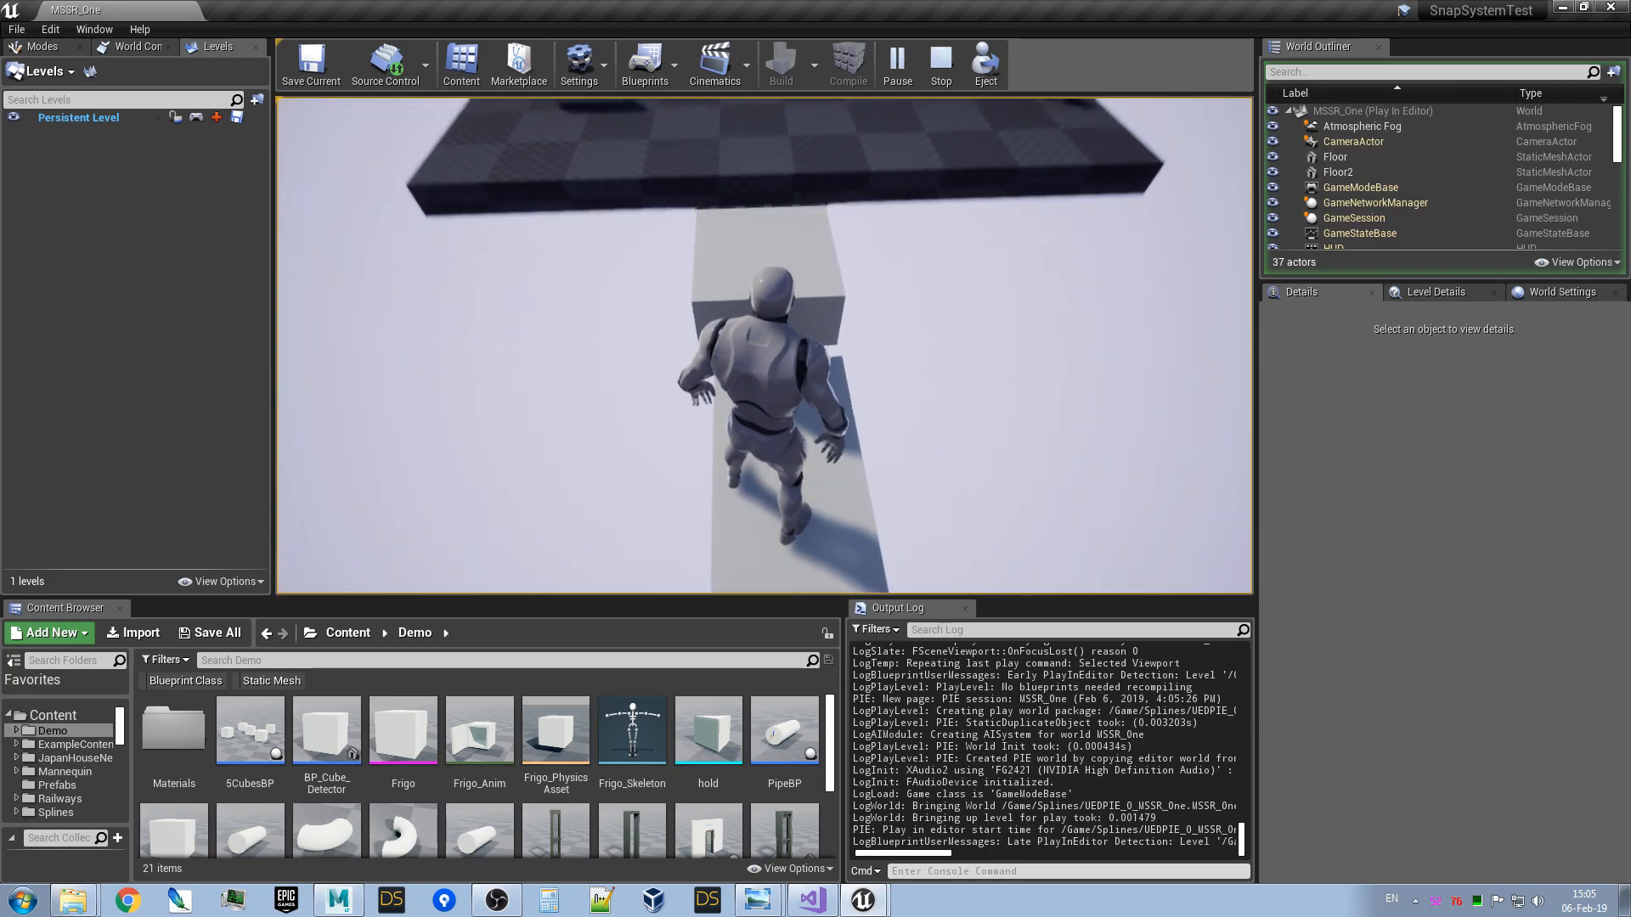
pyautogui.press('w')
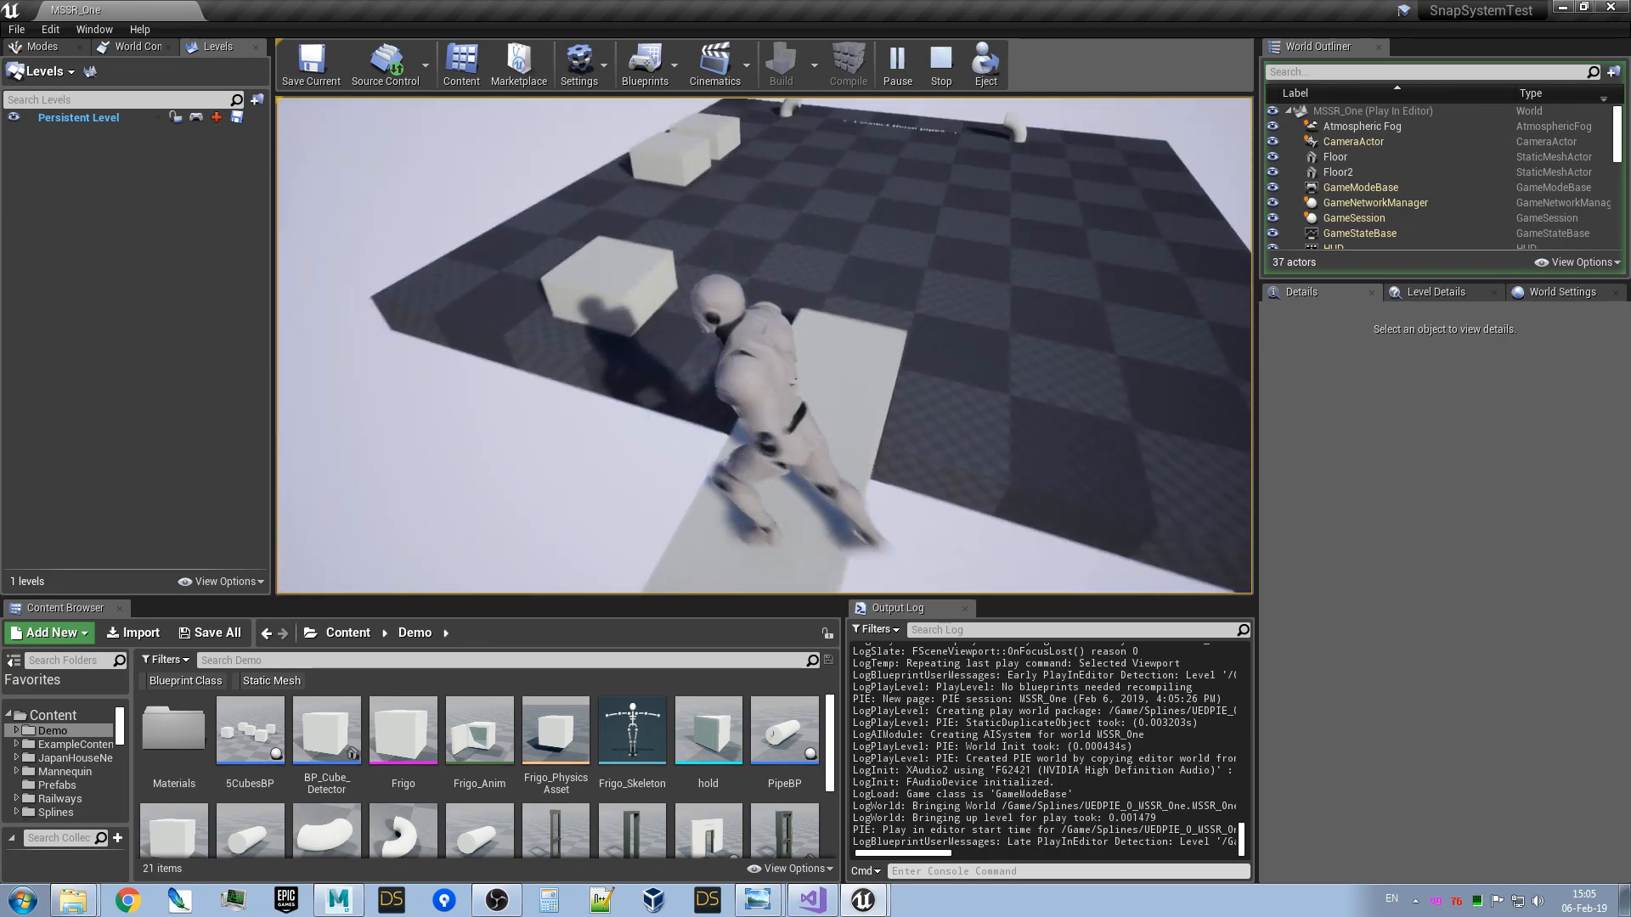
pyautogui.press('w')
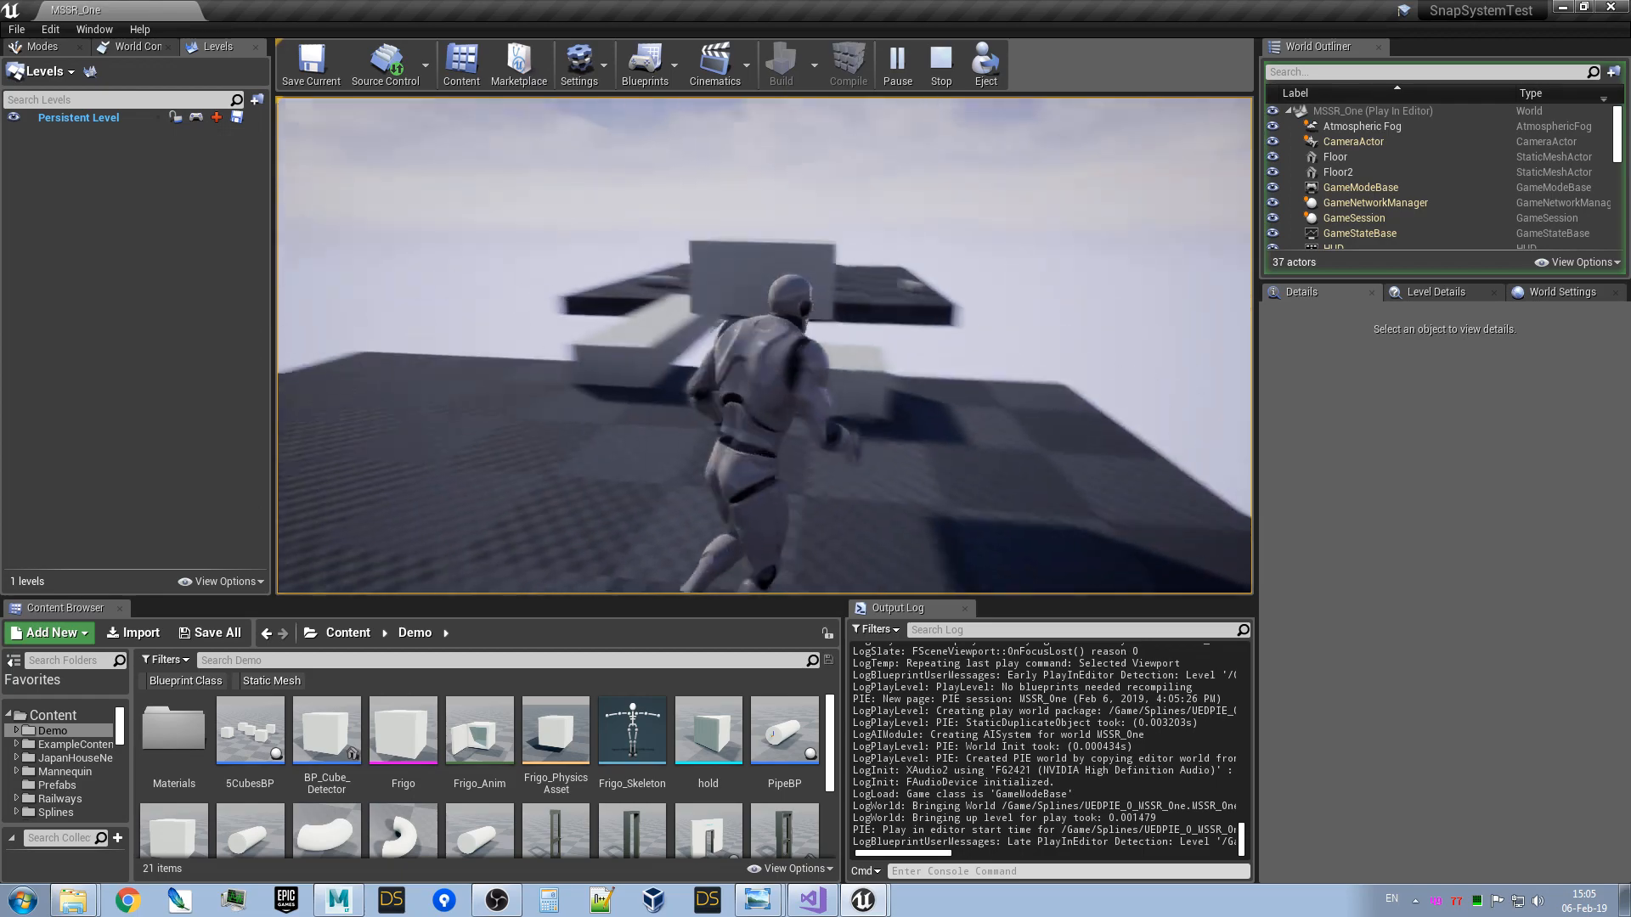
pyautogui.press('w')
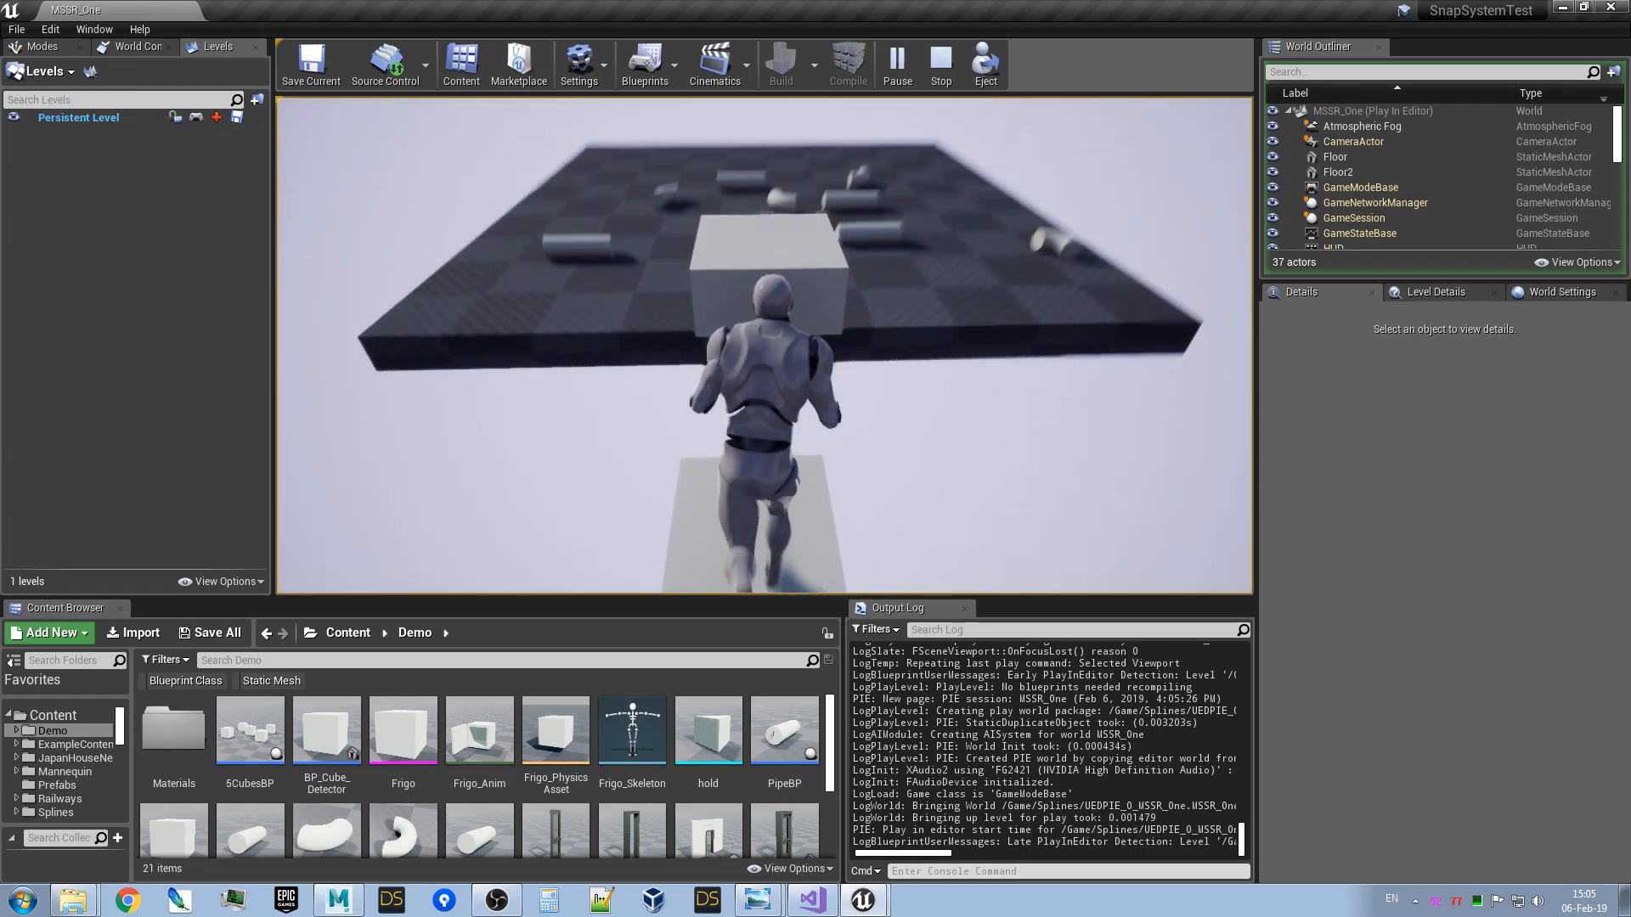
pyautogui.press('w')
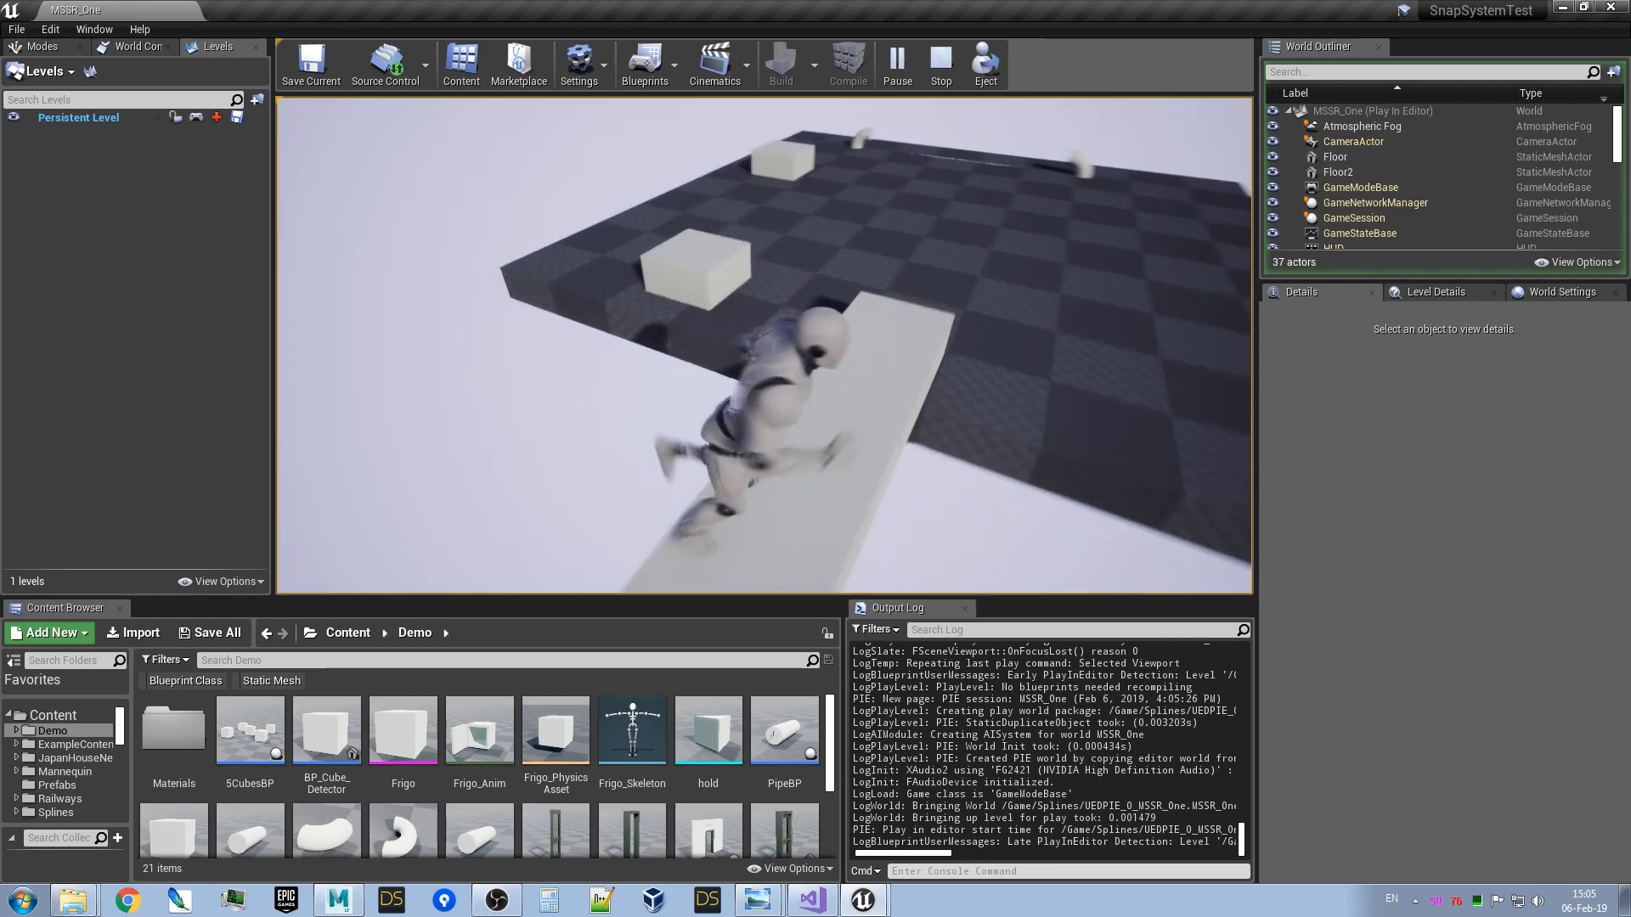
# - Run up the ramp over the box top and along the path toward the raised platform
pyautogui.press('w')
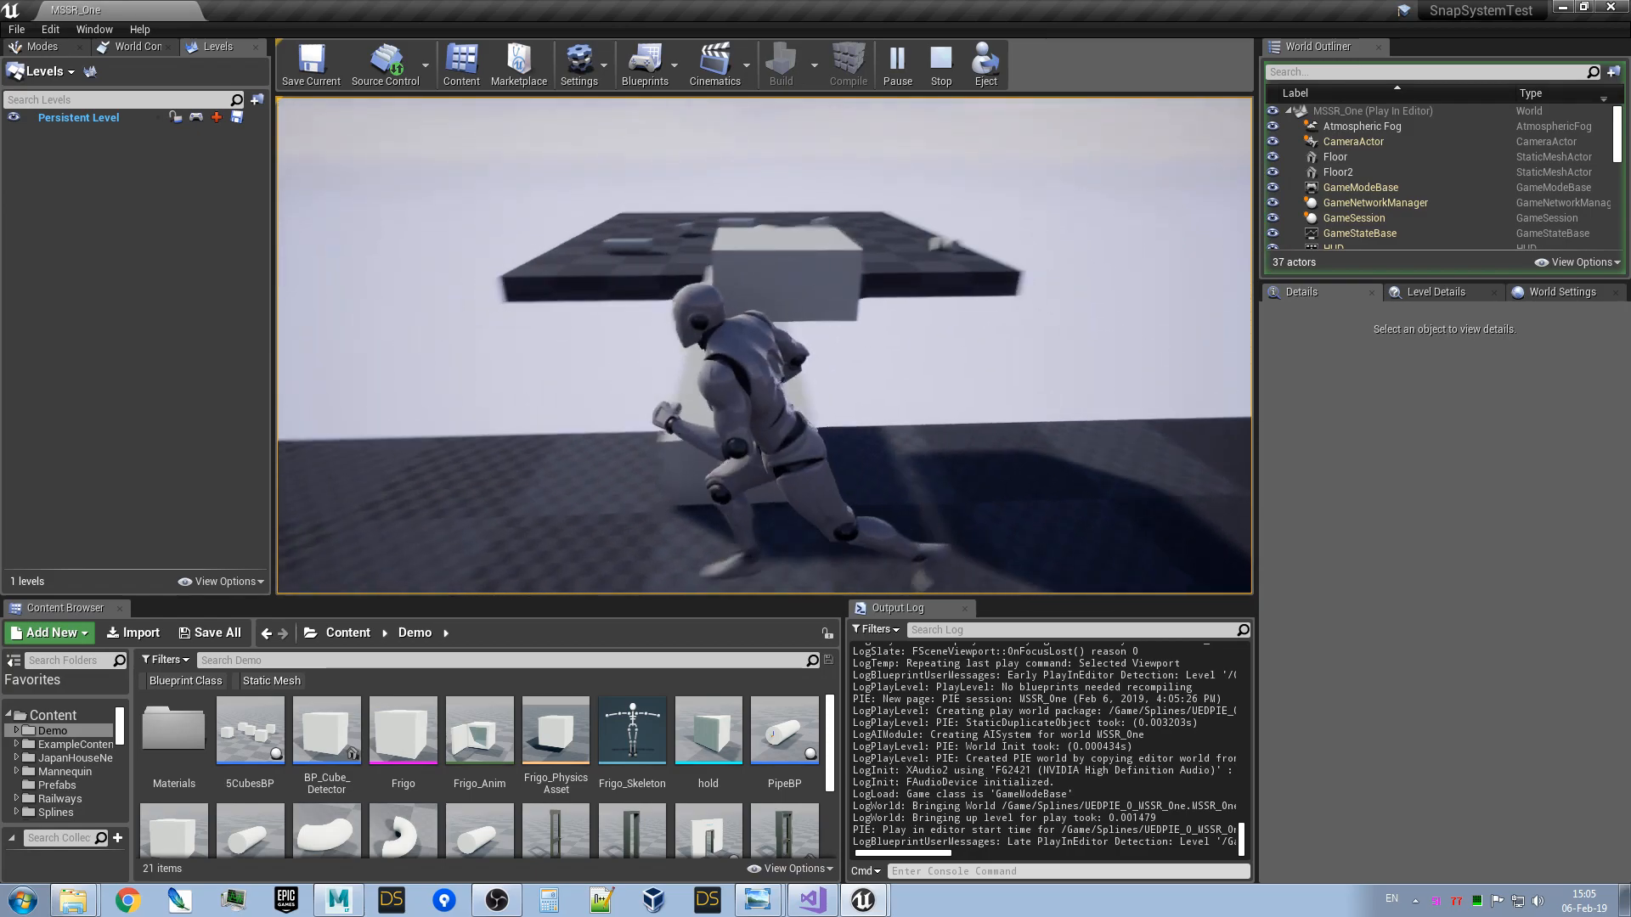
pyautogui.press('w')
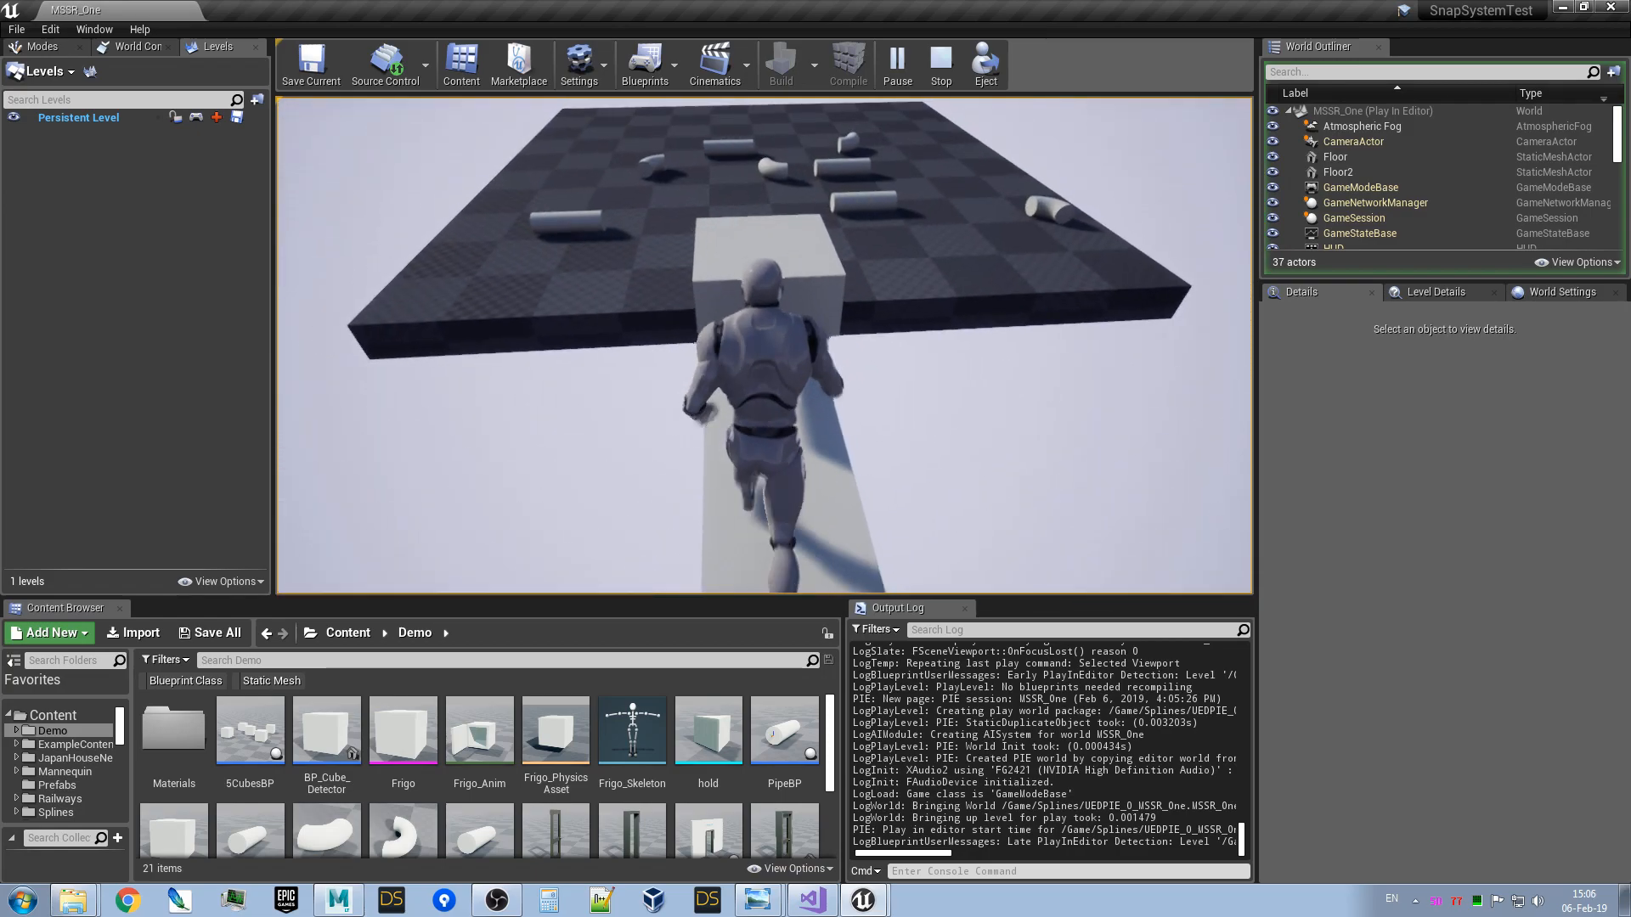
pyautogui.press('w')
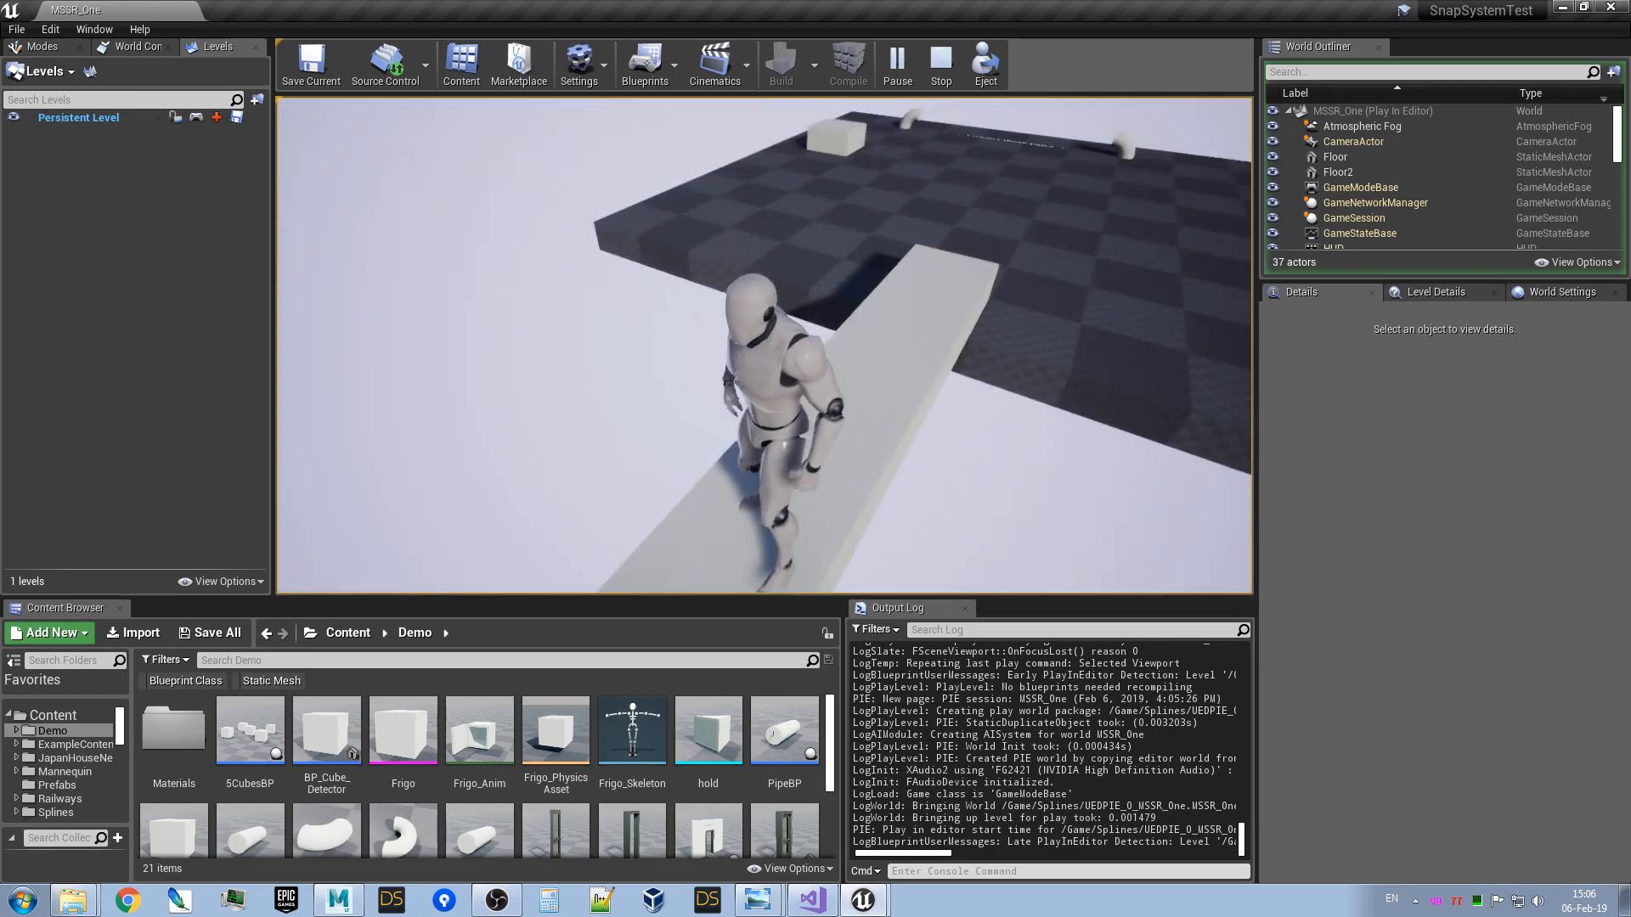
pyautogui.press('w')
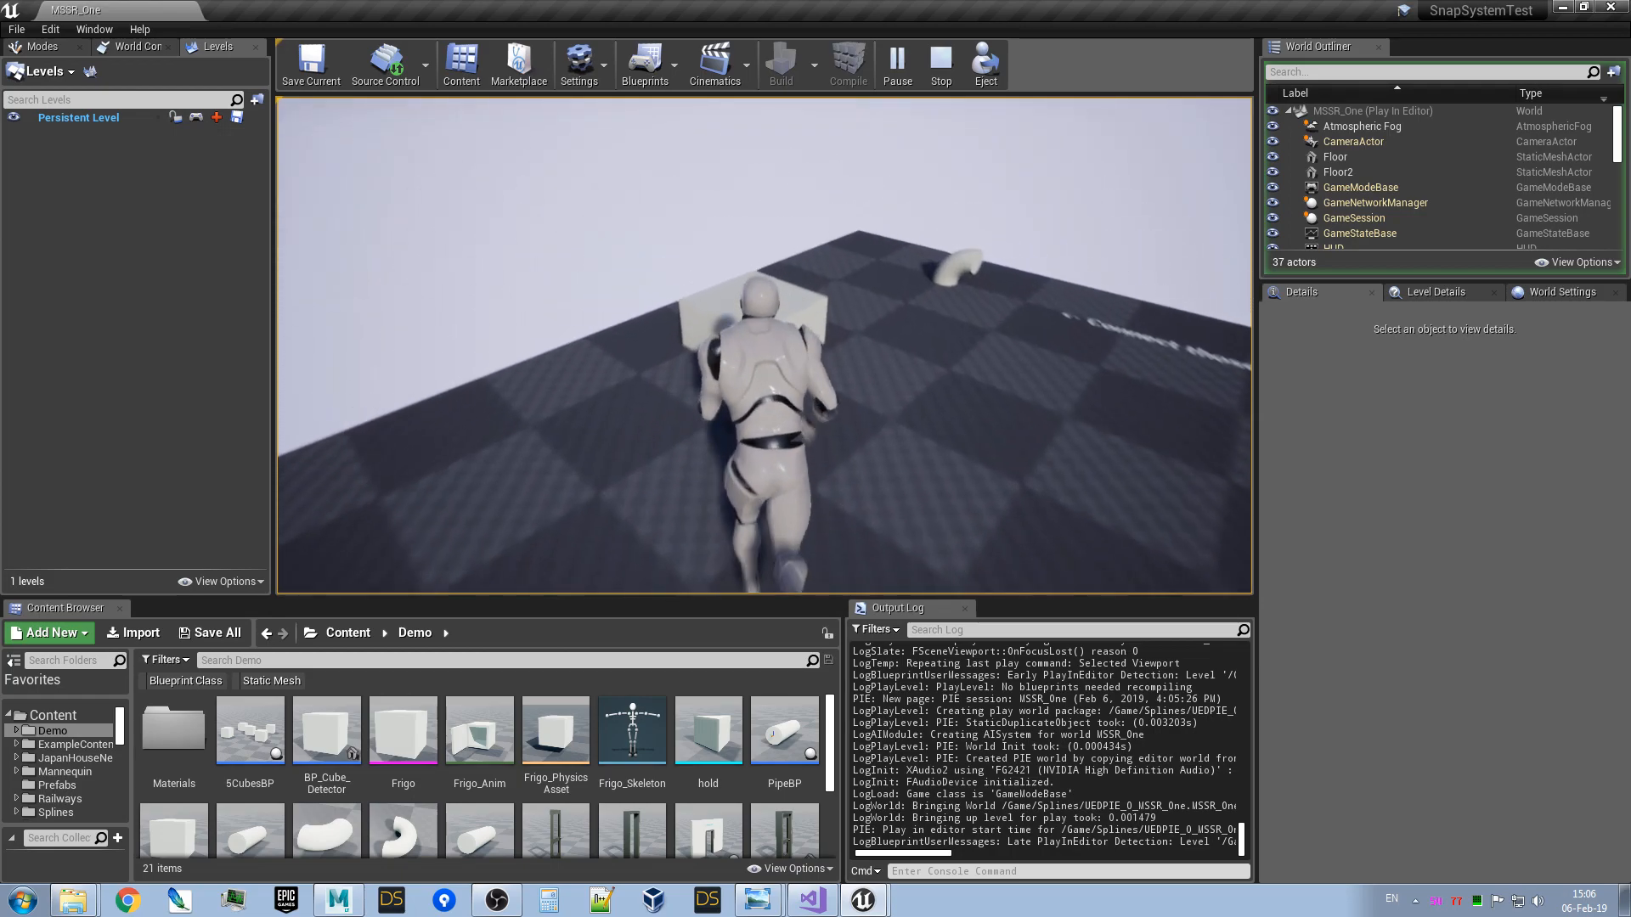
pyautogui.press('w')
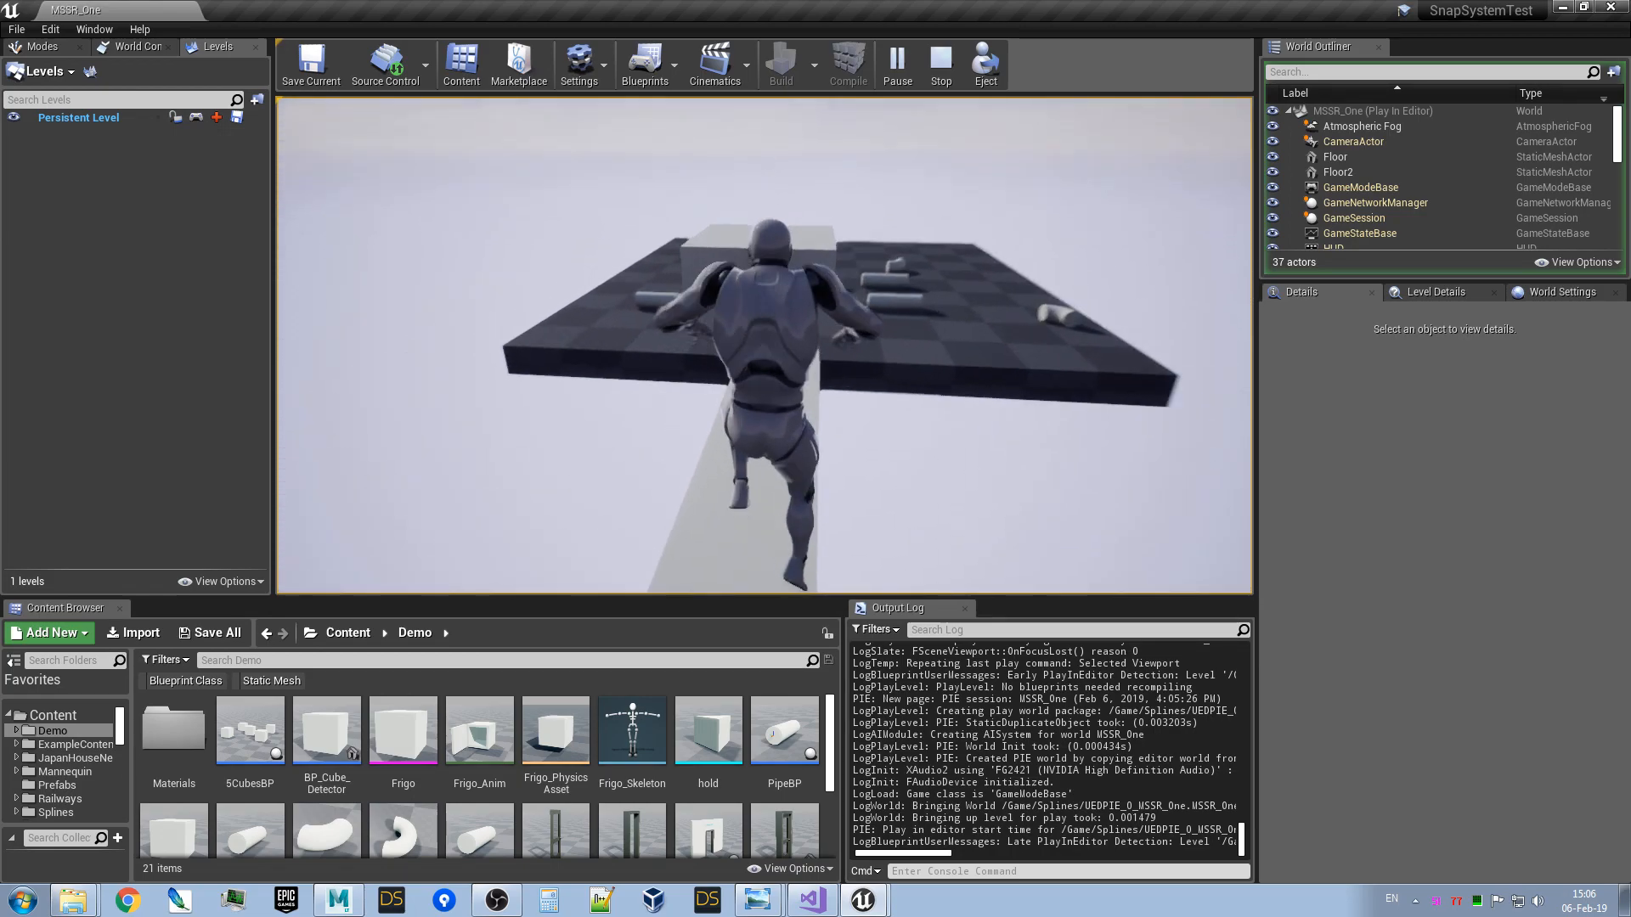
pyautogui.press('w')
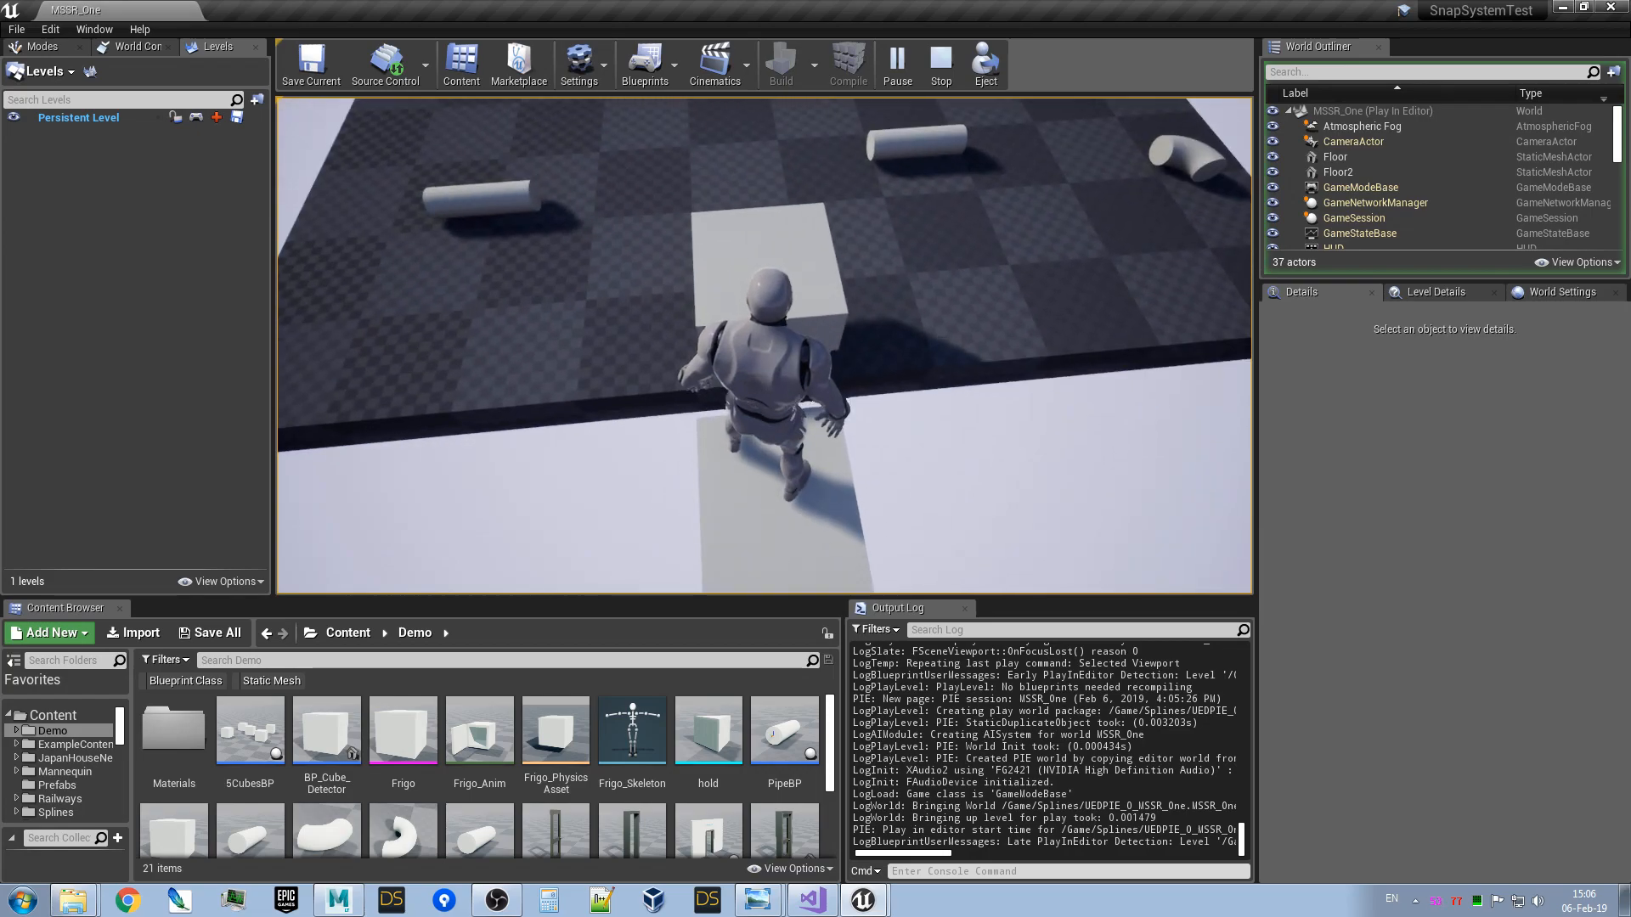
pyautogui.press('w')
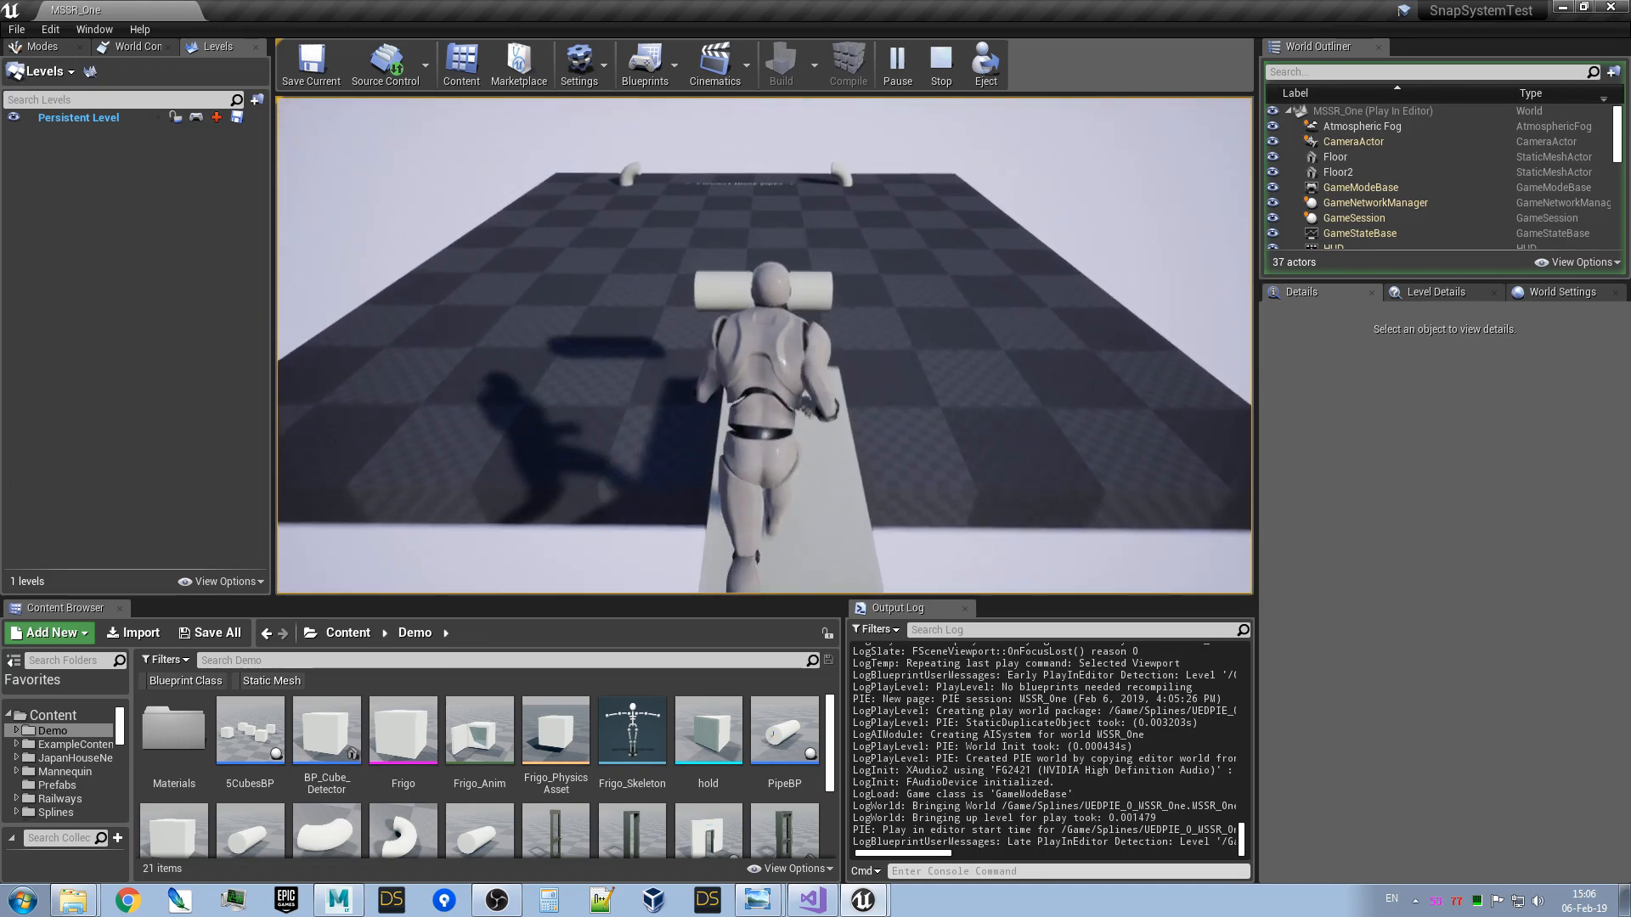
# - Run from the 'Connect those pipes' sign off the ramp and weave among the scattered pipes
pyautogui.press('w')
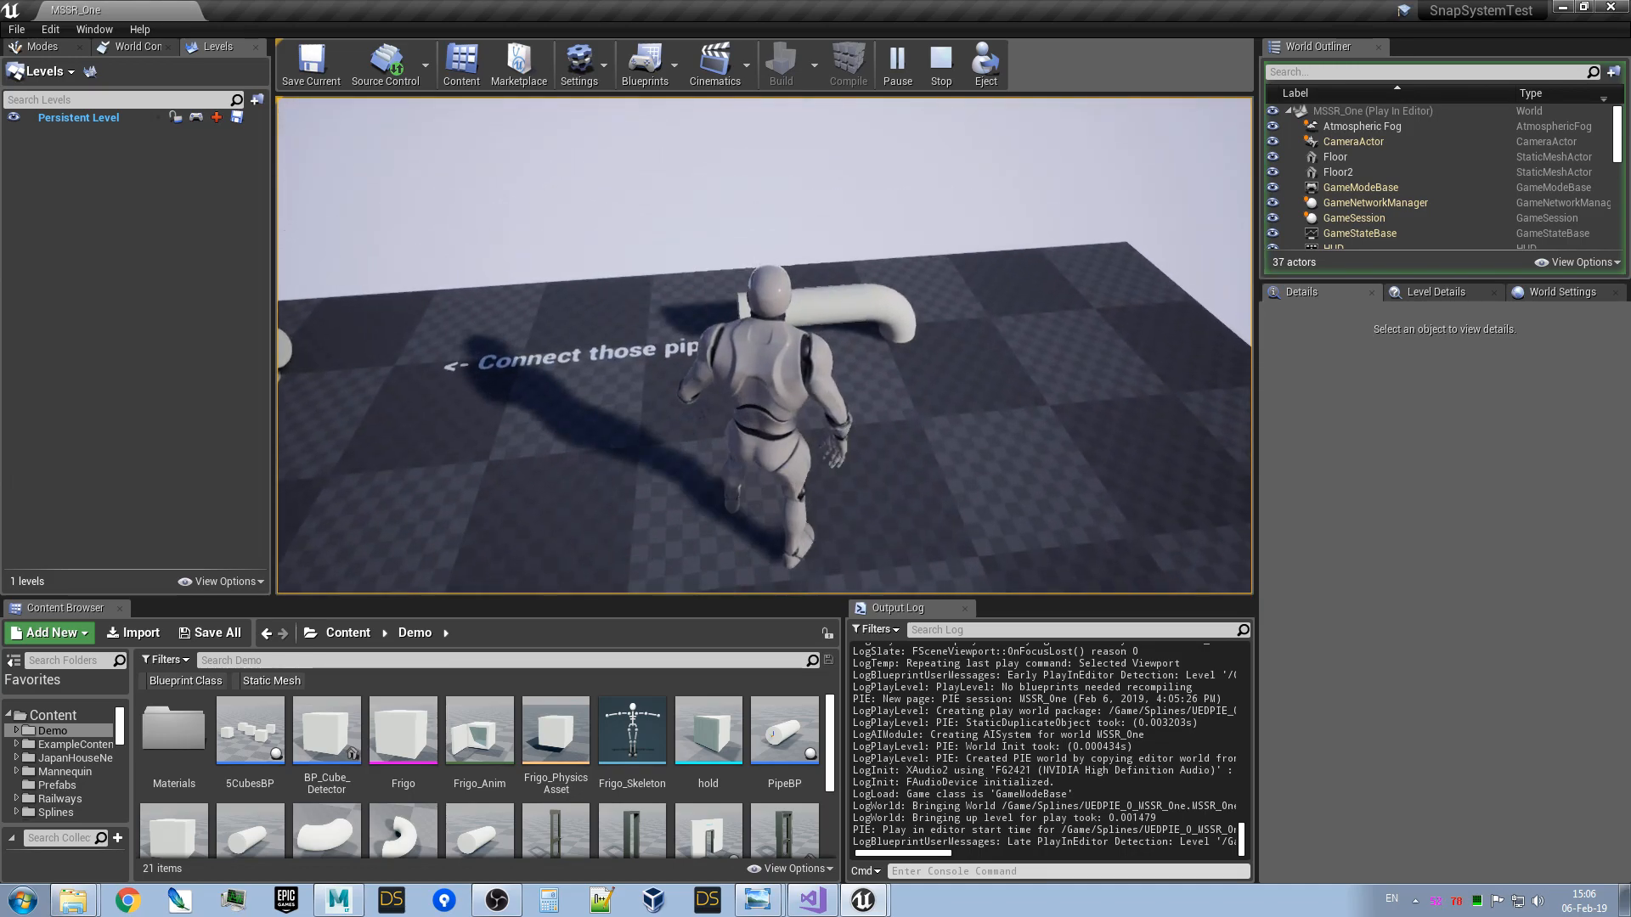
pyautogui.press('w')
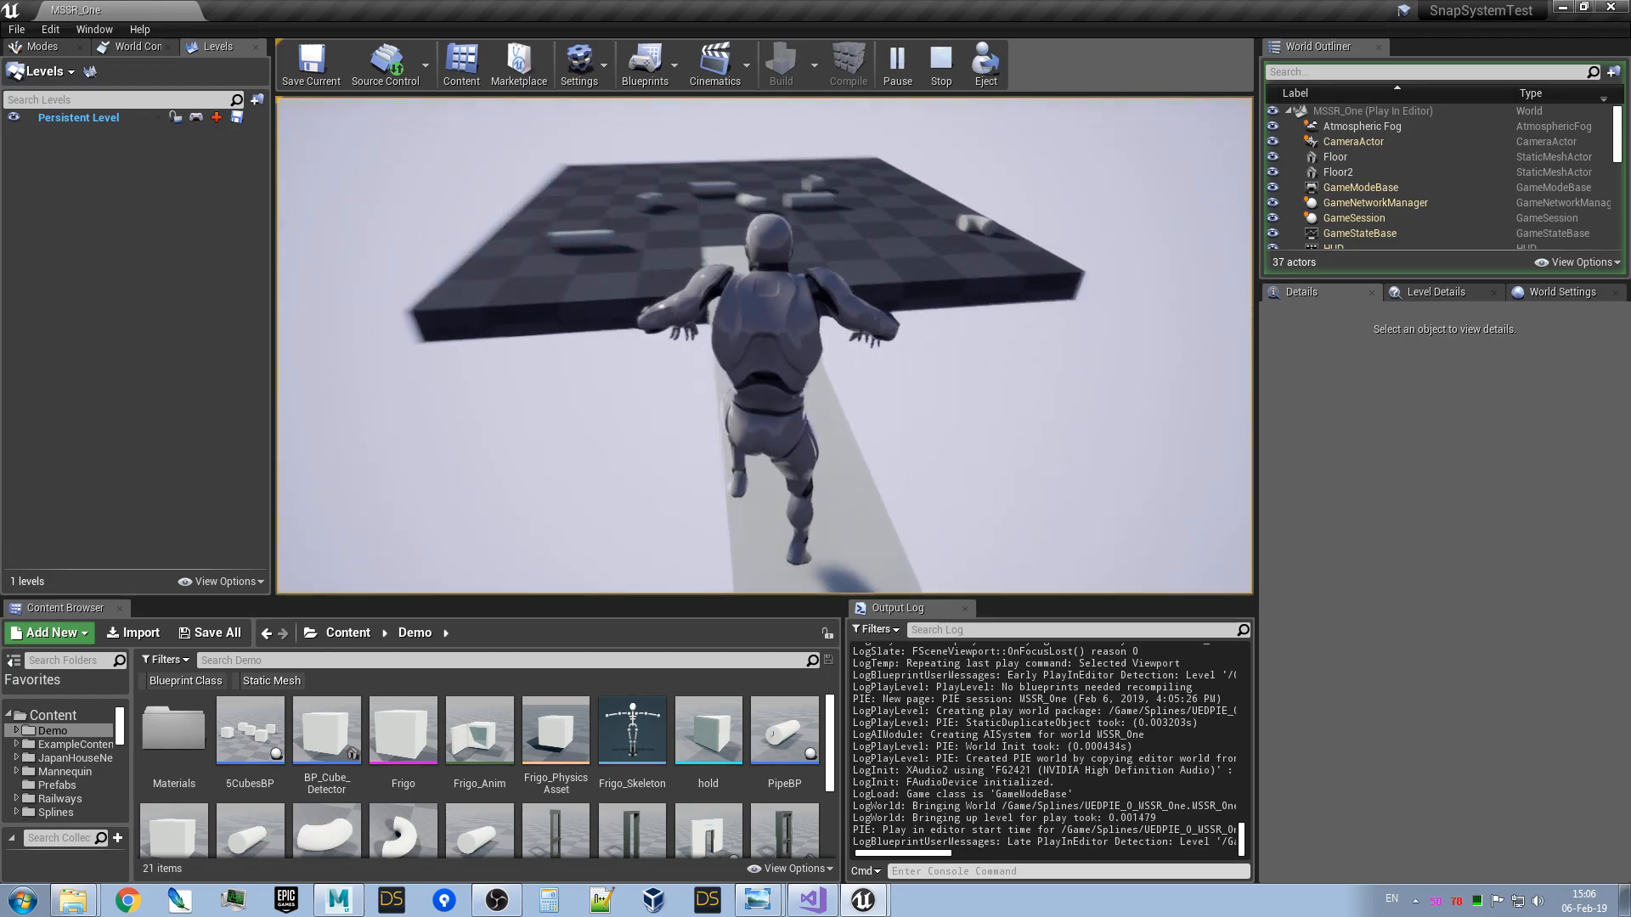
pyautogui.press('w')
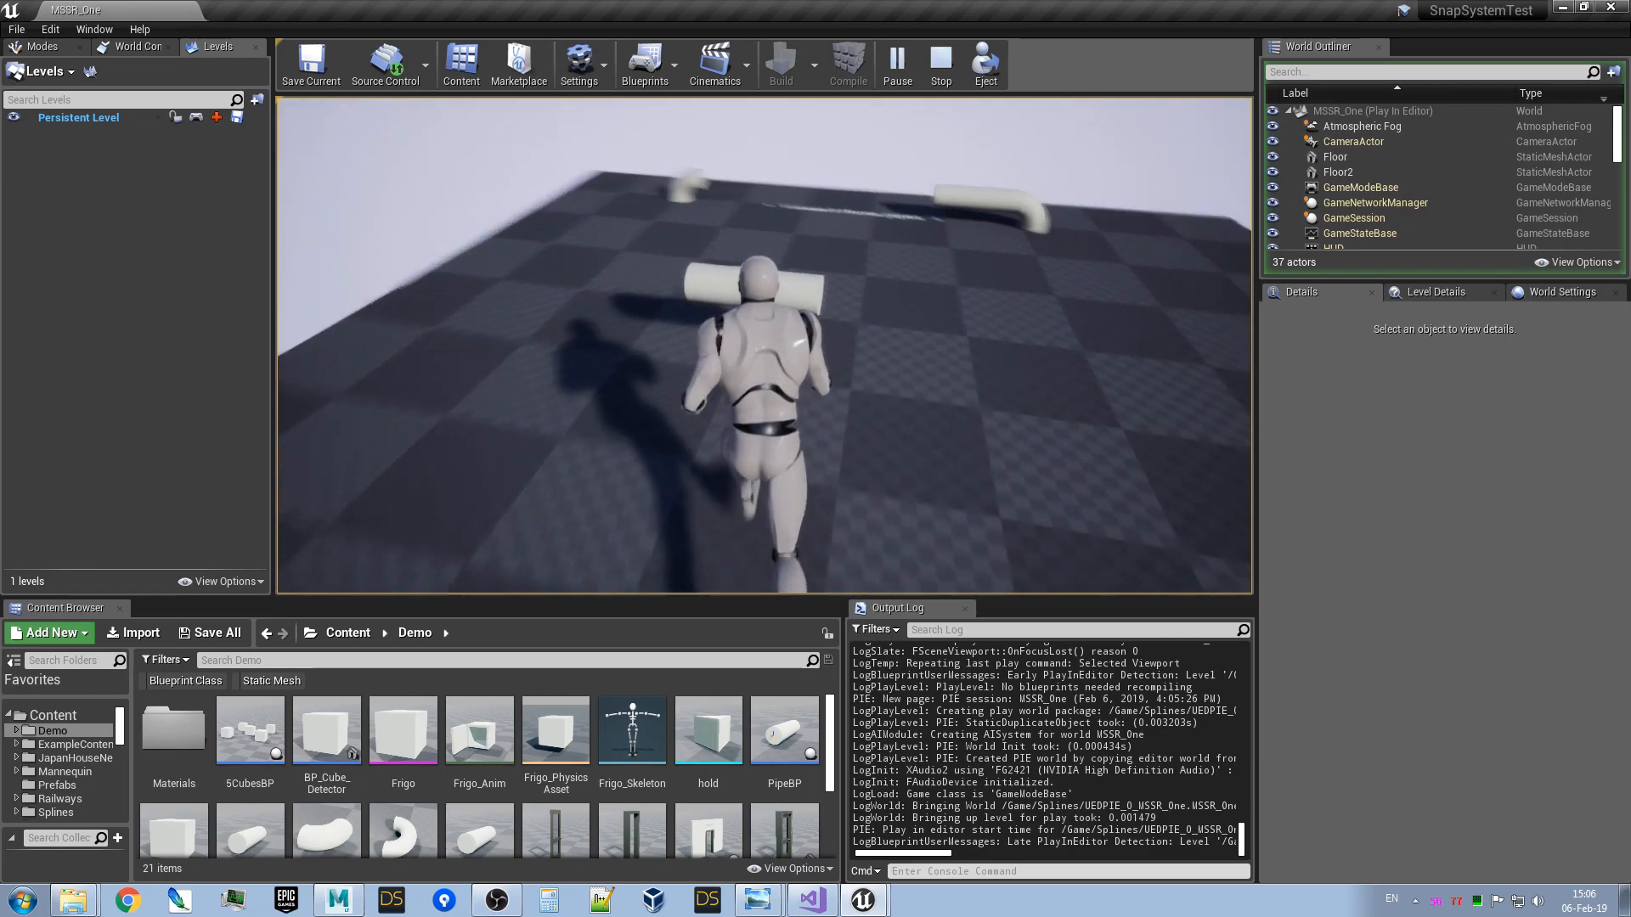
pyautogui.press('w')
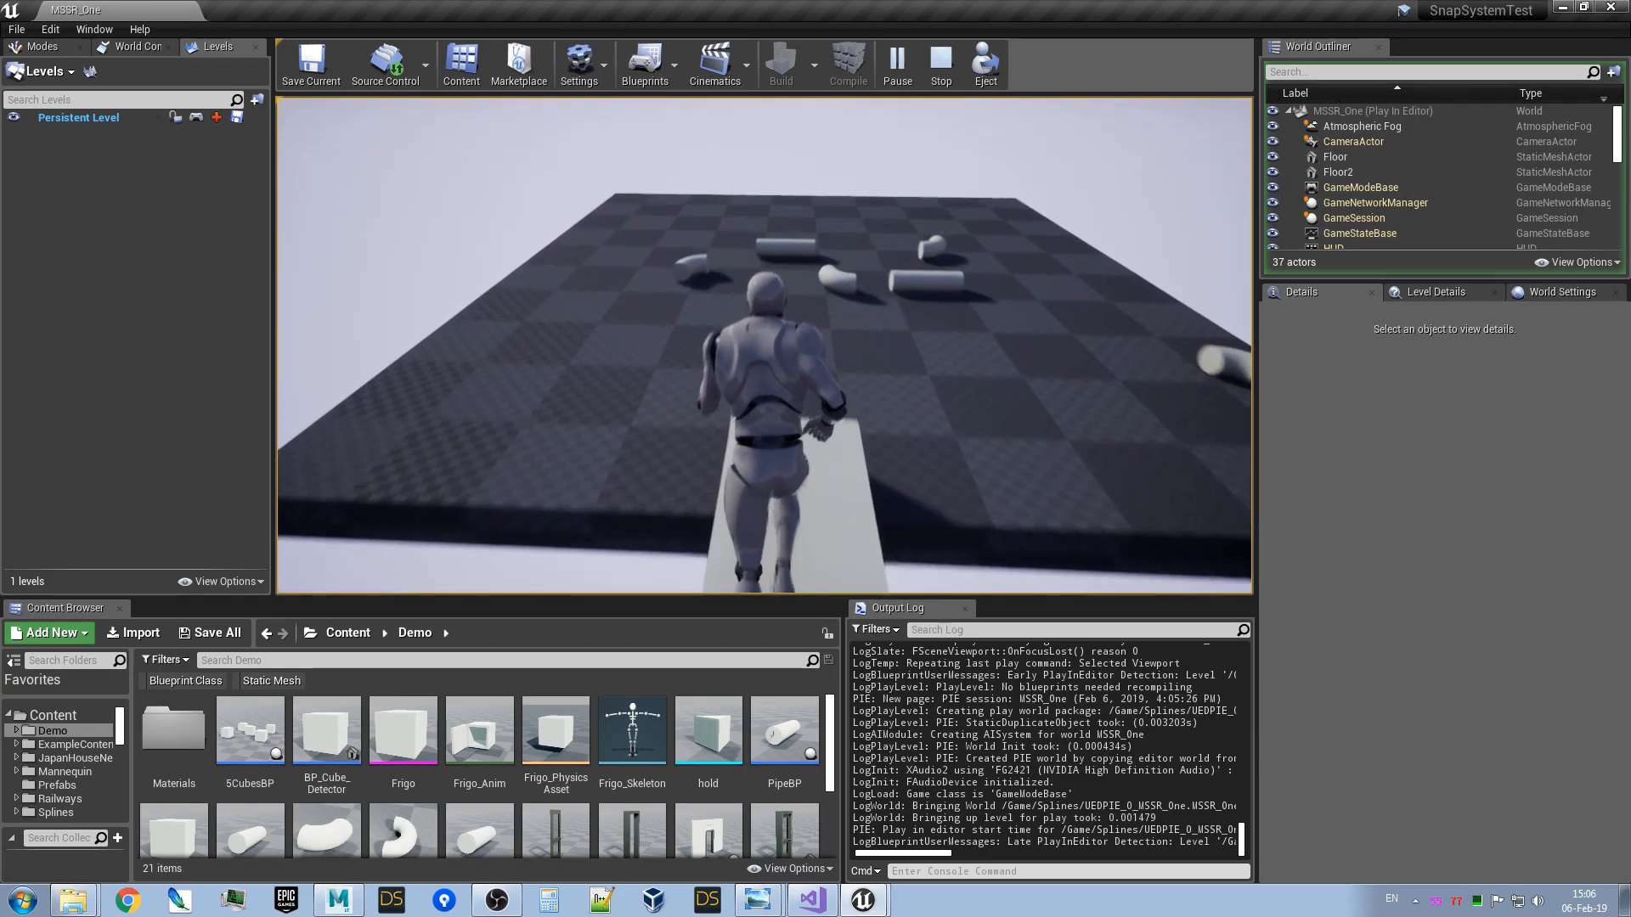
pyautogui.press('w')
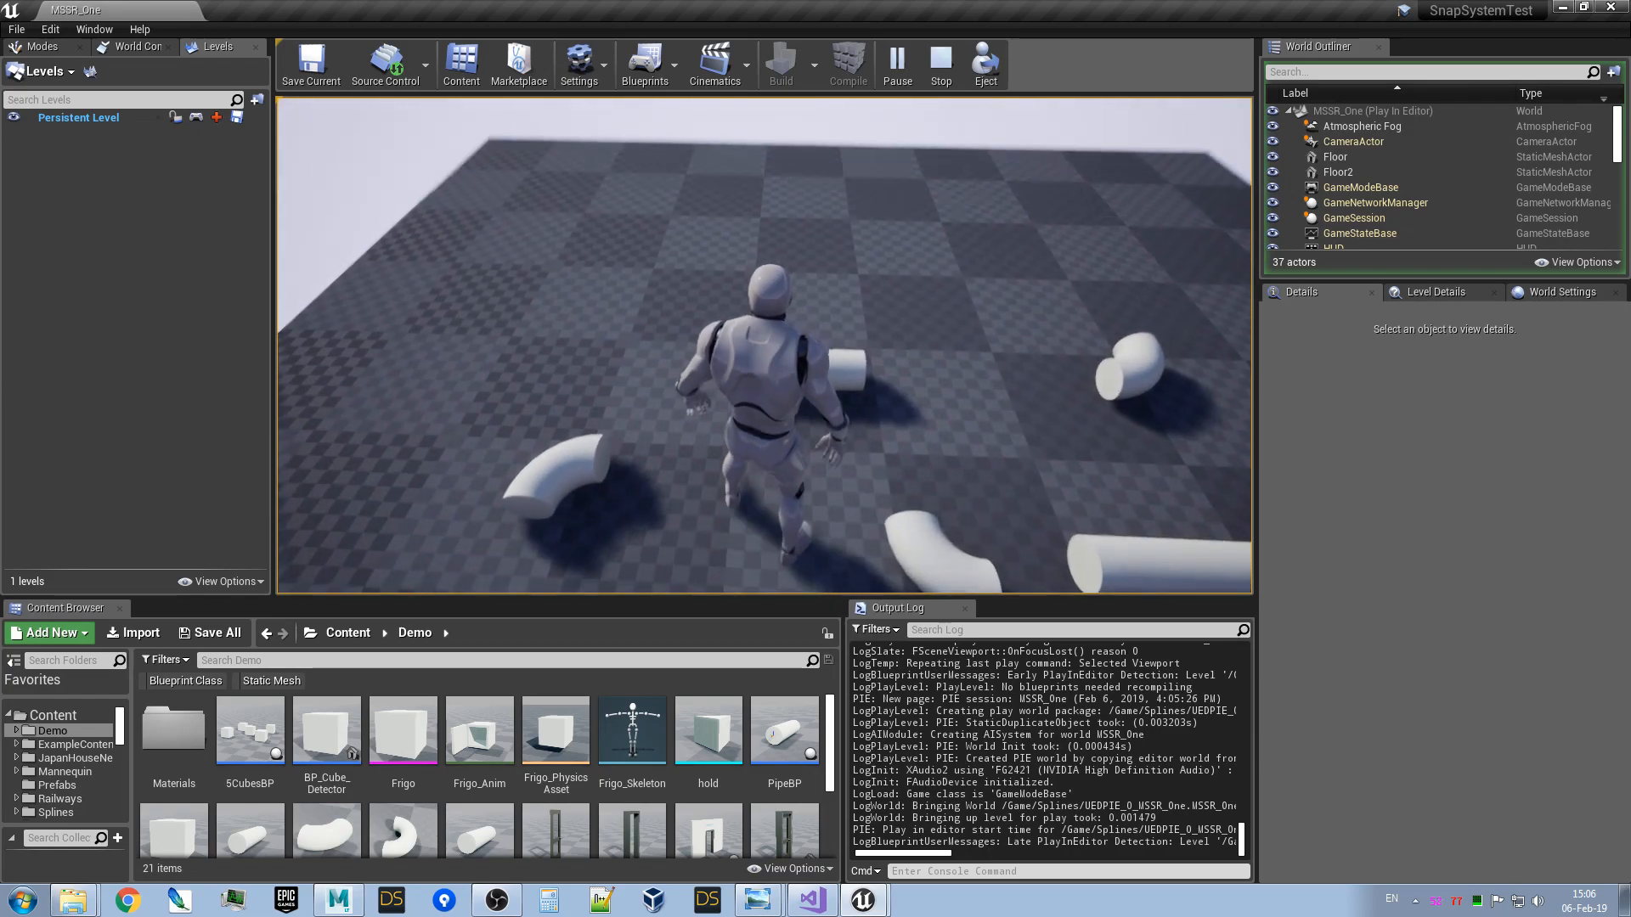
pyautogui.press('w')
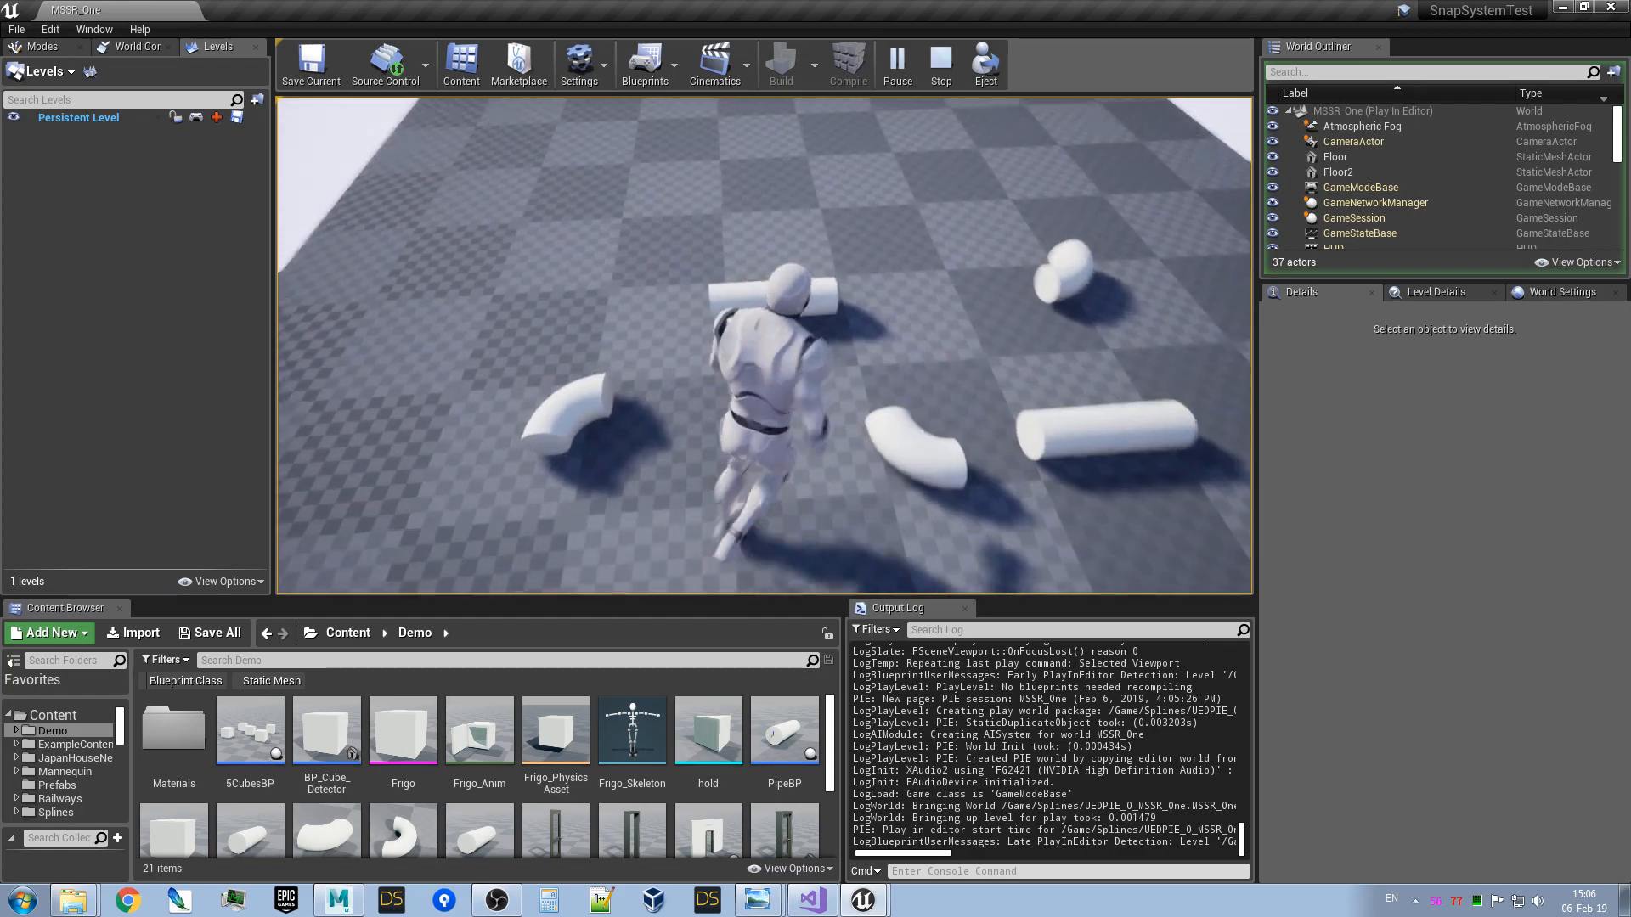
pyautogui.press('w')
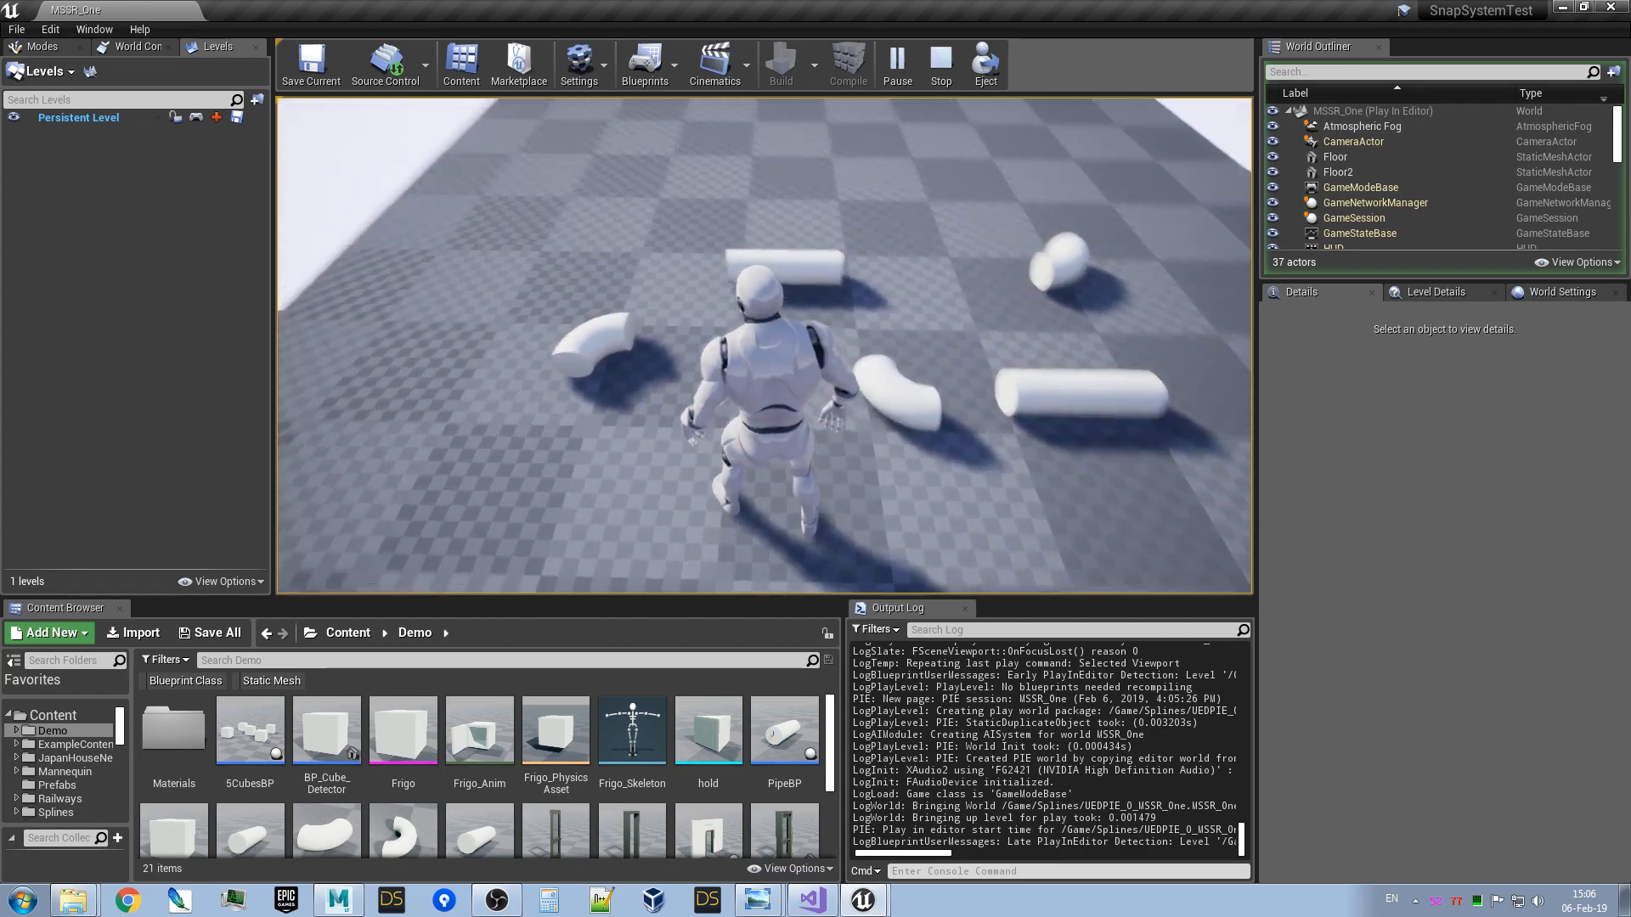
pyautogui.press('w')
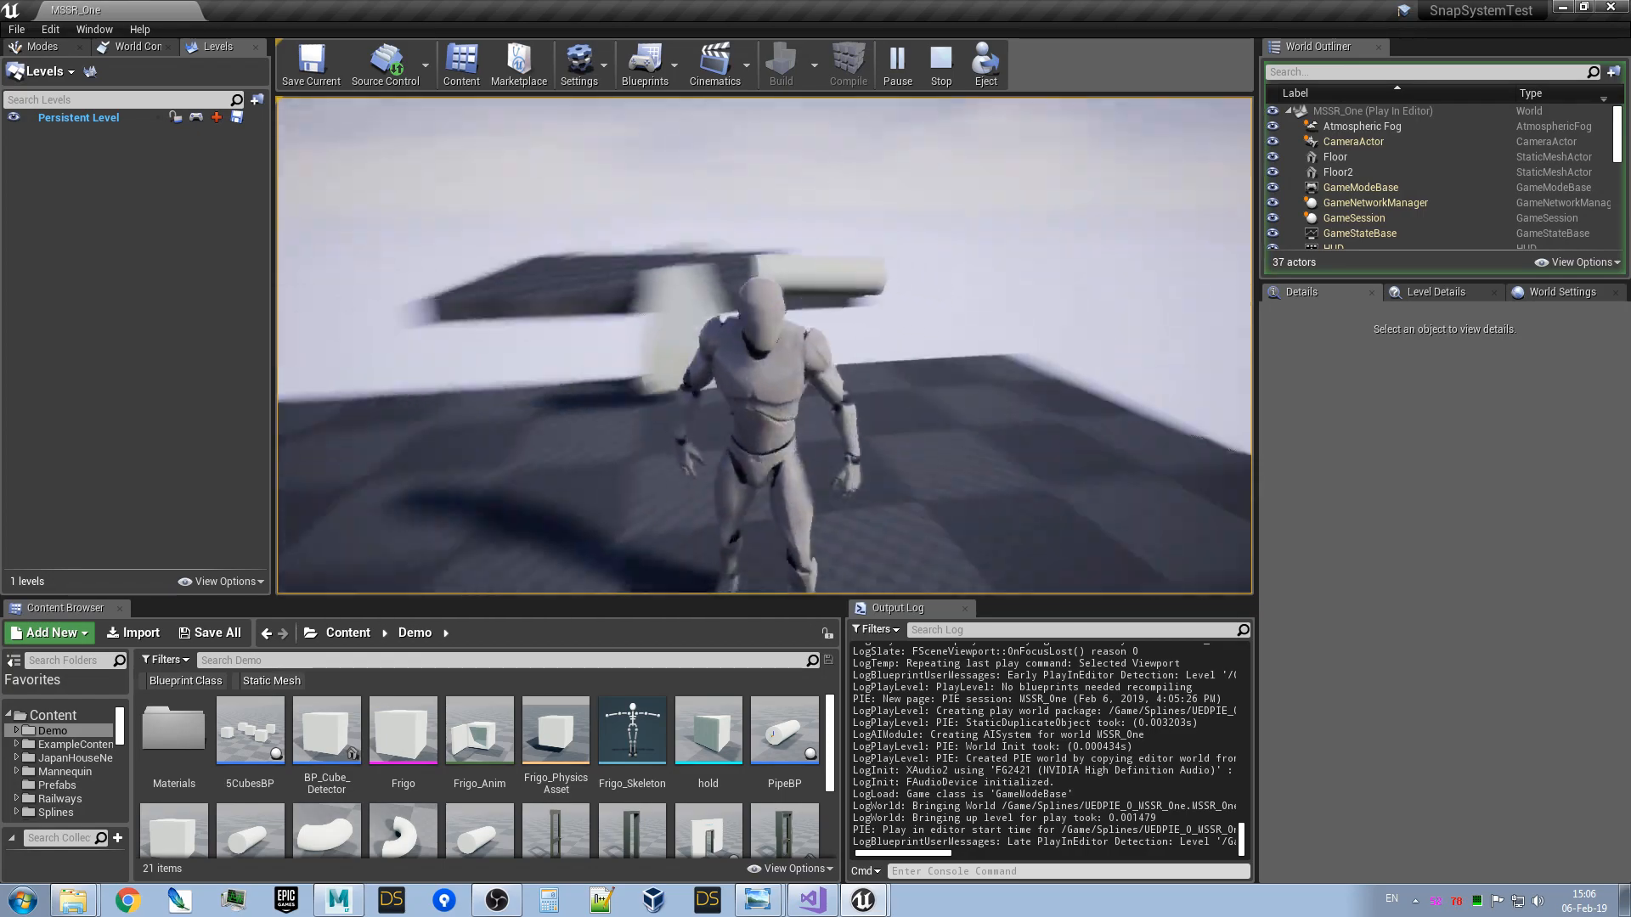
# - Circle a nearby pipe across the floor, then end the play session with Escape
pyautogui.press('w')
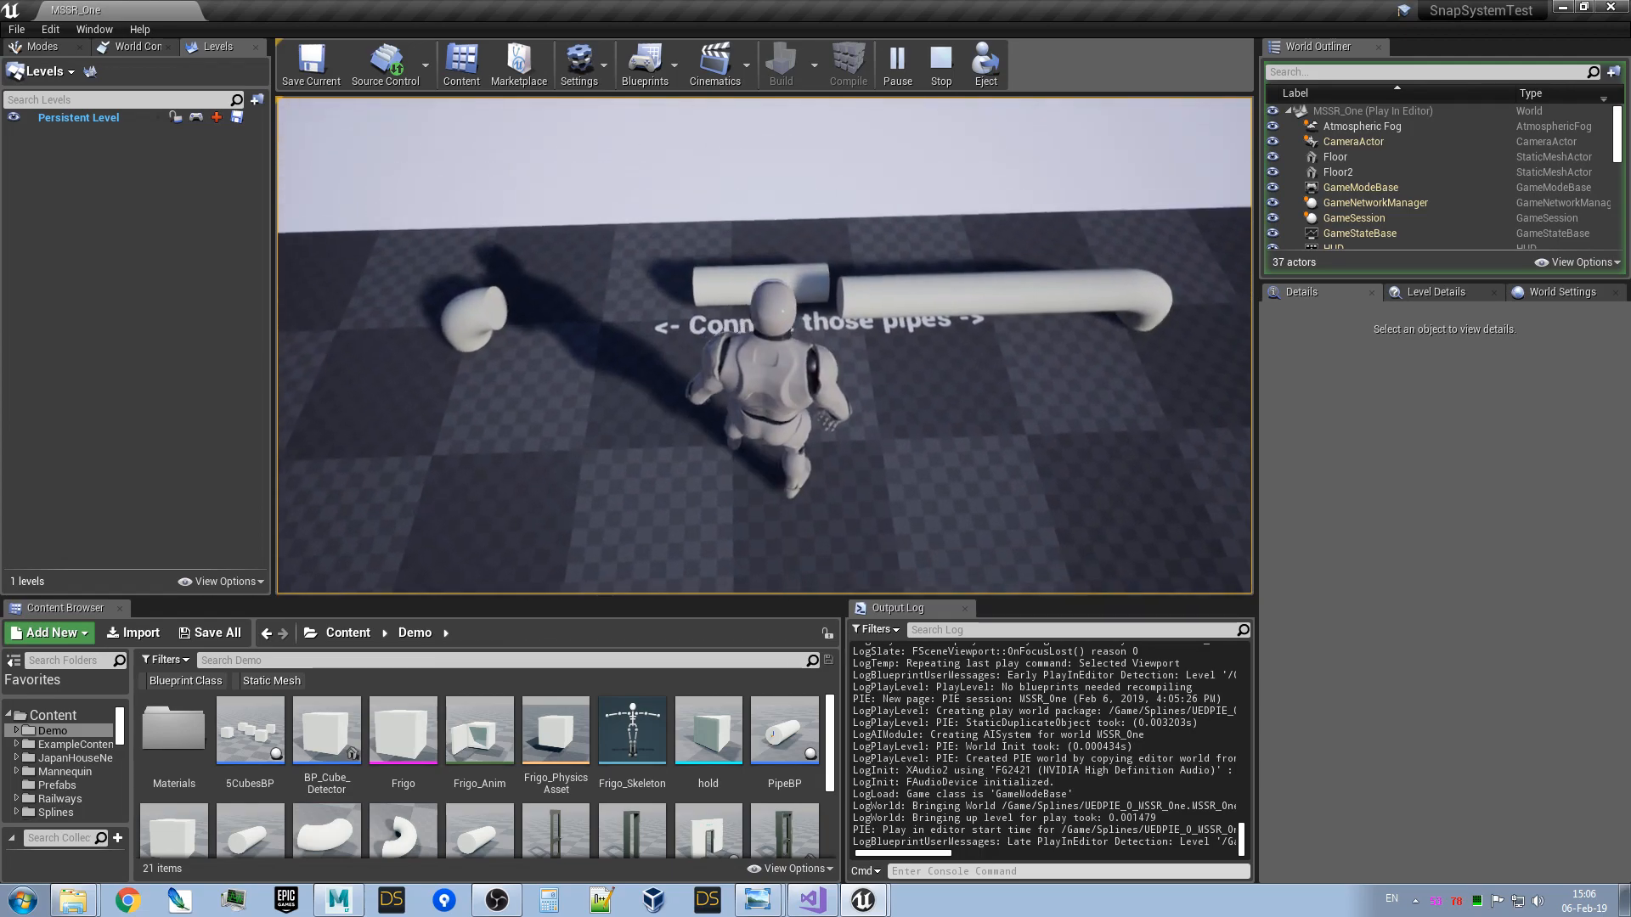
pyautogui.press('w')
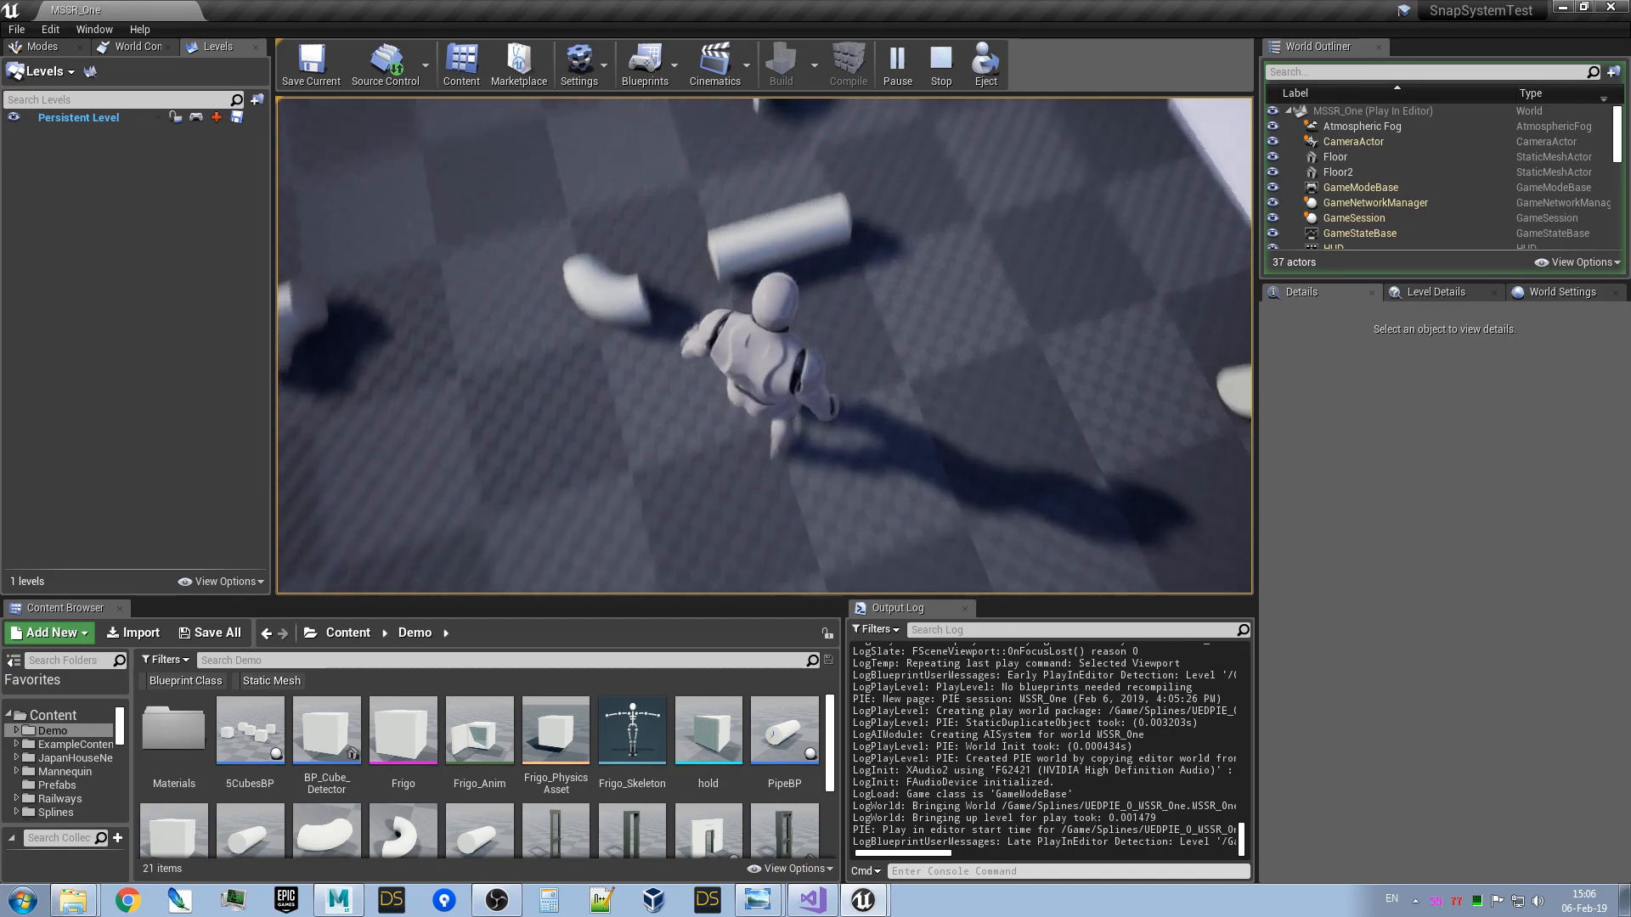
pyautogui.press('w')
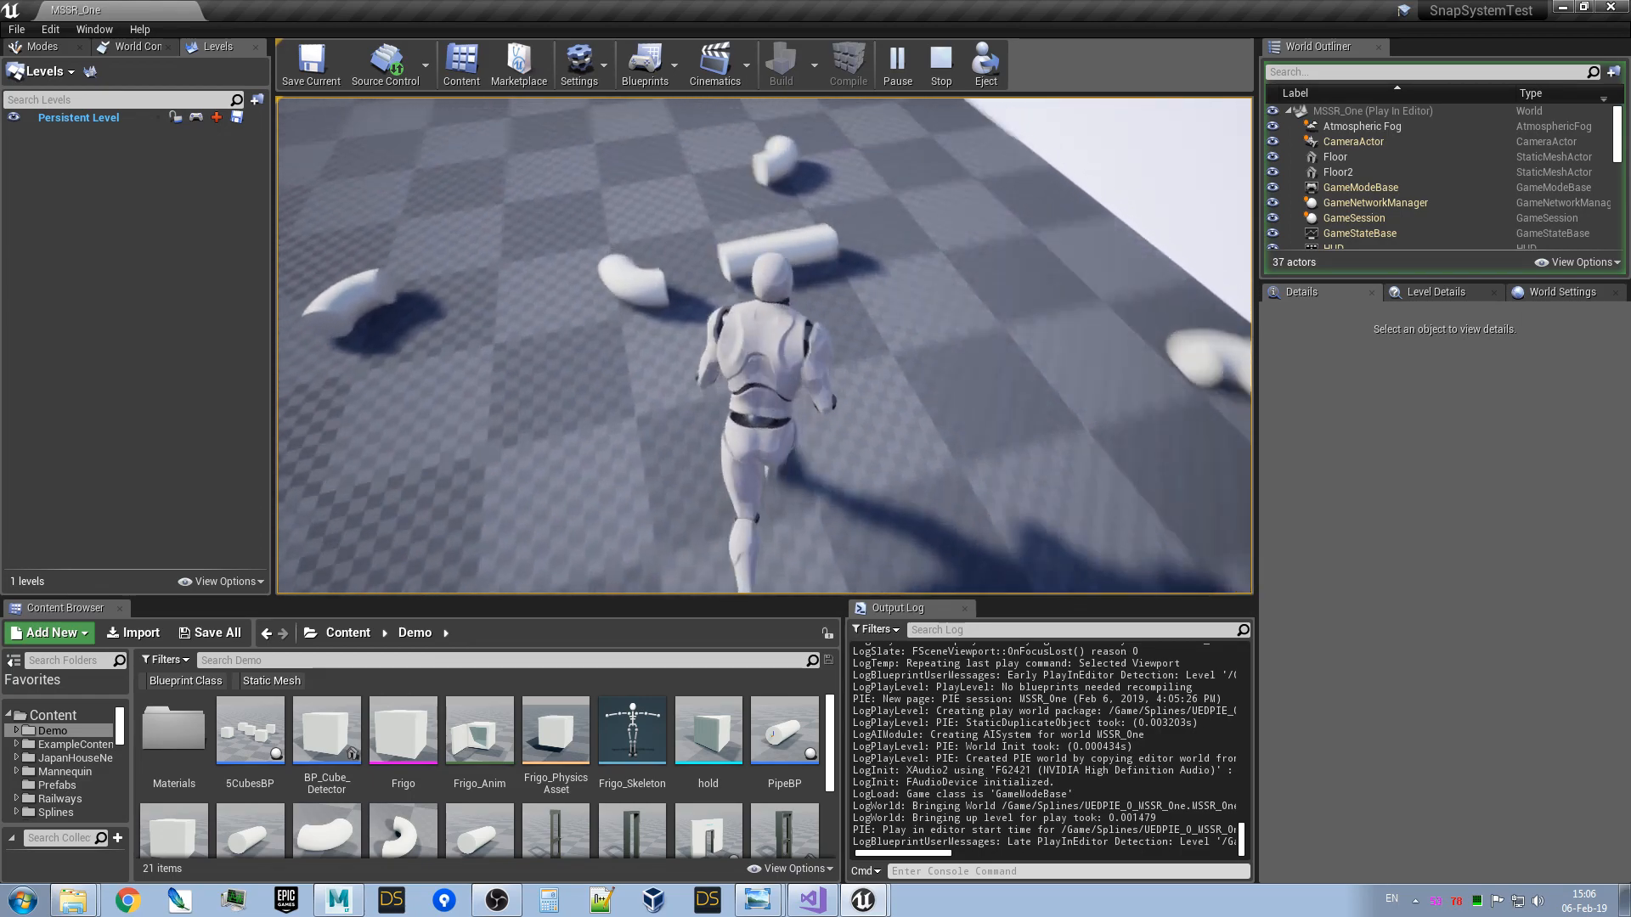
pyautogui.press('a')
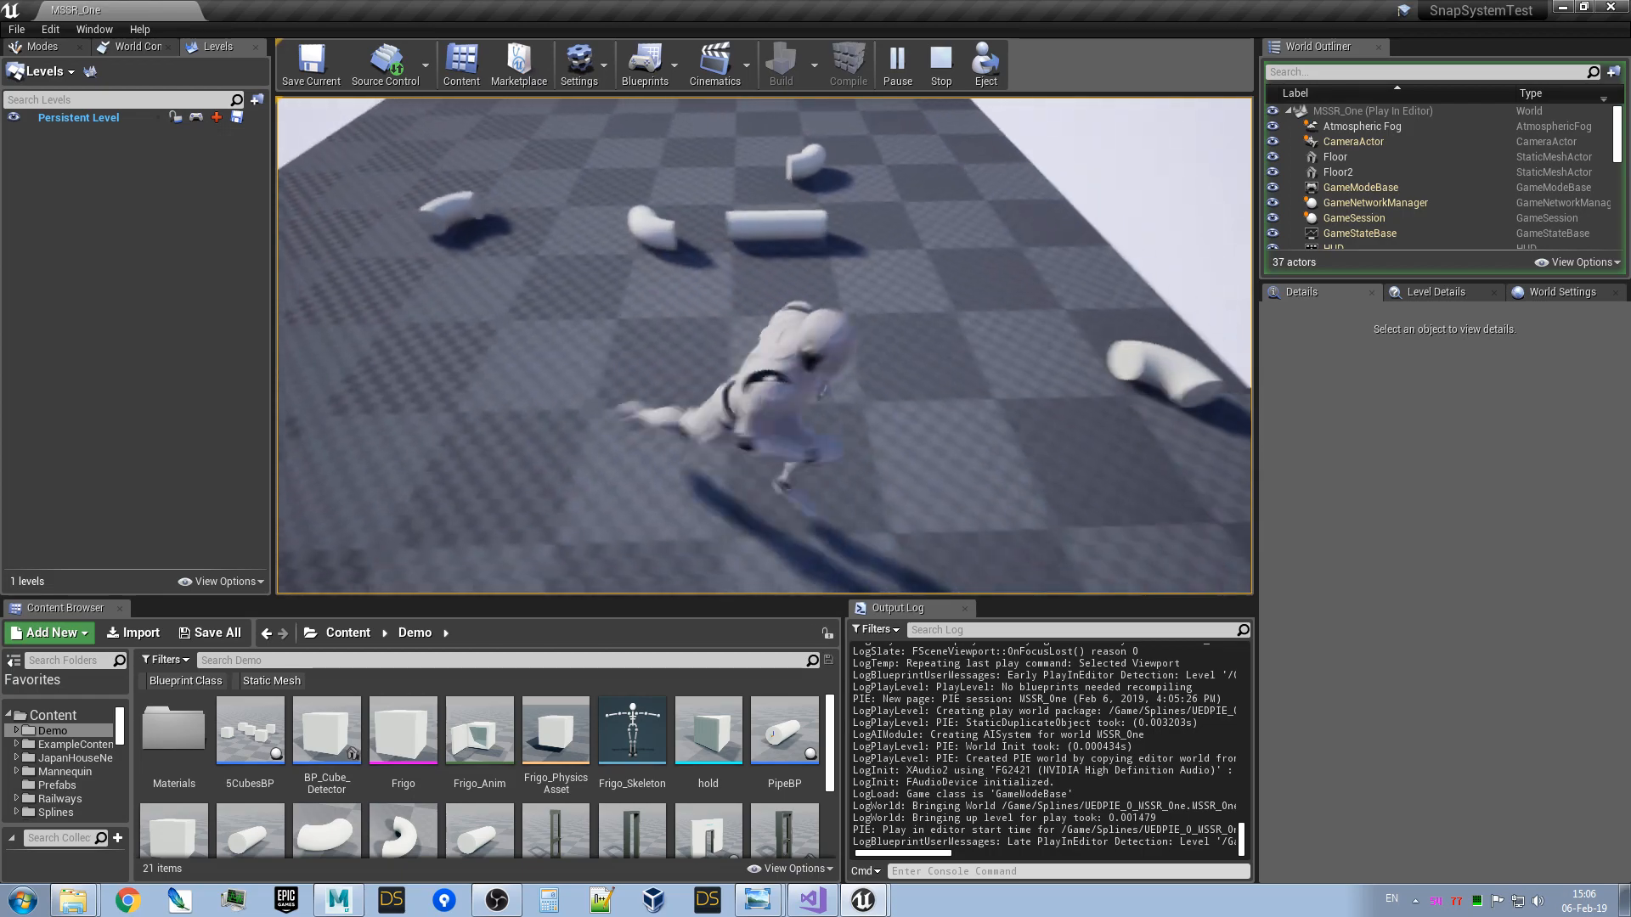
pyautogui.press('w')
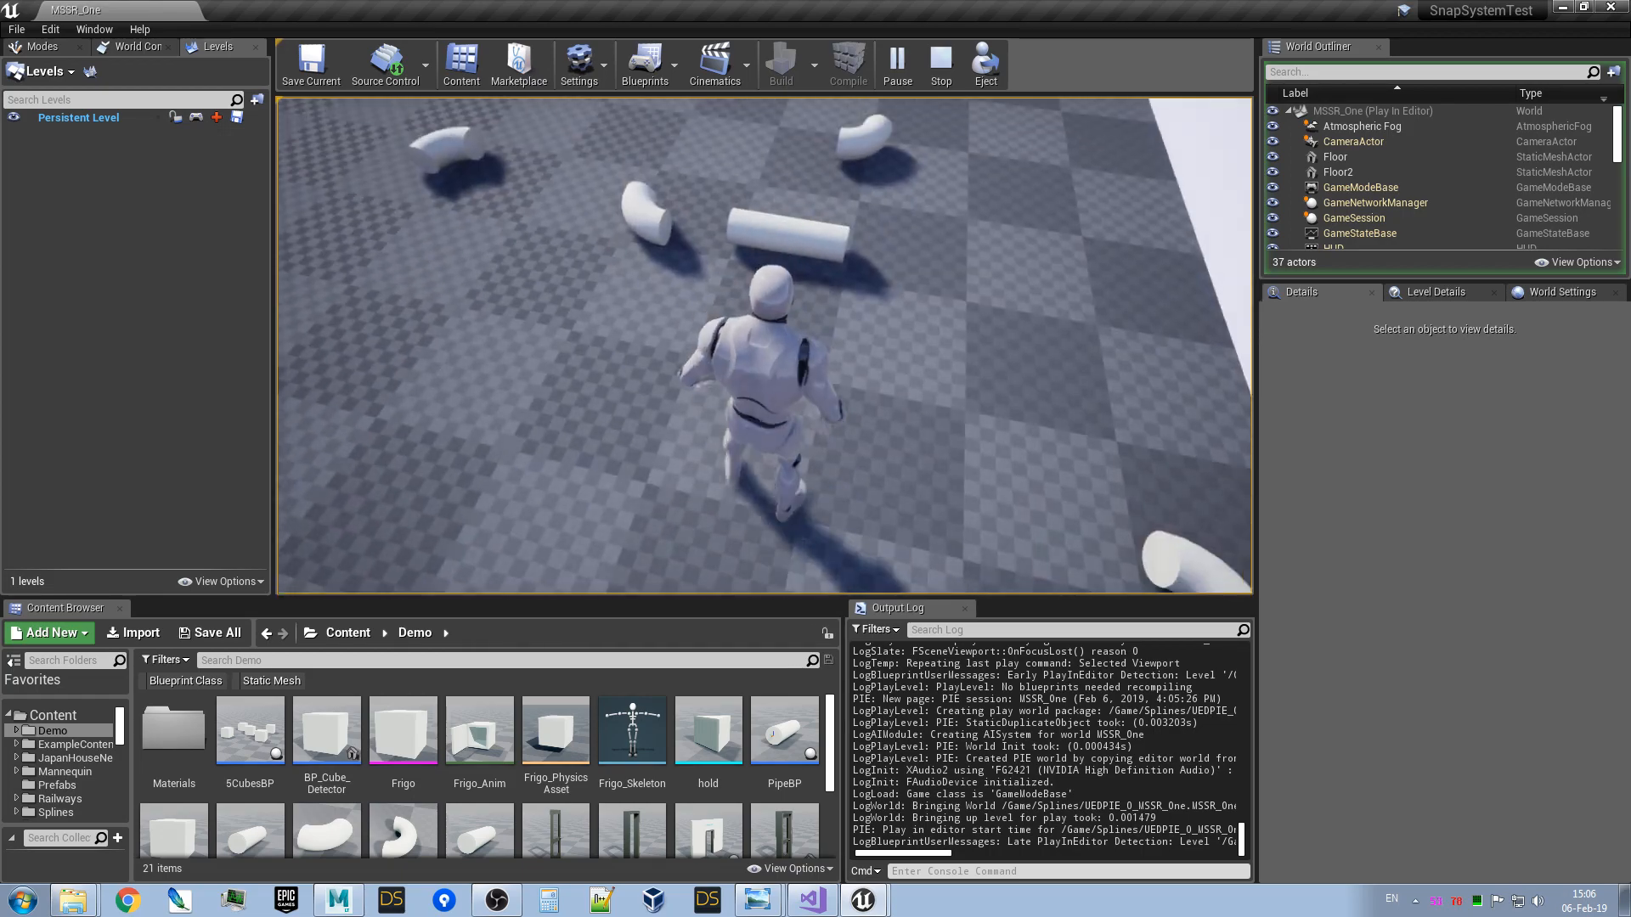
pyautogui.press('w')
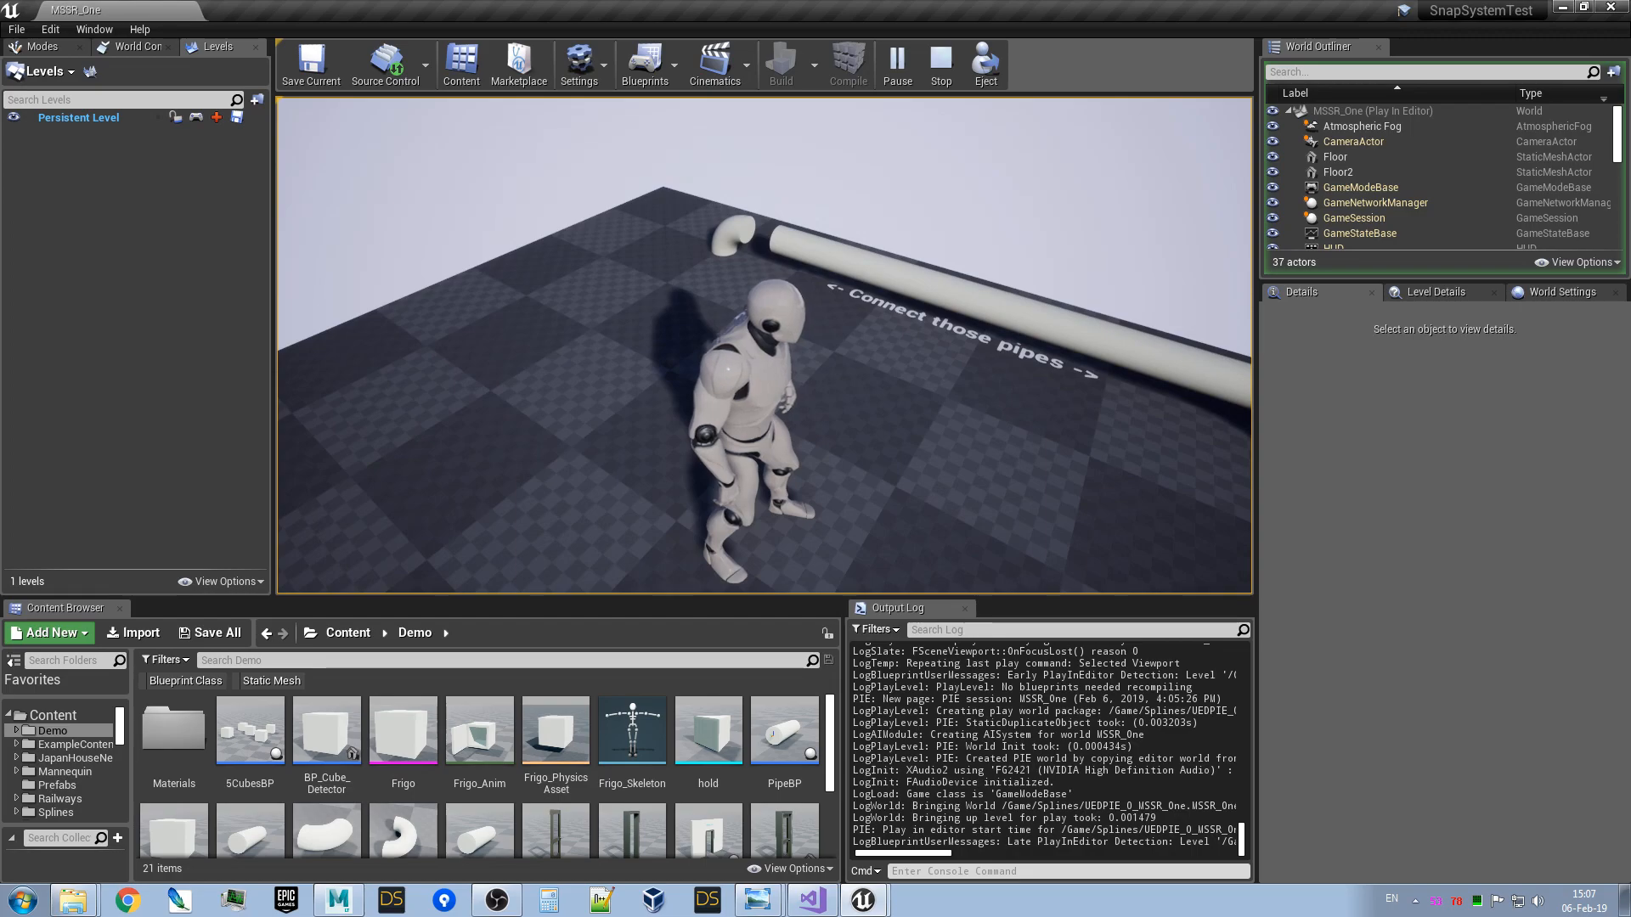
pyautogui.press('Escape')
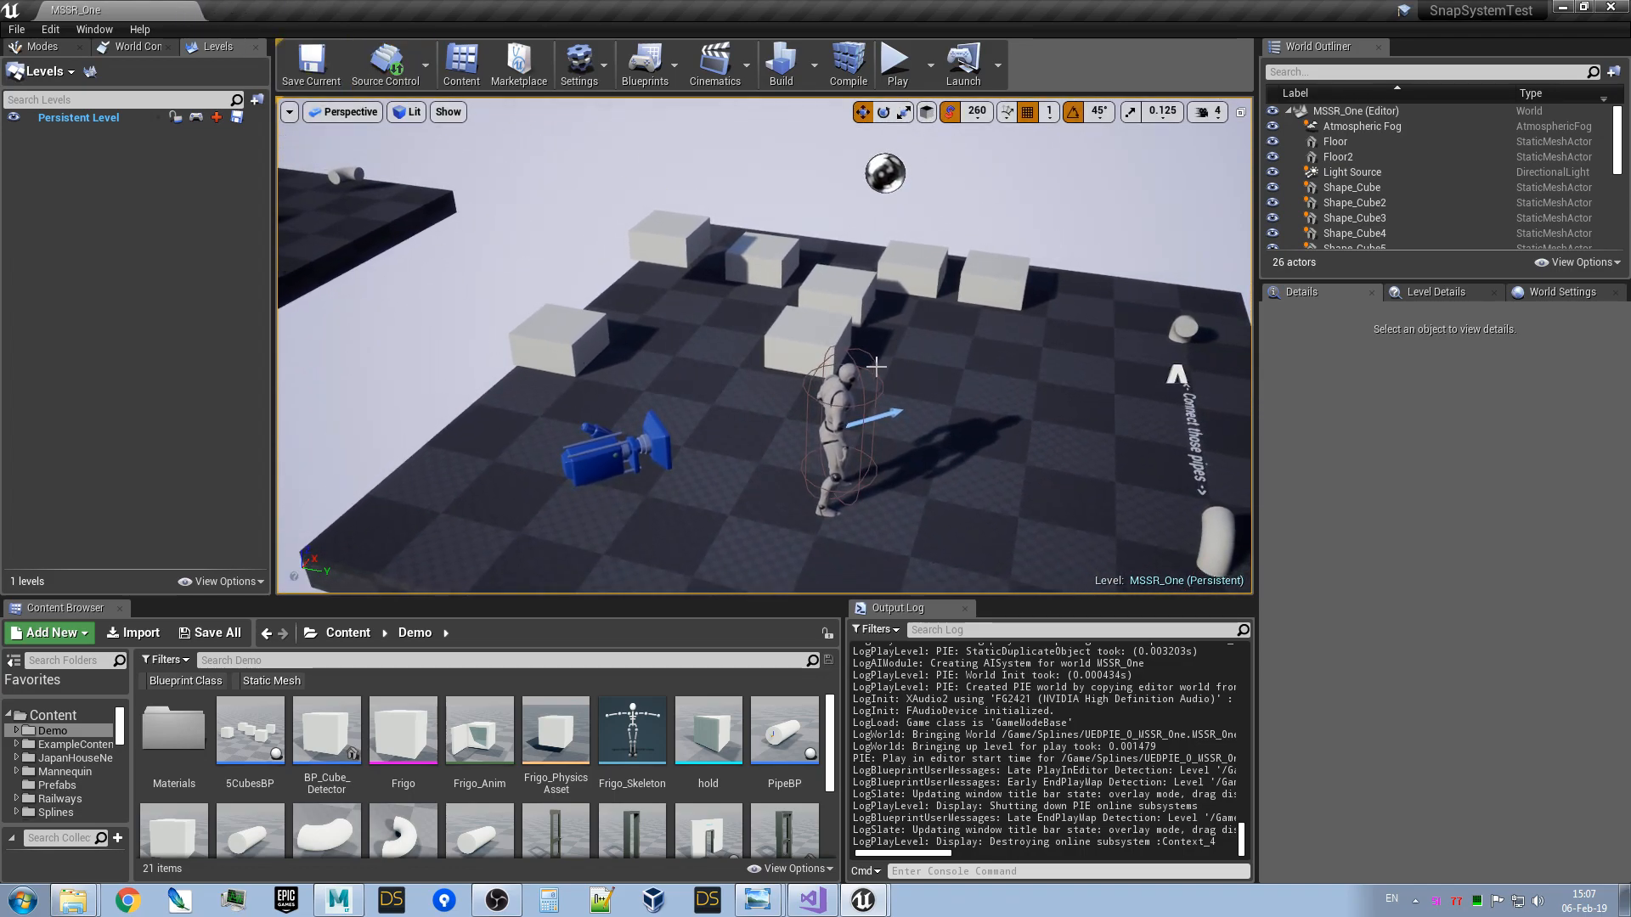
# - Select the ThirdPersonCharacter in the level to open its blueprint
pyautogui.click(837, 440)
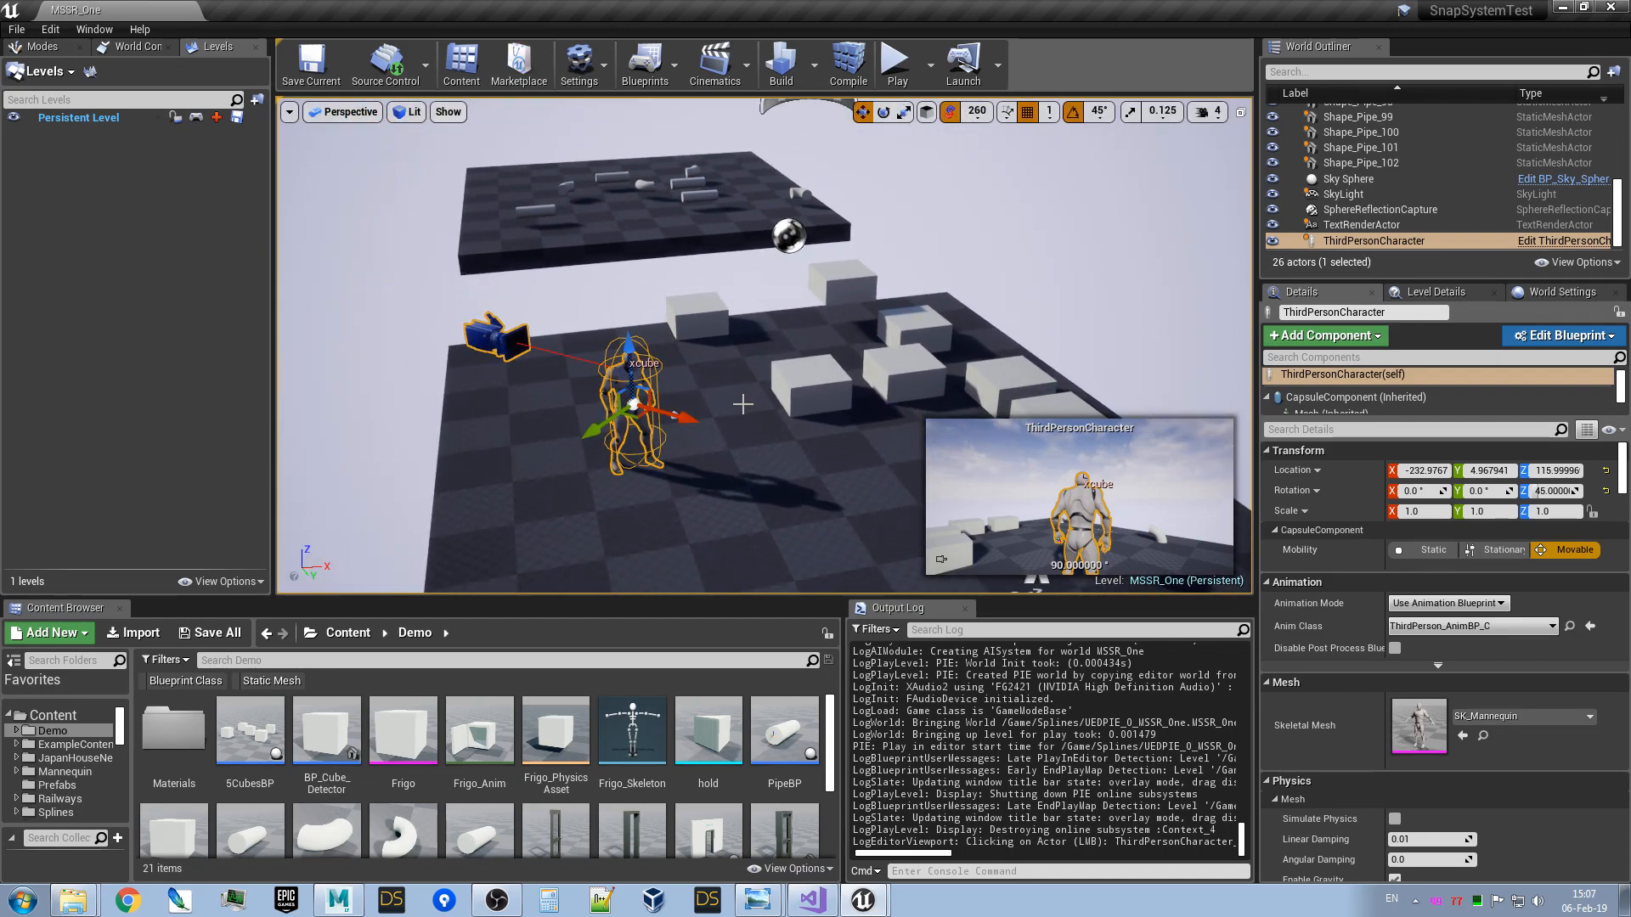
pyautogui.hotkey('ctrl', 'e')
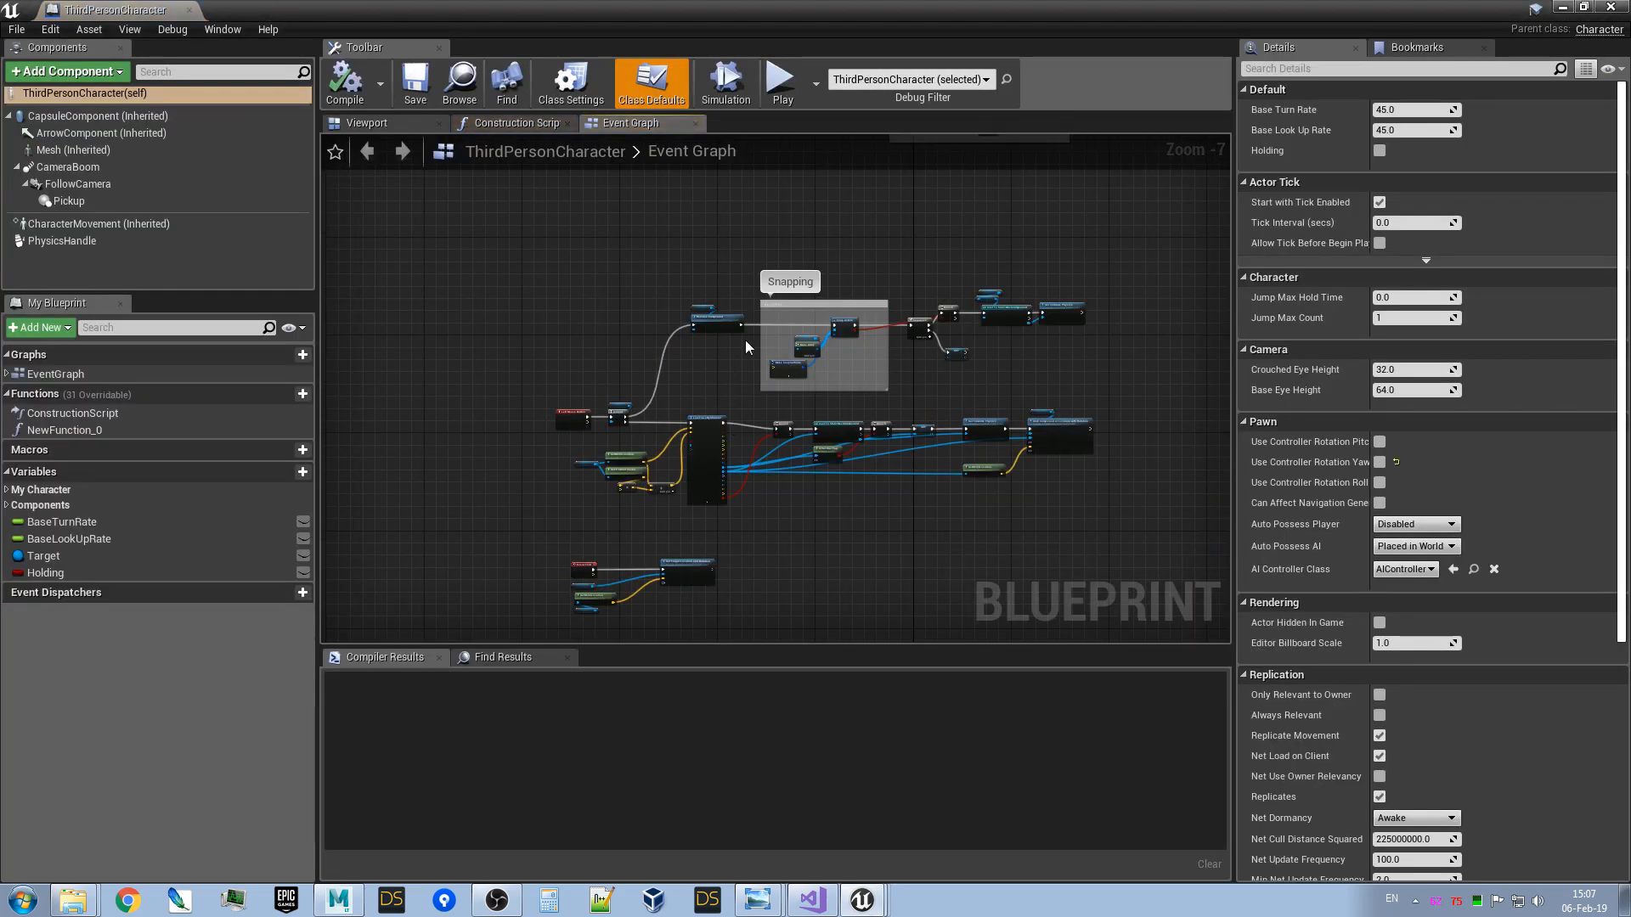
pyautogui.moveTo(747, 353); pyautogui.dragTo(710, 269, button='right')
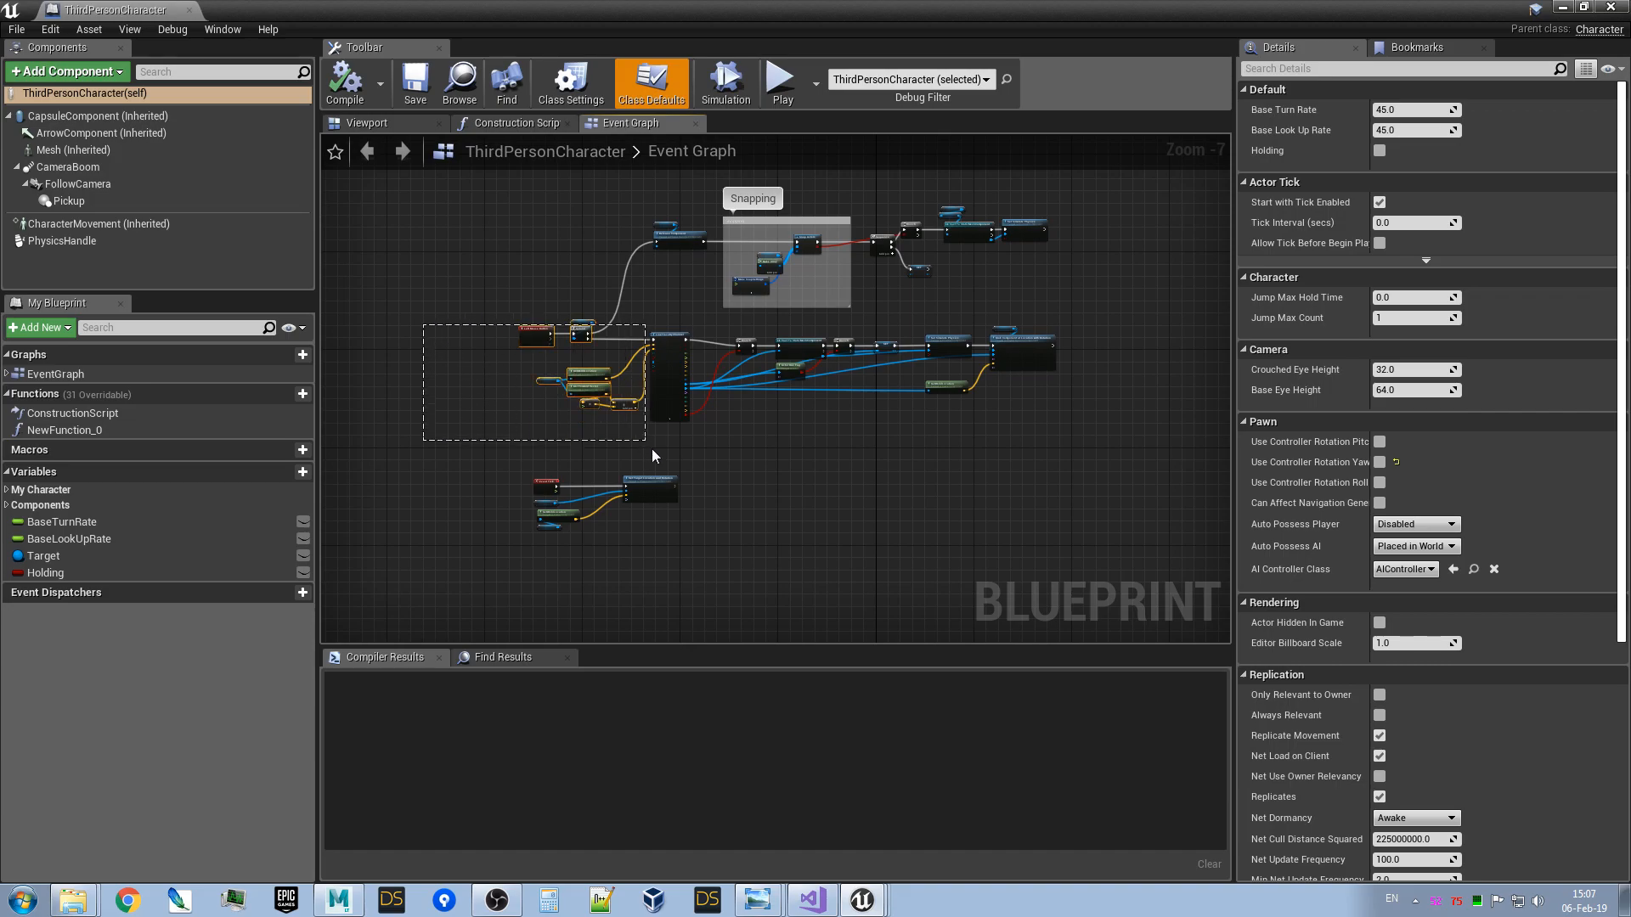
pyautogui.moveTo(1102, 620); pyautogui.dragTo(1107, 622)
pyautogui.moveTo(962, 488); pyautogui.dragTo(944, 457, button='right')
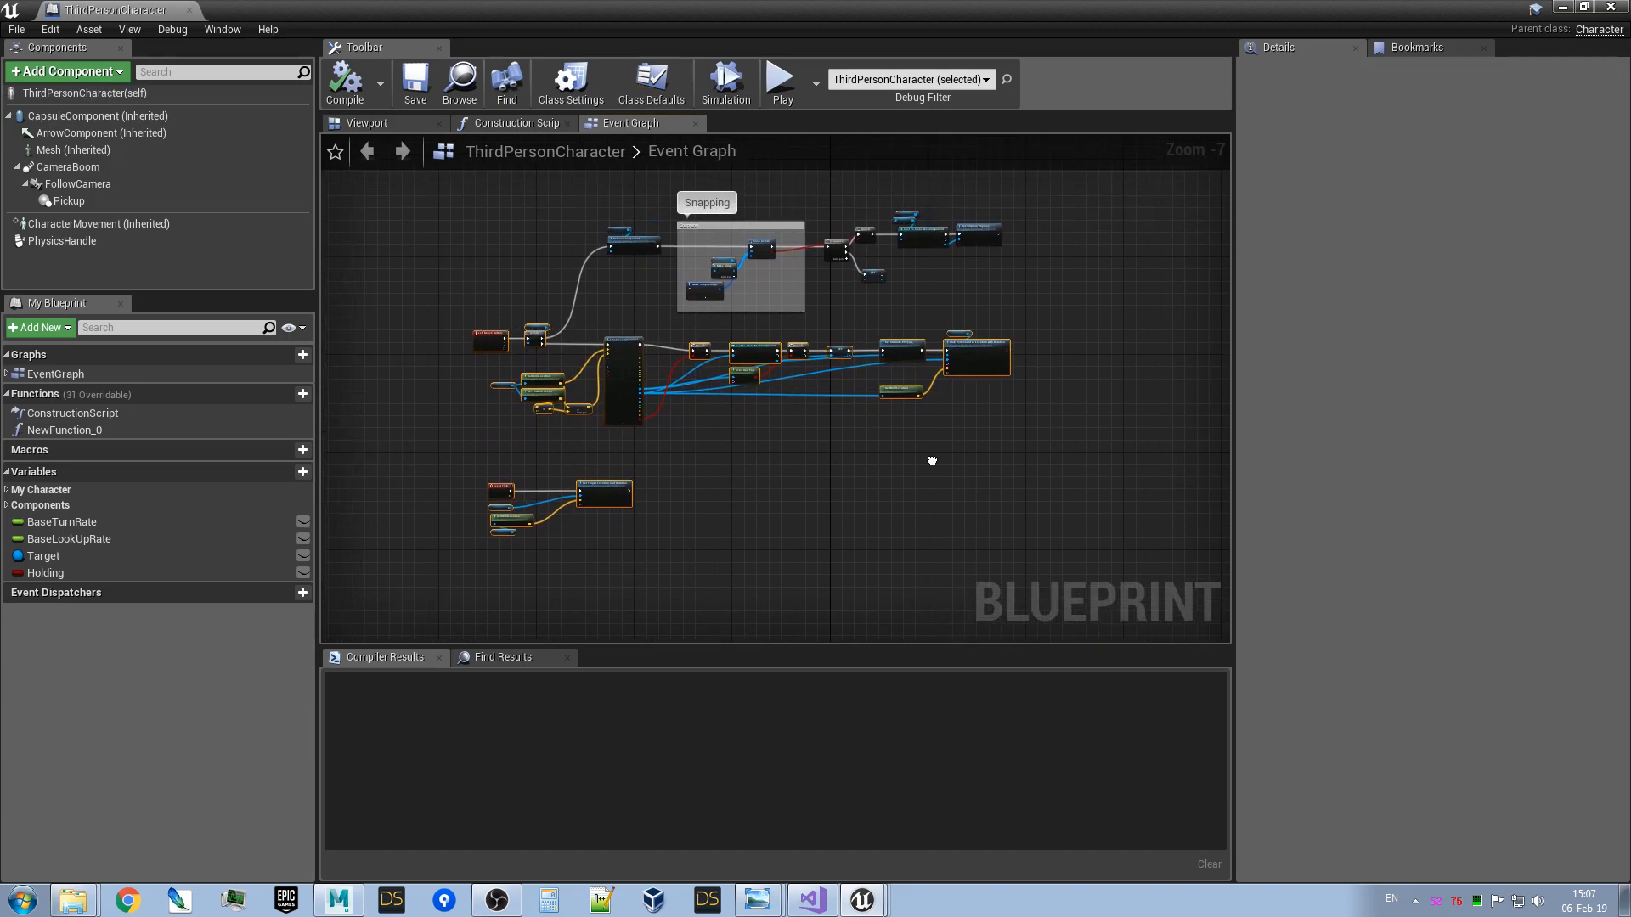
pyautogui.scroll(2, 894, 486)
pyautogui.scroll(1, 747, 510)
pyautogui.moveTo(827, 535); pyautogui.dragTo(1067, 631, button='right')
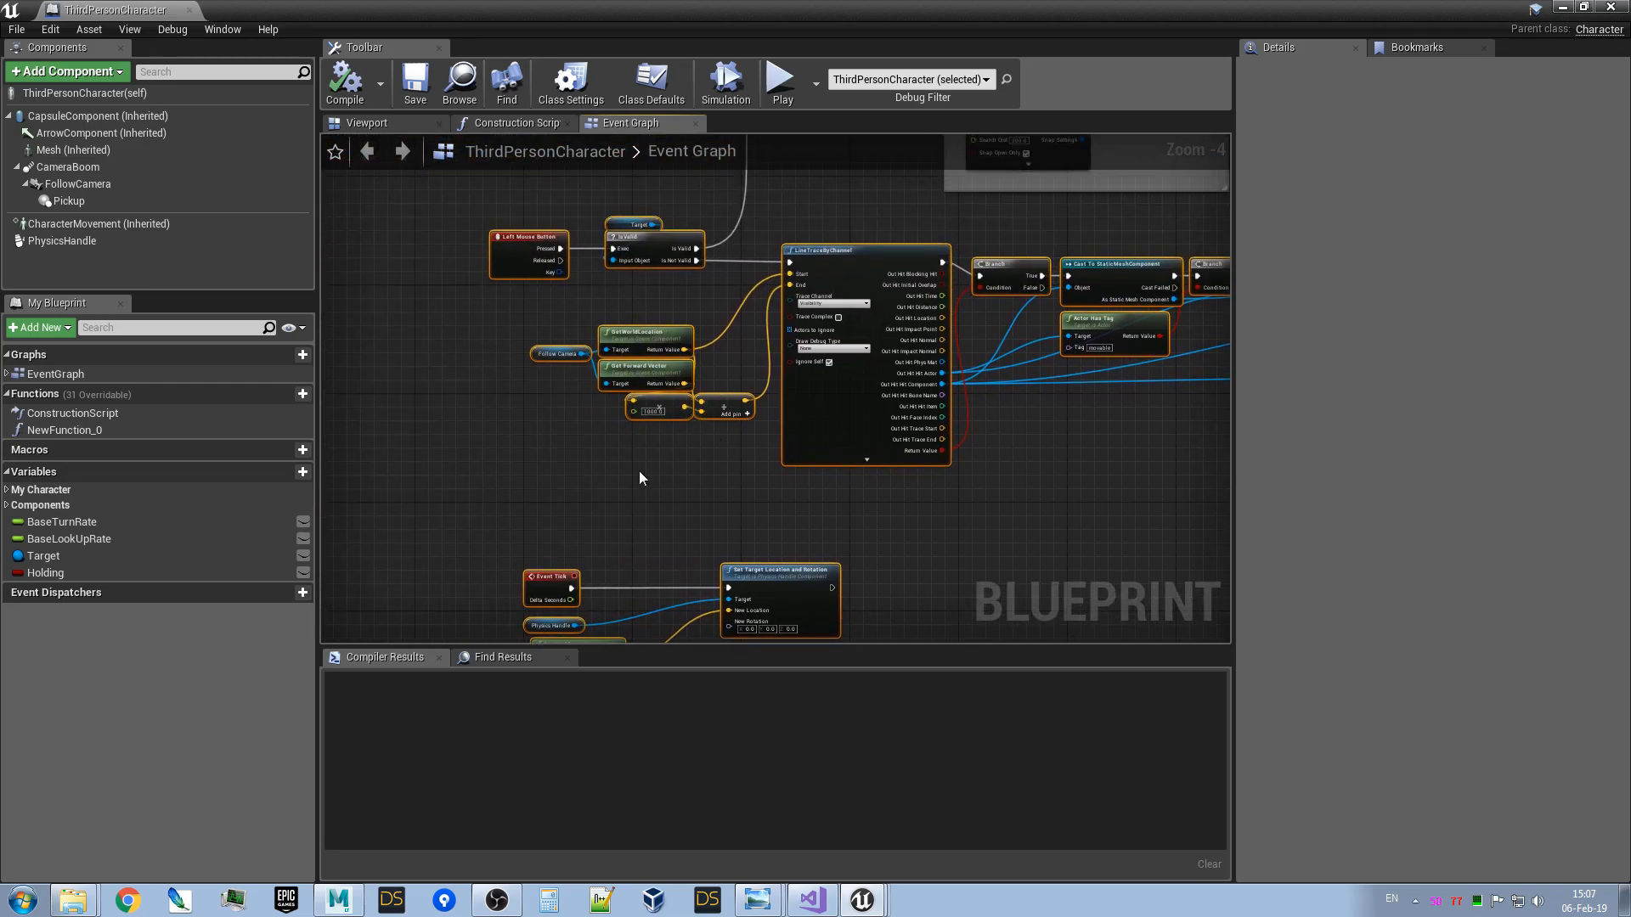
pyautogui.moveTo(637, 491); pyautogui.dragTo(576, 463, button='right')
pyautogui.moveTo(972, 509)
pyautogui.mouseDown(button='right')
pyautogui.moveTo(1008, 448)
pyautogui.moveTo(653, 569)
pyautogui.mouseUp(button='right')
pyautogui.moveTo(713, 403); pyautogui.dragTo(936, 429, button='right')
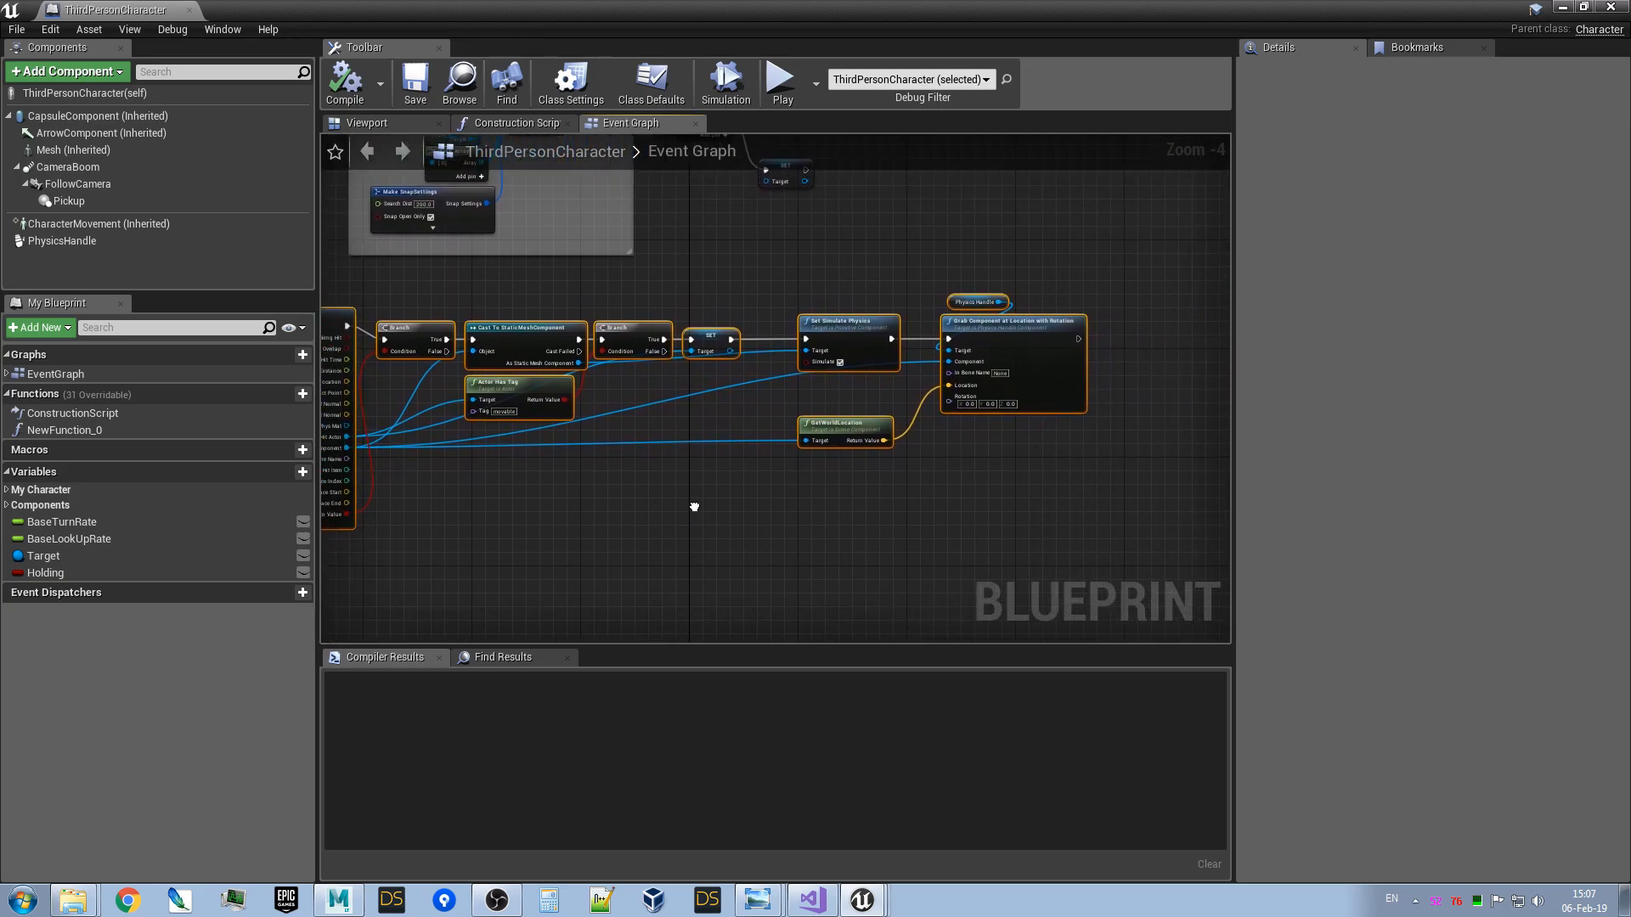
pyautogui.moveTo(1007, 495); pyautogui.dragTo(712, 483, button='right')
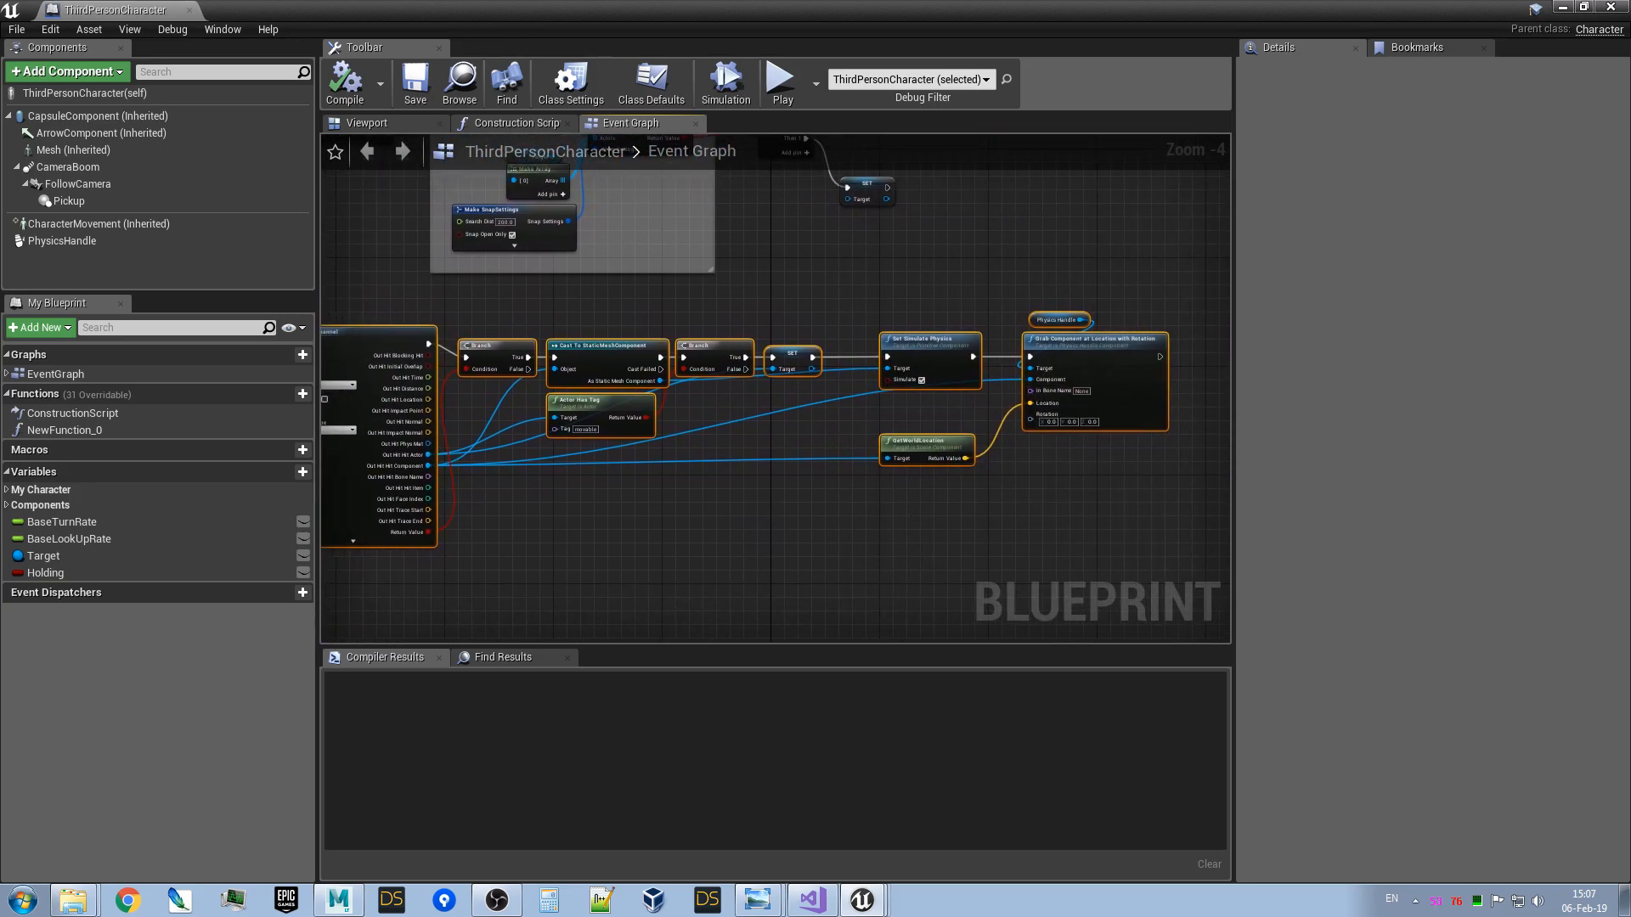
pyautogui.scroll(-1, 1029, 503)
pyautogui.moveTo(913, 612)
pyautogui.mouseDown(button='right')
pyautogui.moveTo(968, 436)
pyautogui.moveTo(893, 546)
pyautogui.moveTo(946, 501)
pyautogui.mouseUp(button='right')
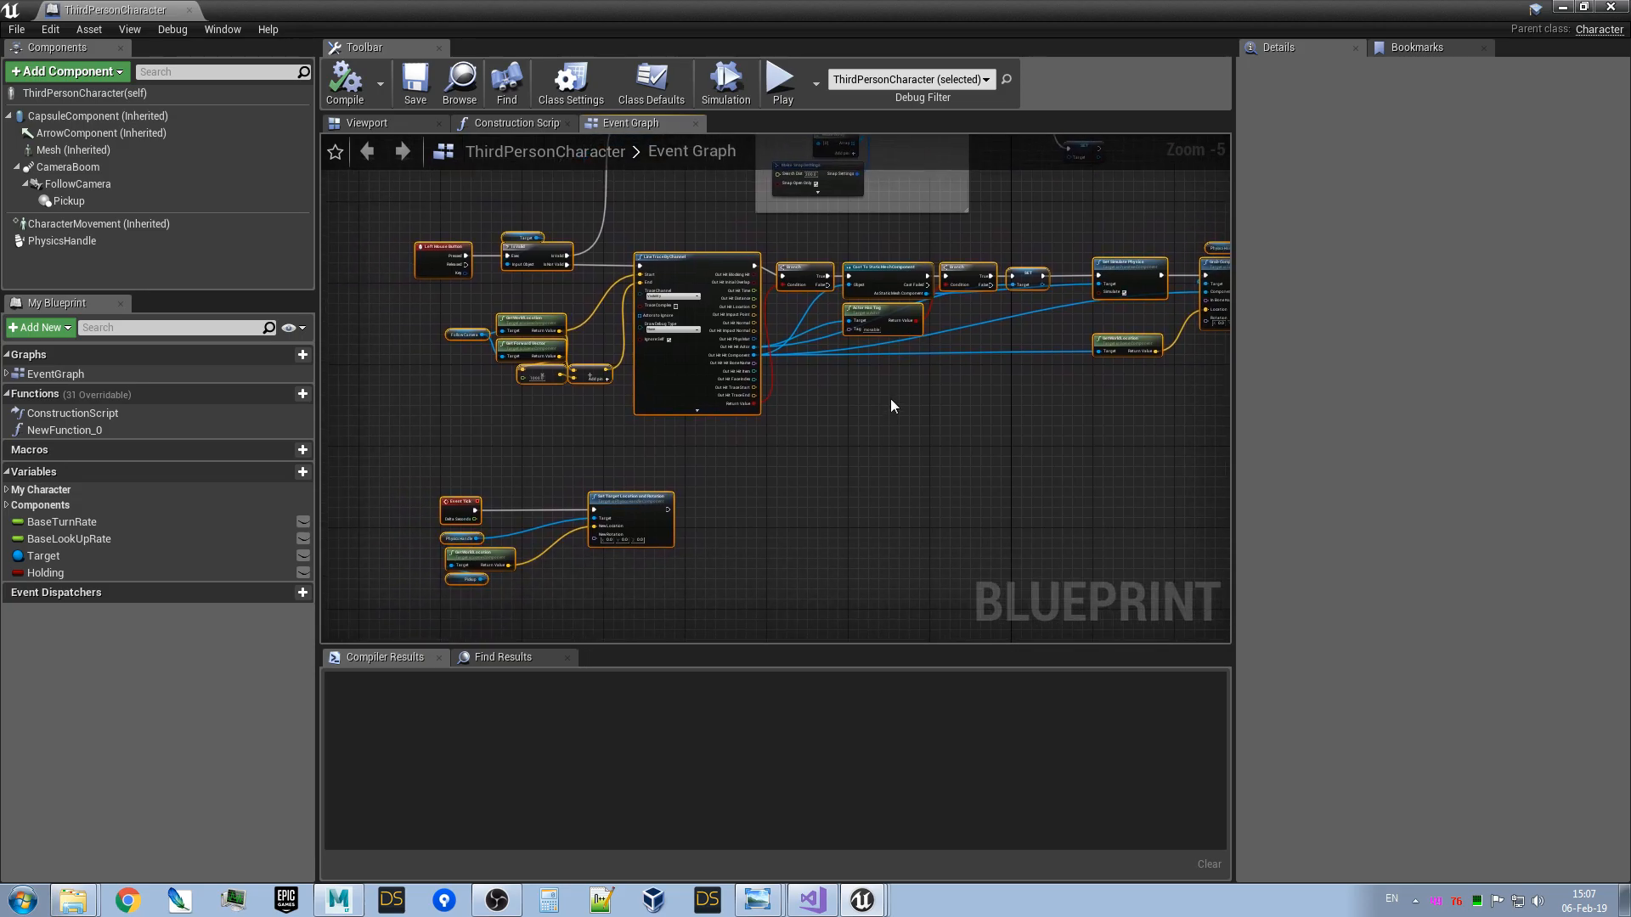
pyautogui.moveTo(890, 399)
pyautogui.mouseDown(button='right')
pyautogui.moveTo(790, 565)
pyautogui.moveTo(832, 476)
pyautogui.mouseUp(button='right')
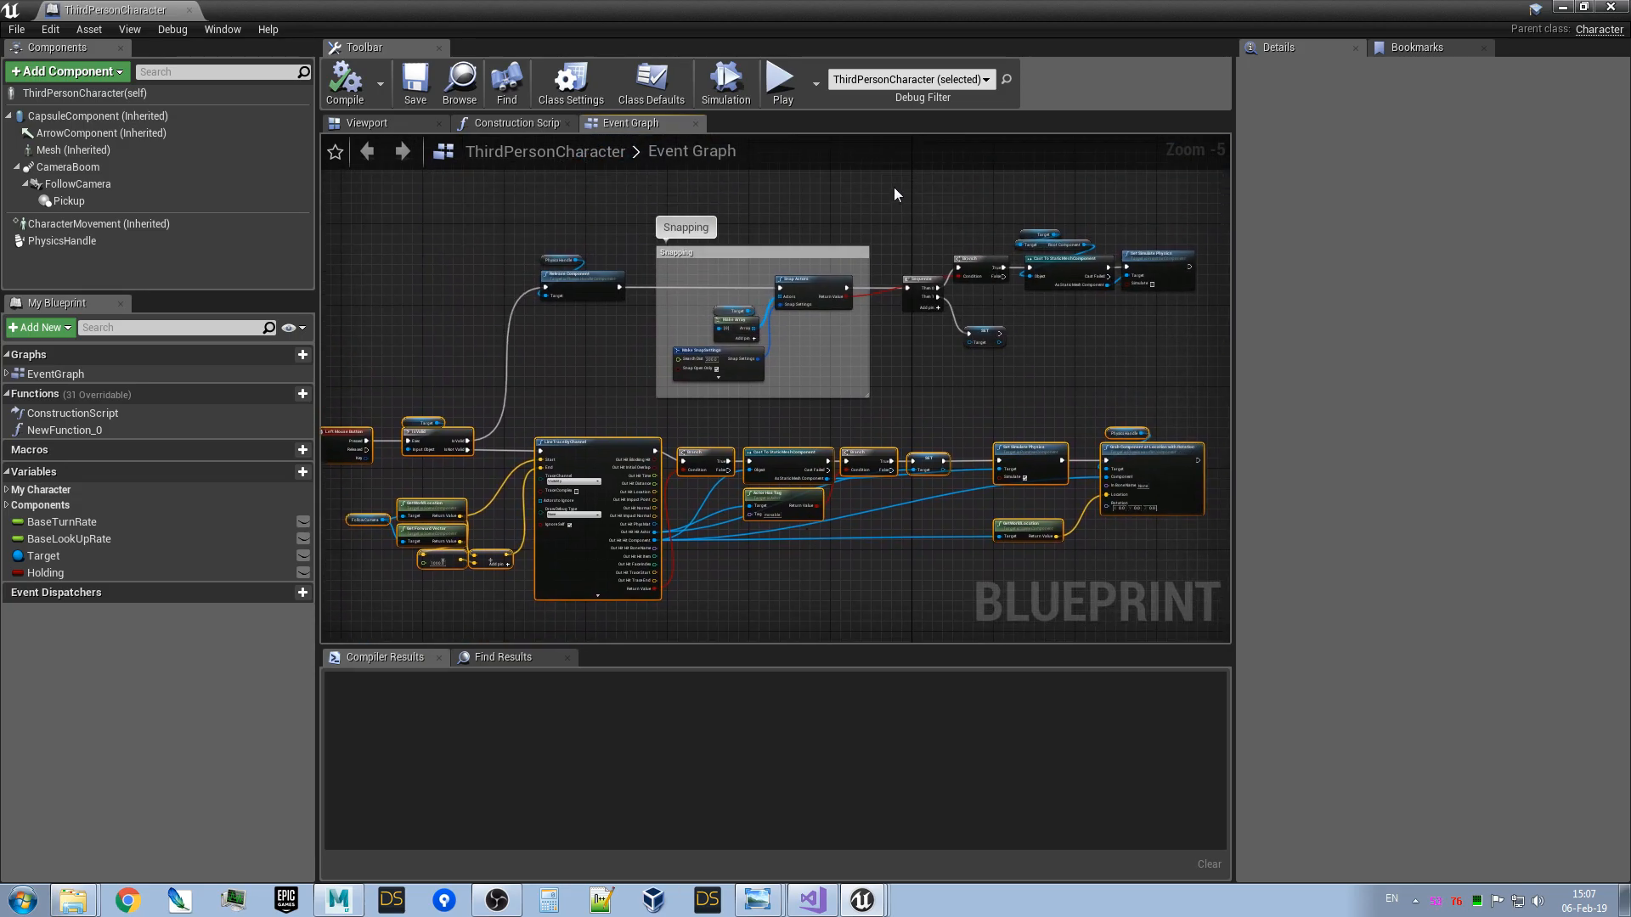
pyautogui.moveTo(796, 223); pyautogui.dragTo(987, 198, button='right')
pyautogui.scroll(4, 575, 386)
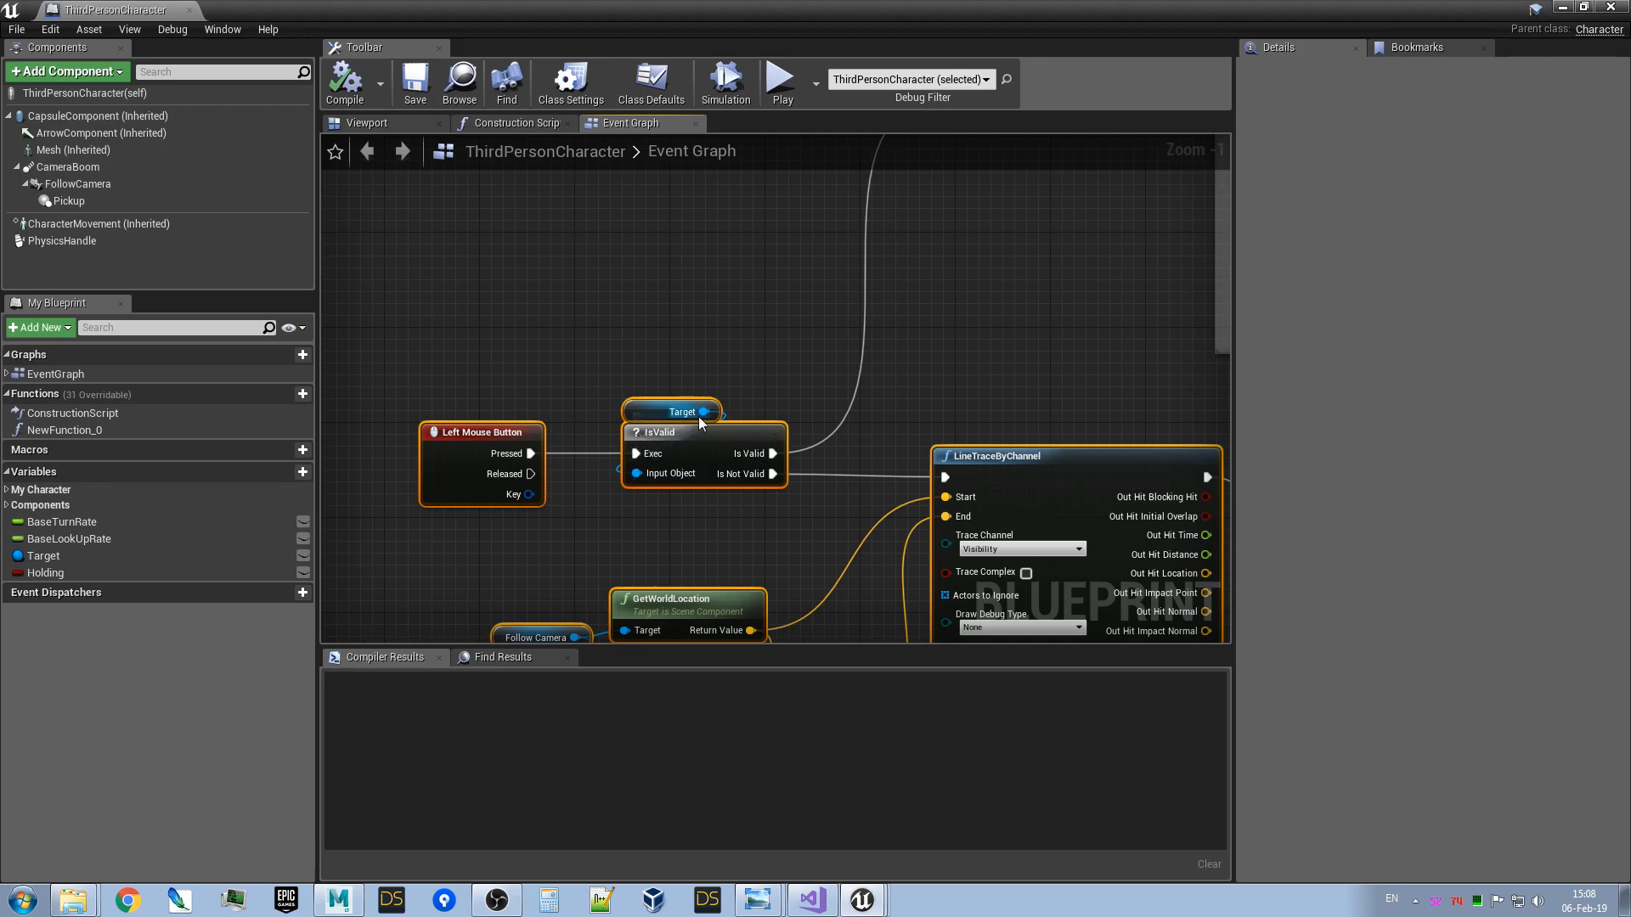
# - Pan to the Snapping group and move the Target/Make Array and Make SnapSettings nodes up-left of Snap Actors
pyautogui.moveTo(986, 267)
pyautogui.mouseDown(button='right')
pyautogui.moveTo(748, 245)
pyautogui.moveTo(600, 558)
pyautogui.mouseUp(button='right')
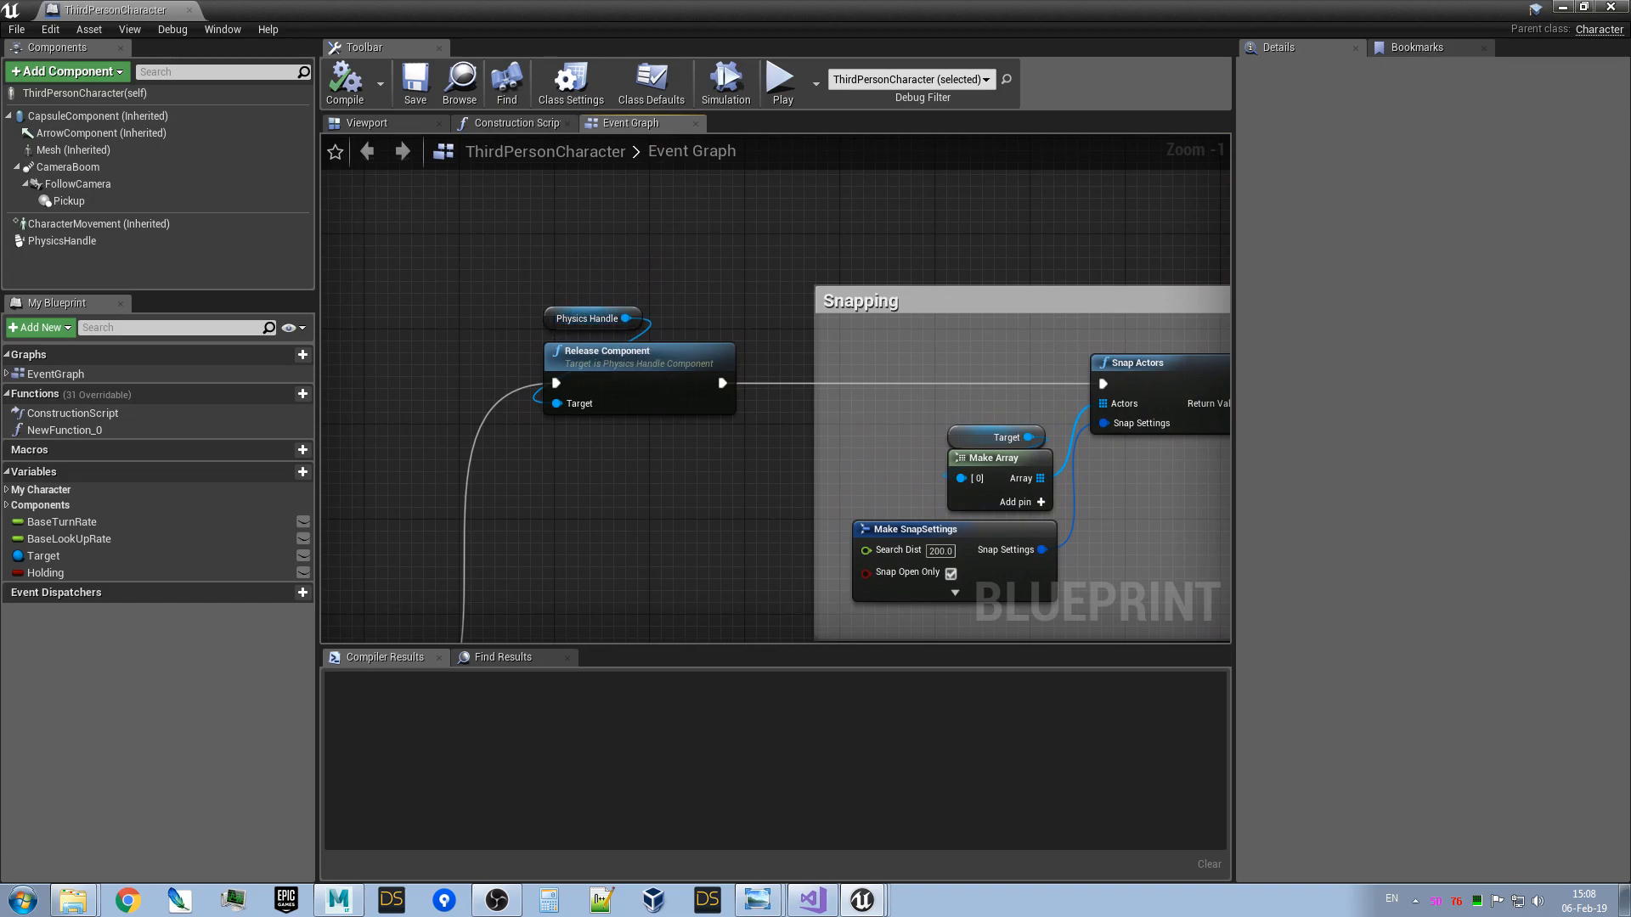
pyautogui.moveTo(702, 501); pyautogui.dragTo(379, 263, button='right')
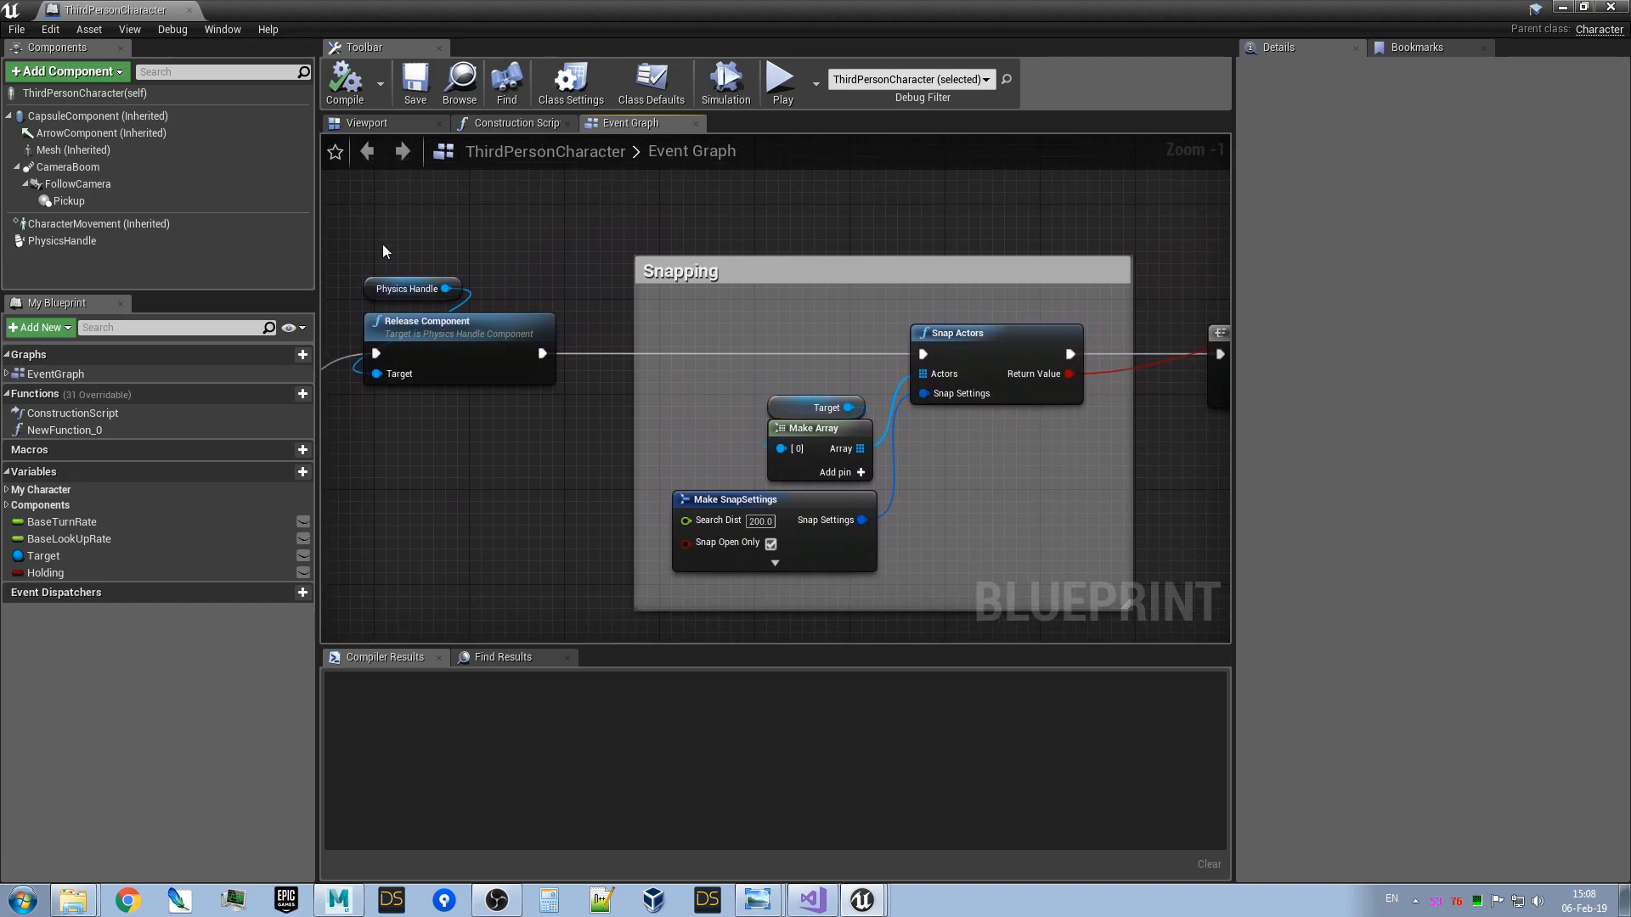
pyautogui.moveTo(473, 501); pyautogui.dragTo(399, 483, button='right')
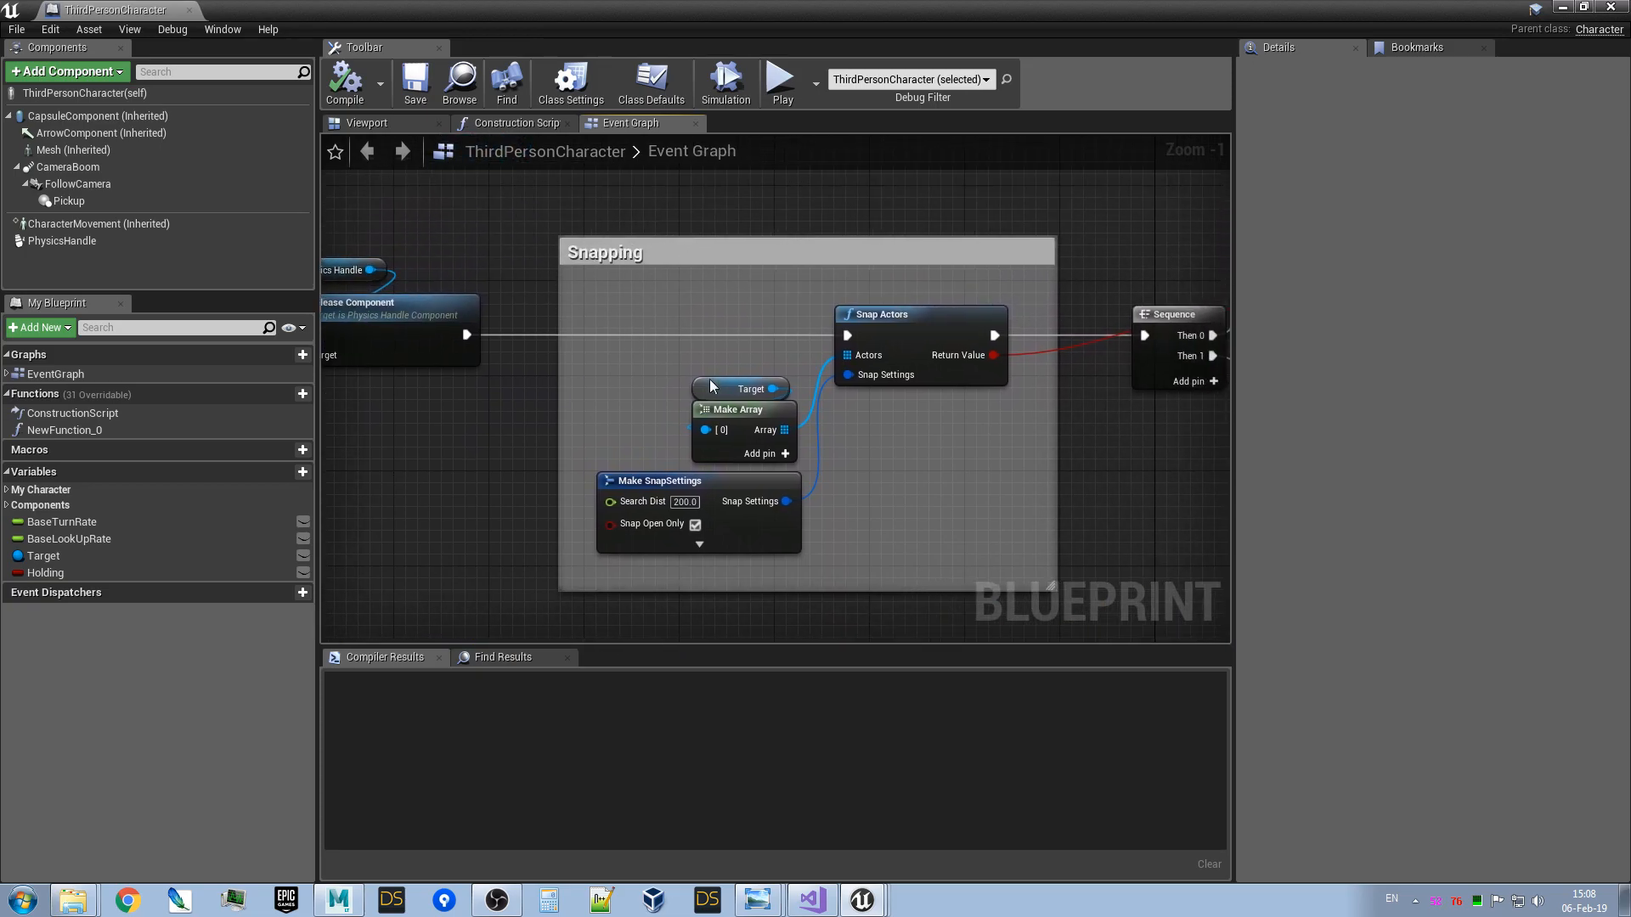
pyautogui.moveTo(1094, 568); pyautogui.dragTo(725, 289, button='right')
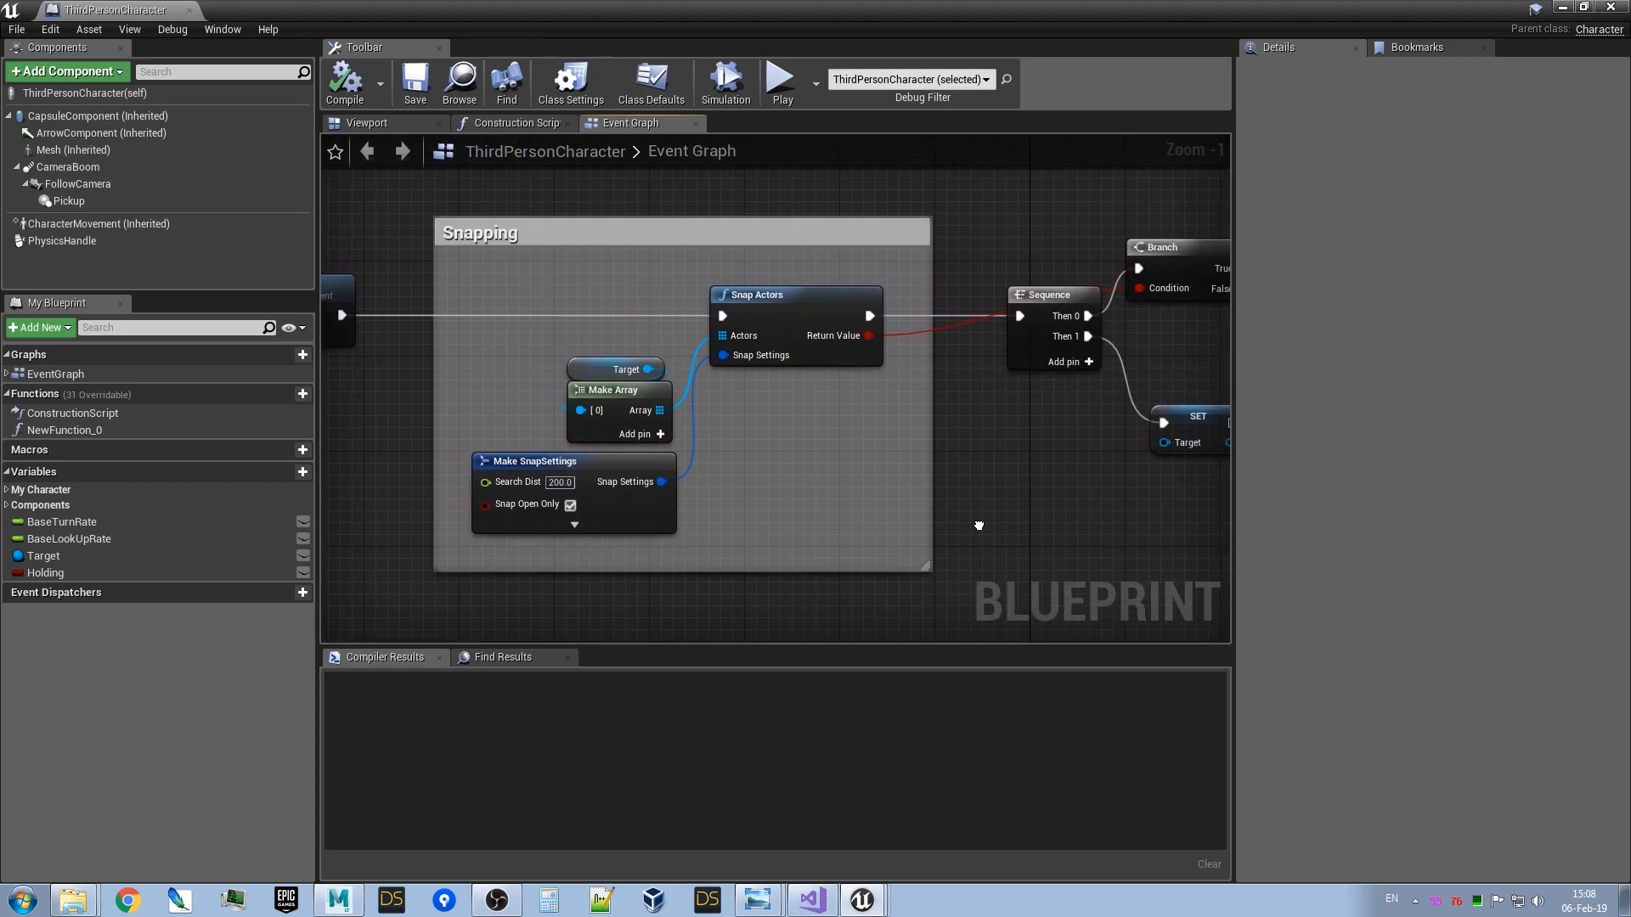
pyautogui.click(769, 307)
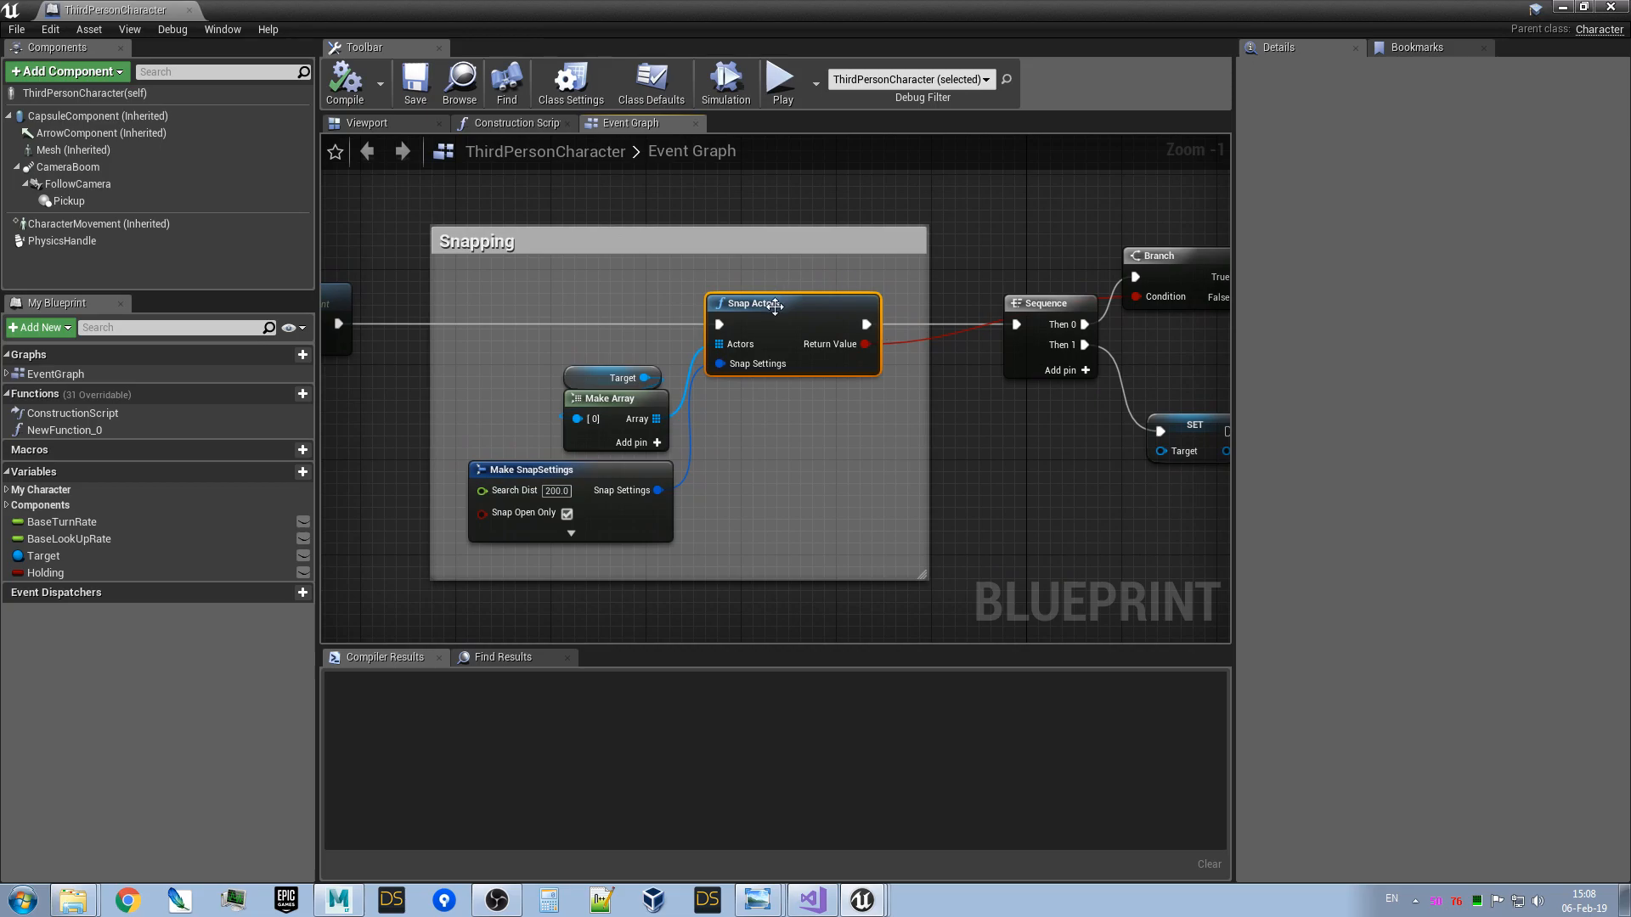
pyautogui.moveTo(580, 370)
pyautogui.mouseDown()
pyautogui.moveTo(611, 408)
pyautogui.moveTo(496, 375)
pyautogui.moveTo(511, 369)
pyautogui.mouseUp()
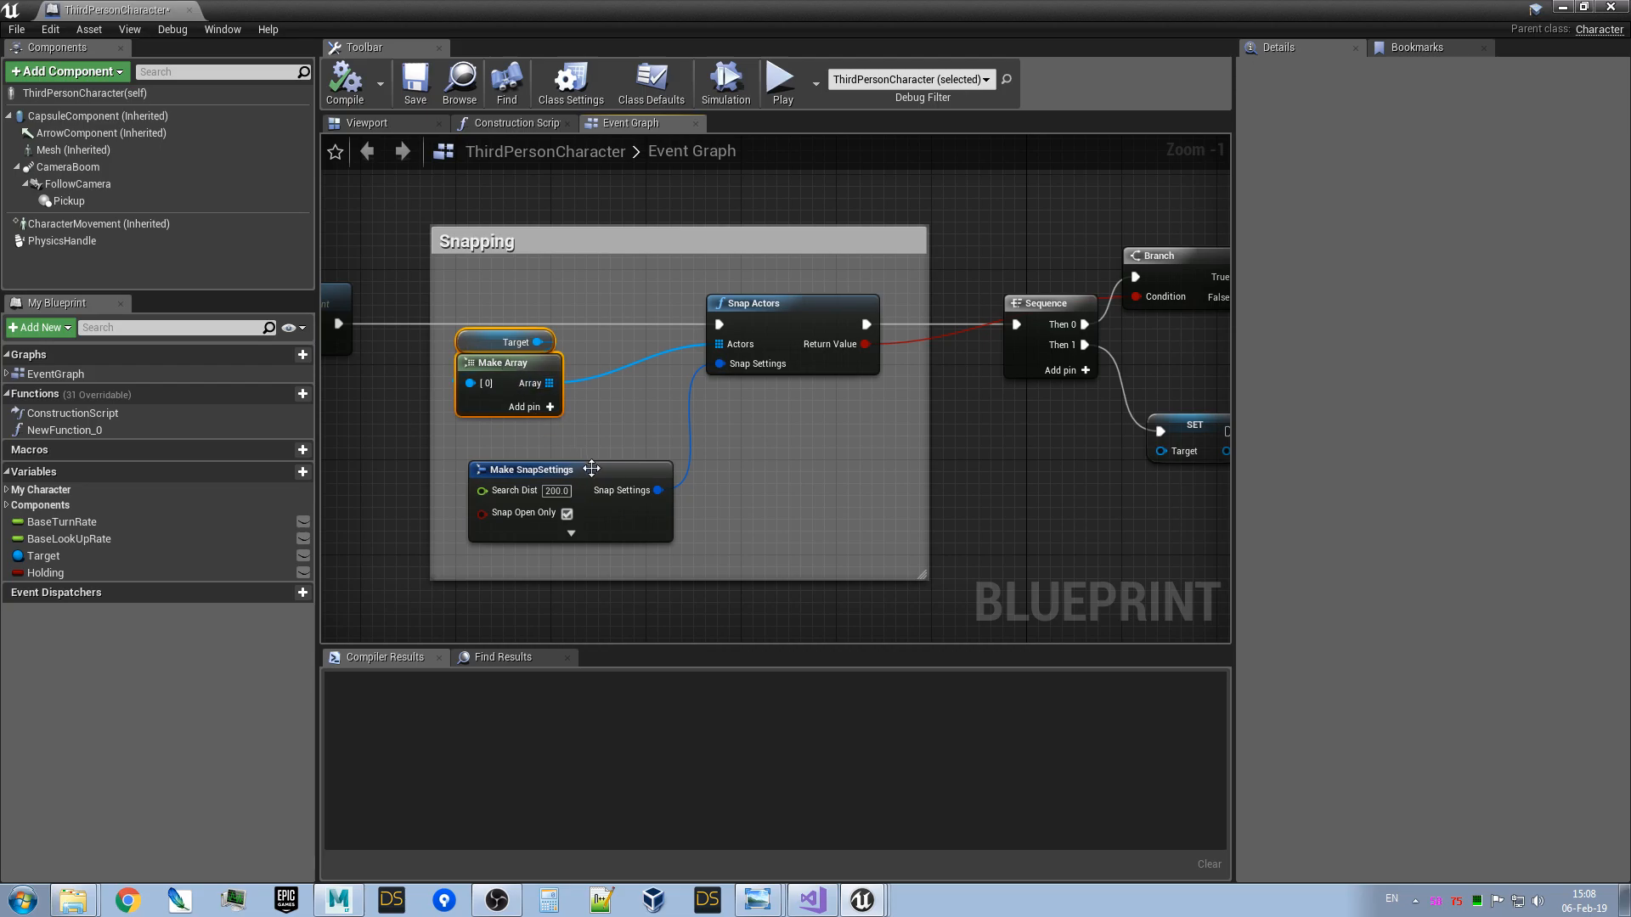
pyautogui.moveTo(592, 469); pyautogui.dragTo(578, 452)
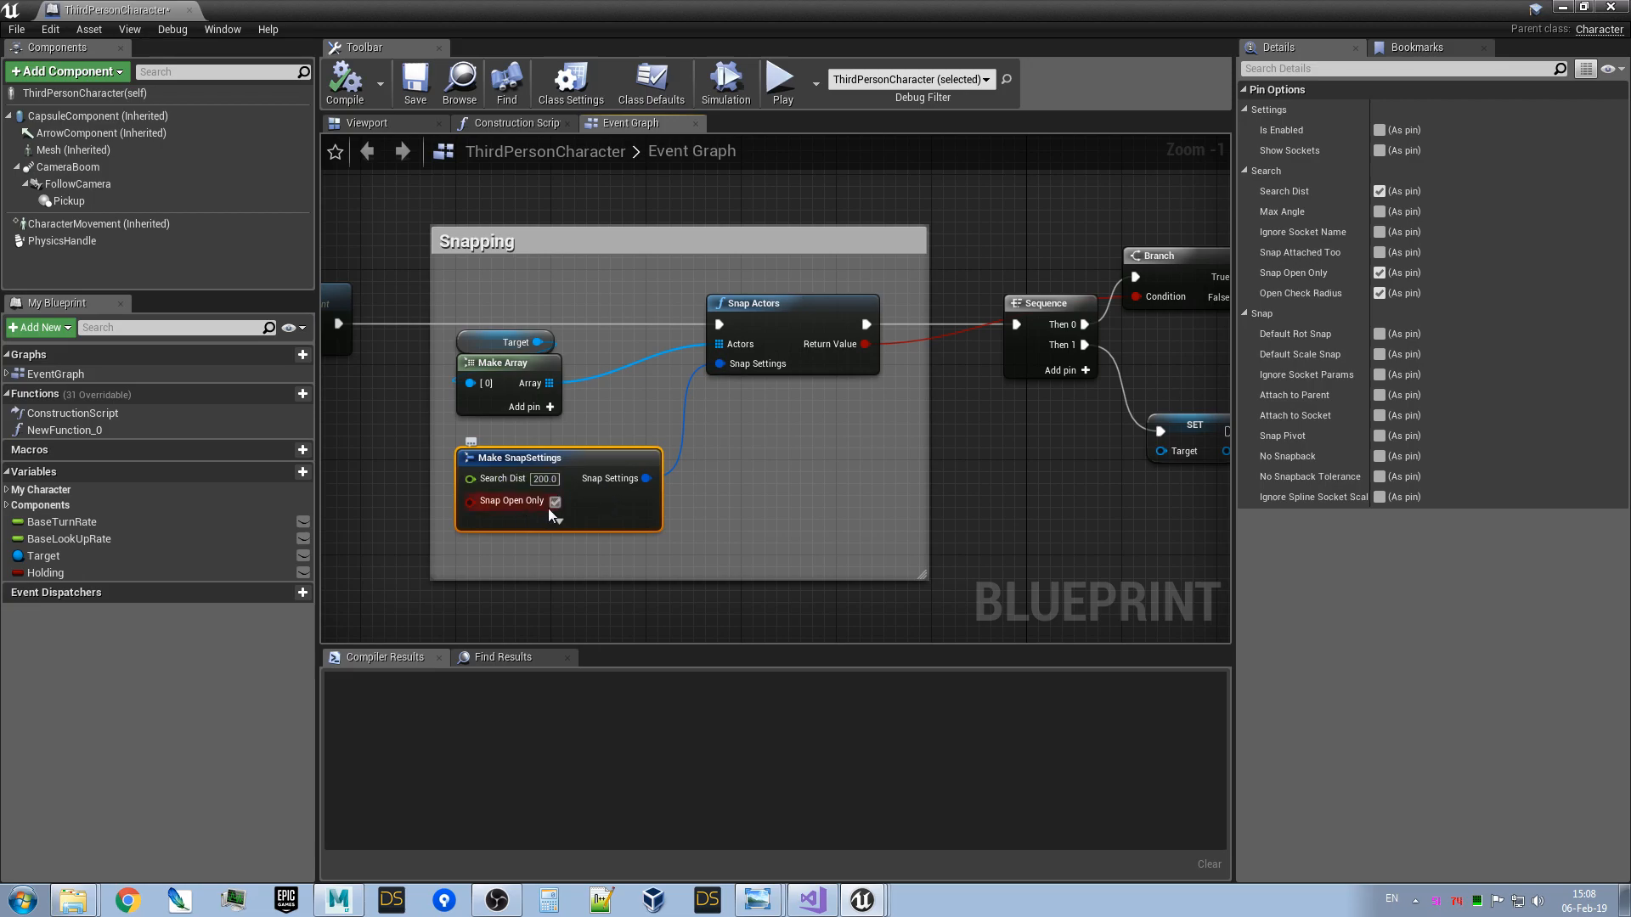
# - Move the Sequence node down-left and review the Branch, Set Simulate Physics and SET chain it feeds
pyautogui.moveTo(836, 475); pyautogui.dragTo(766, 503, button='right')
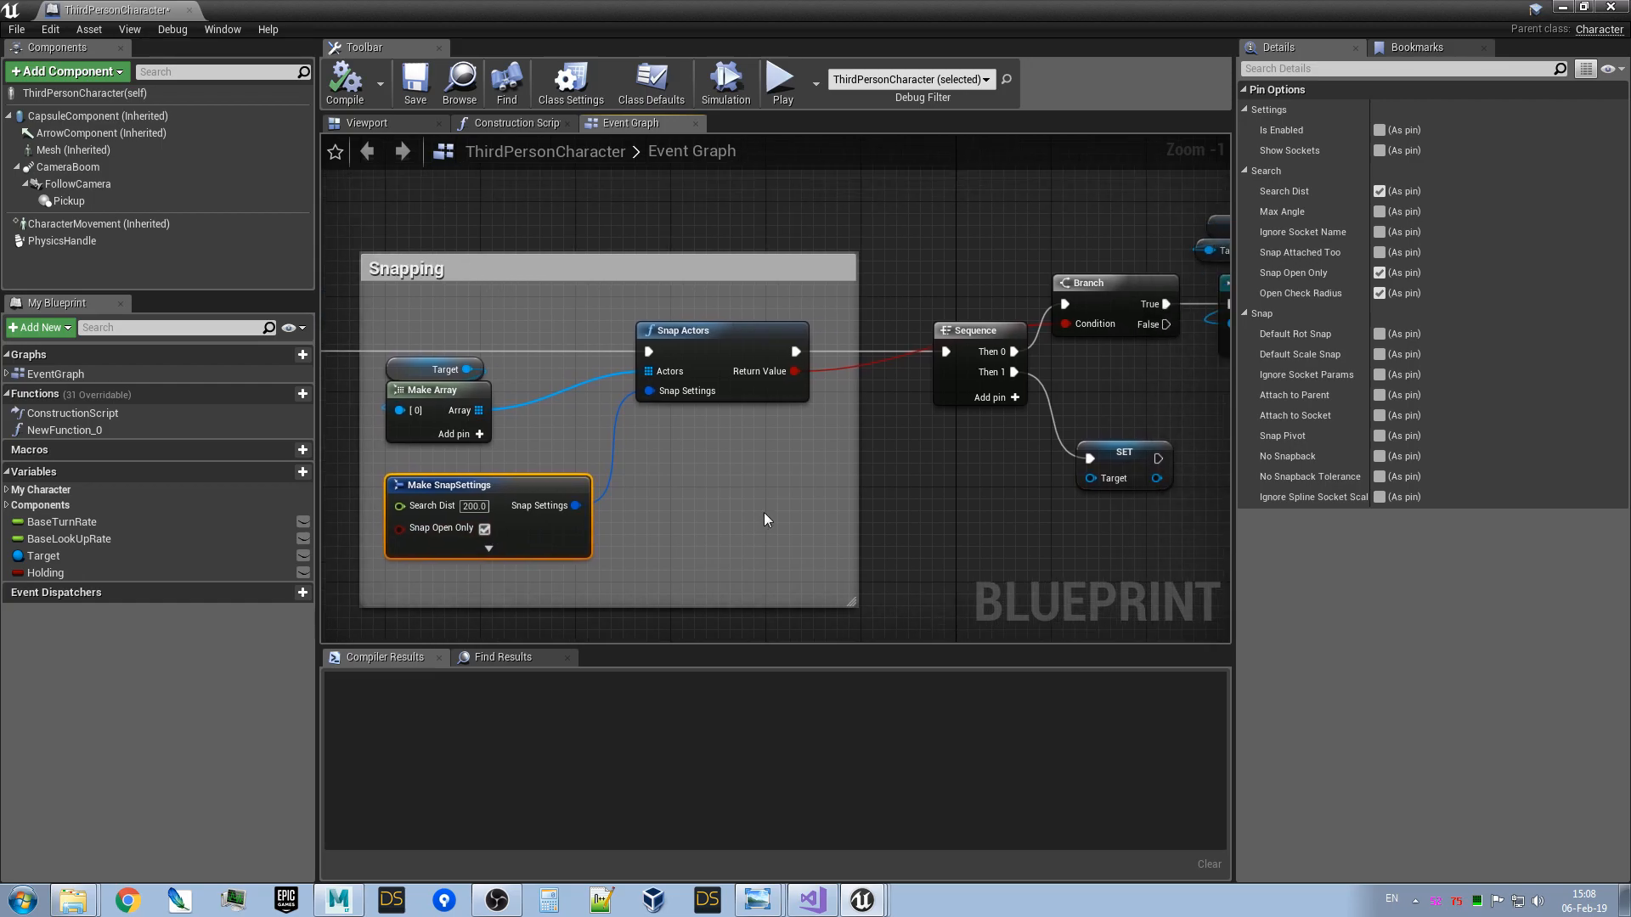
pyautogui.moveTo(965, 329); pyautogui.dragTo(953, 377)
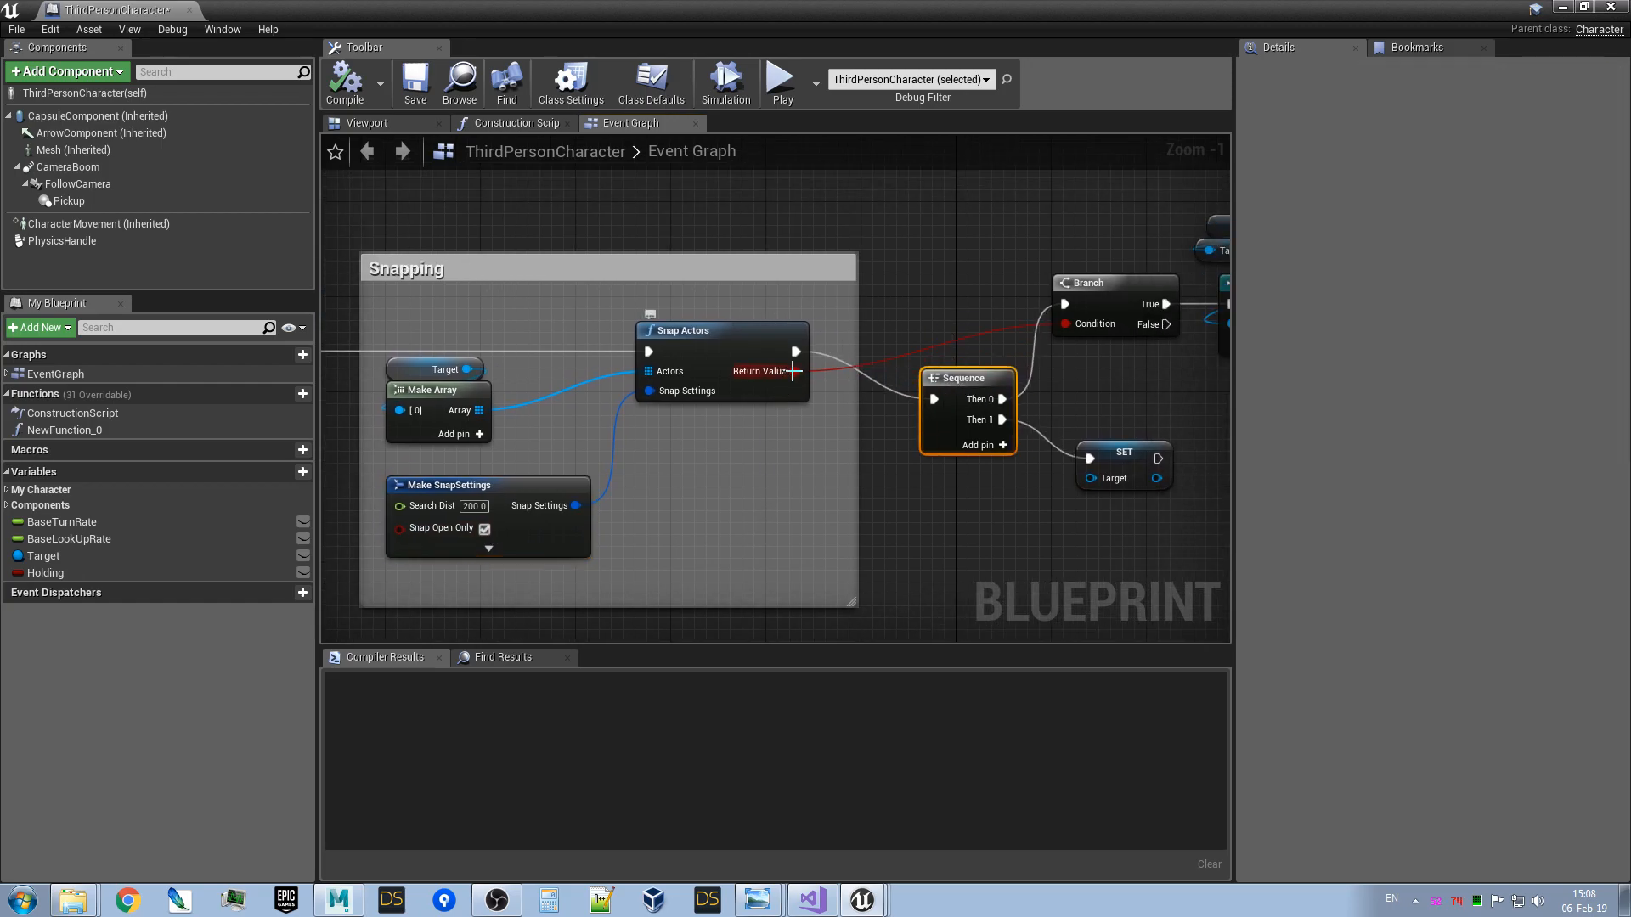
pyautogui.moveTo(1183, 401)
pyautogui.mouseDown(button='right')
pyautogui.moveTo(1089, 386)
pyautogui.moveTo(997, 406)
pyautogui.mouseUp(button='right')
pyautogui.moveTo(795, 405); pyautogui.dragTo(697, 291, button='right')
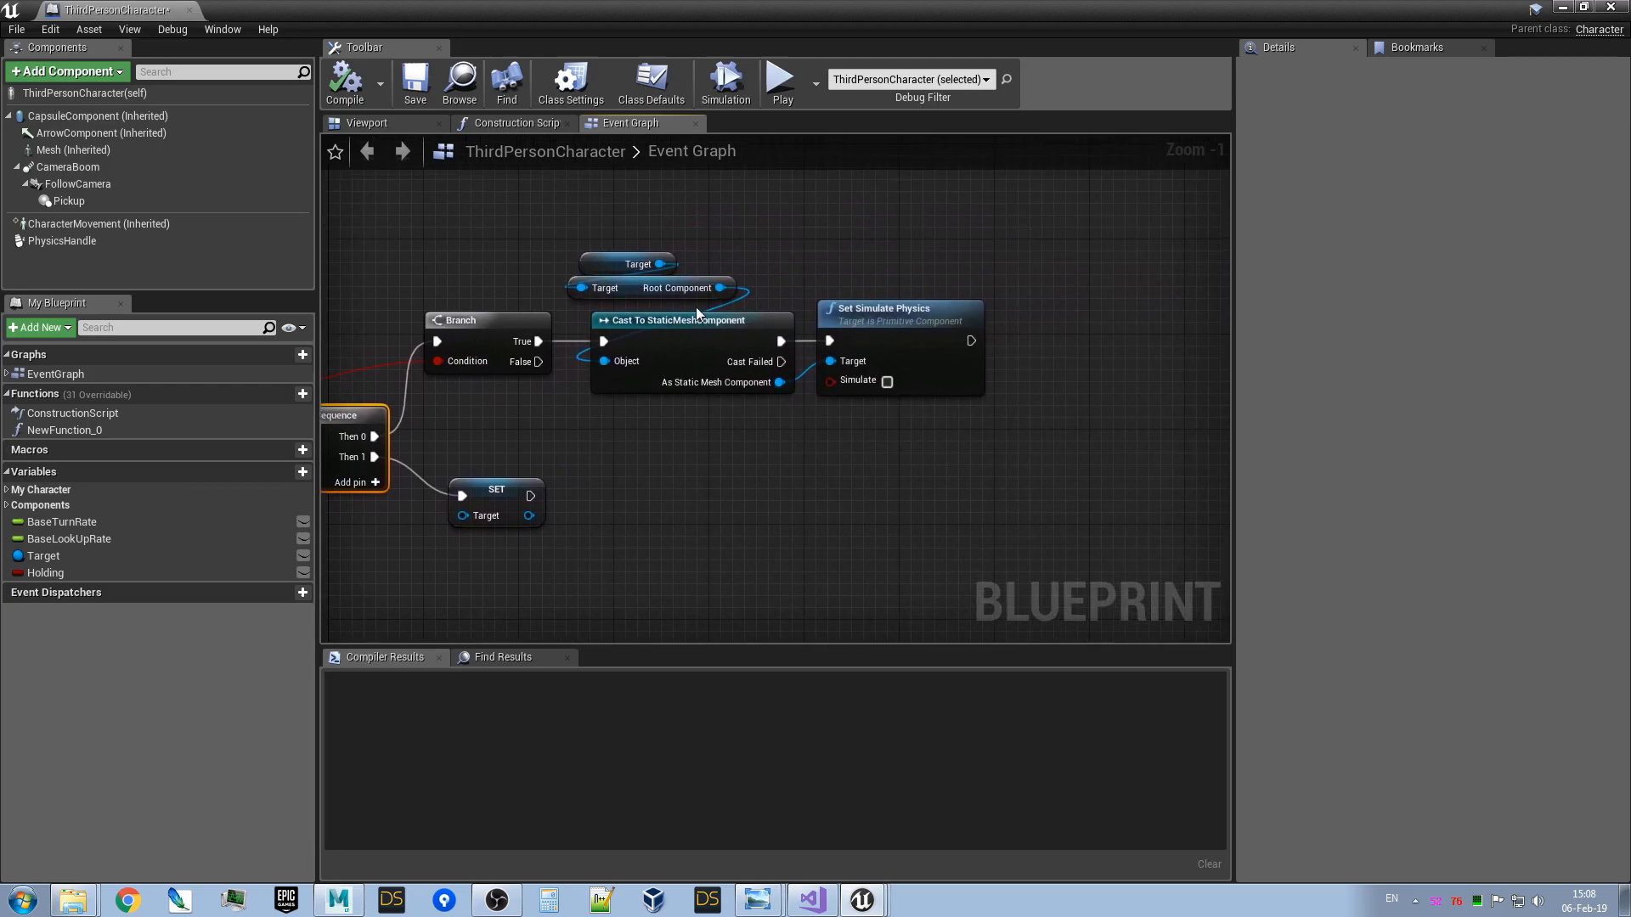
pyautogui.moveTo(879, 309)
pyautogui.moveTo(797, 461); pyautogui.dragTo(1054, 447, button='right')
pyautogui.scroll(-1, 983, 443)
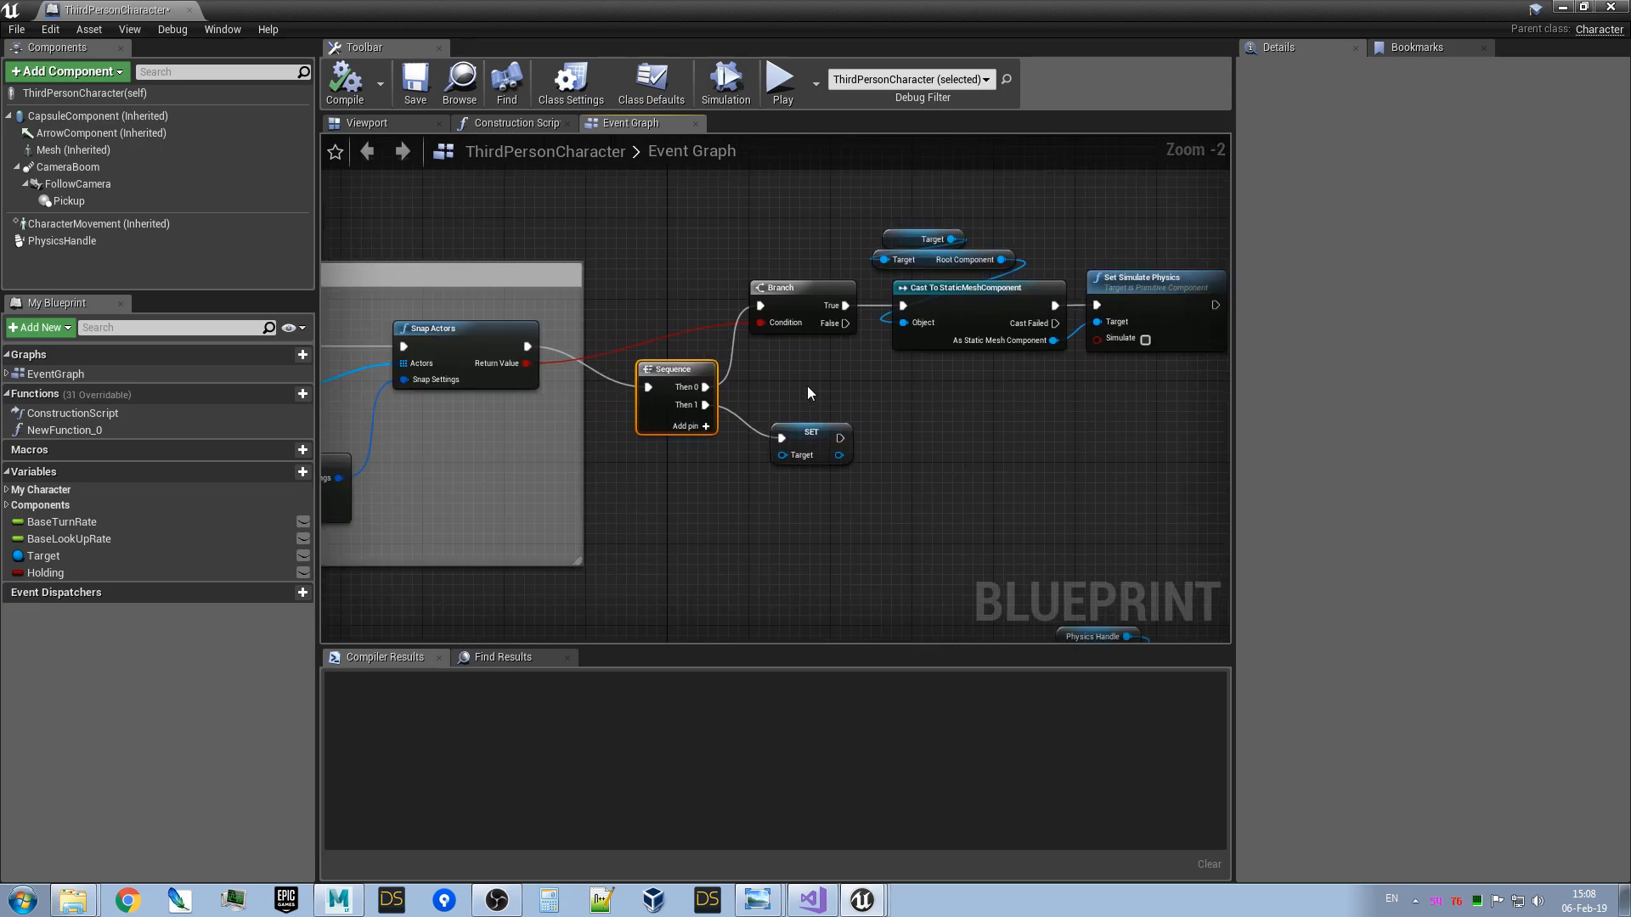
pyautogui.click(823, 437)
pyautogui.click(794, 494)
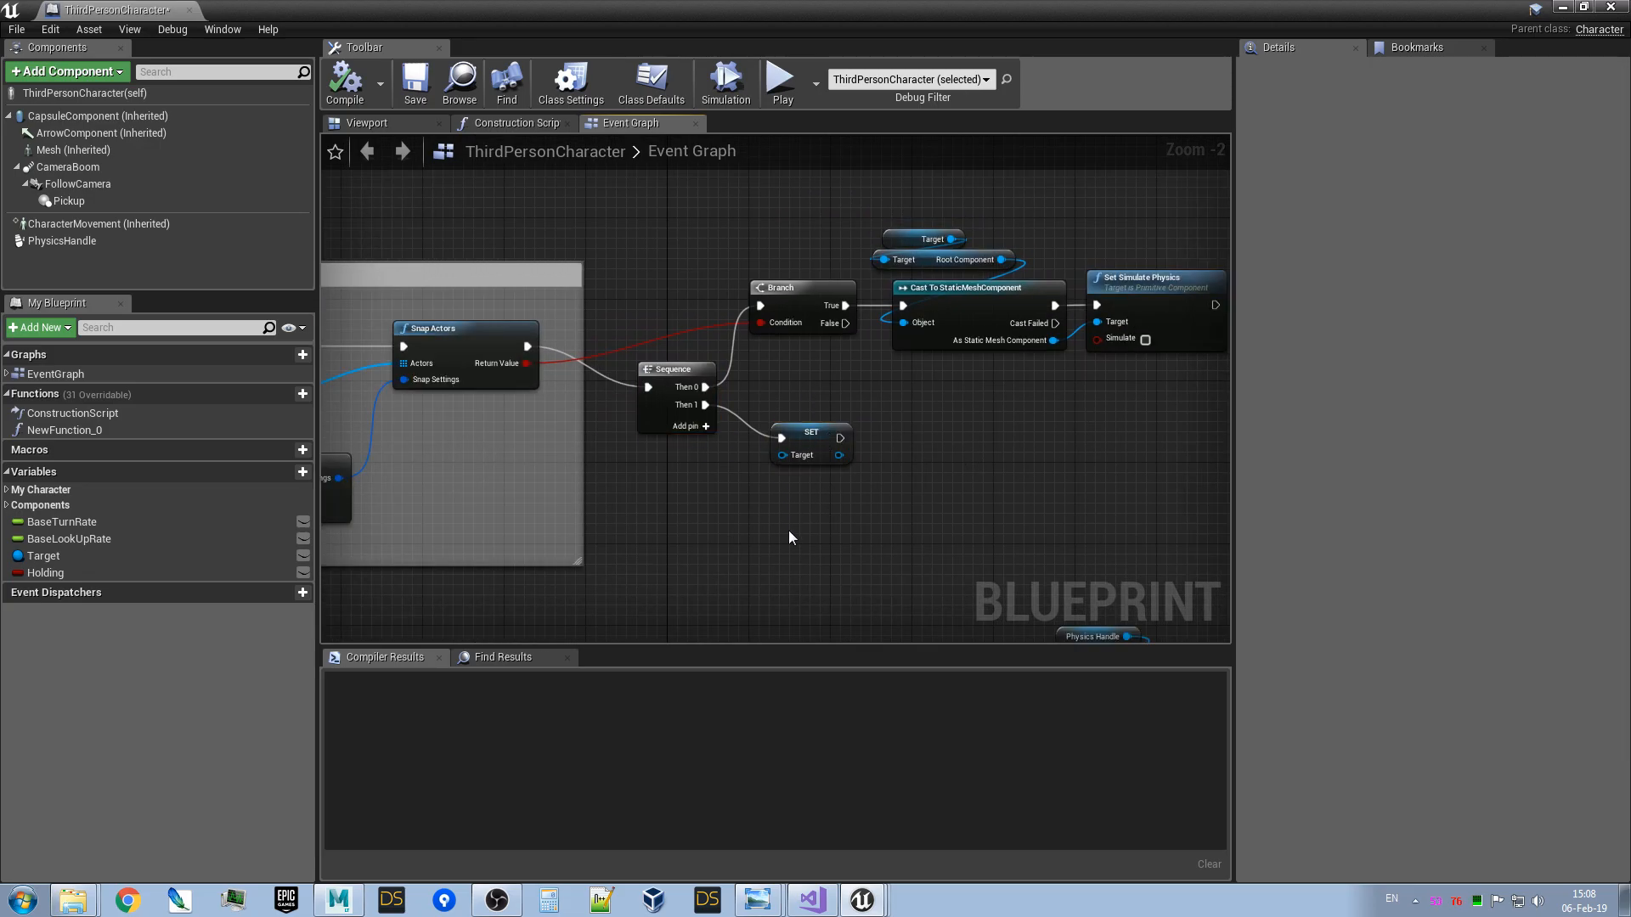
pyautogui.moveTo(789, 531)
pyautogui.mouseDown(button='right')
pyautogui.moveTo(1026, 545)
pyautogui.moveTo(1046, 445)
pyautogui.mouseUp(button='right')
pyautogui.scroll(-1, 1026, 543)
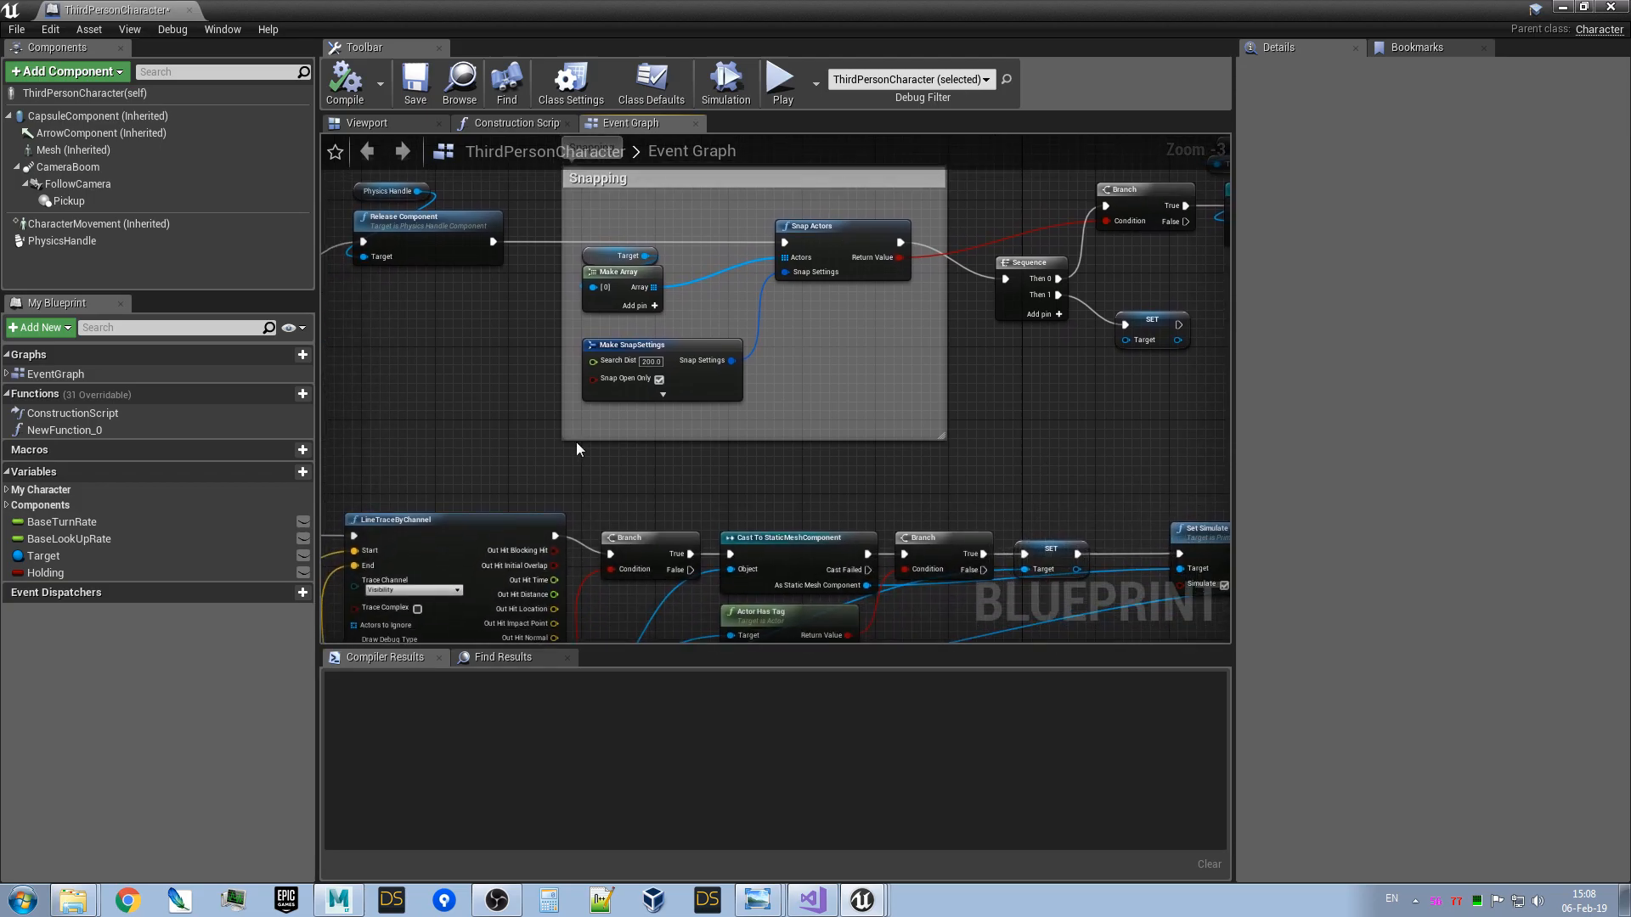
pyautogui.scroll(-1, 558, 452)
# - Nudge Snap Actors left, then switch to the MSSR_One level tab and fly the camera near the floor
pyautogui.moveTo(518, 437)
pyautogui.mouseDown(button='right')
pyautogui.moveTo(580, 423)
pyautogui.moveTo(585, 453)
pyautogui.mouseUp(button='right')
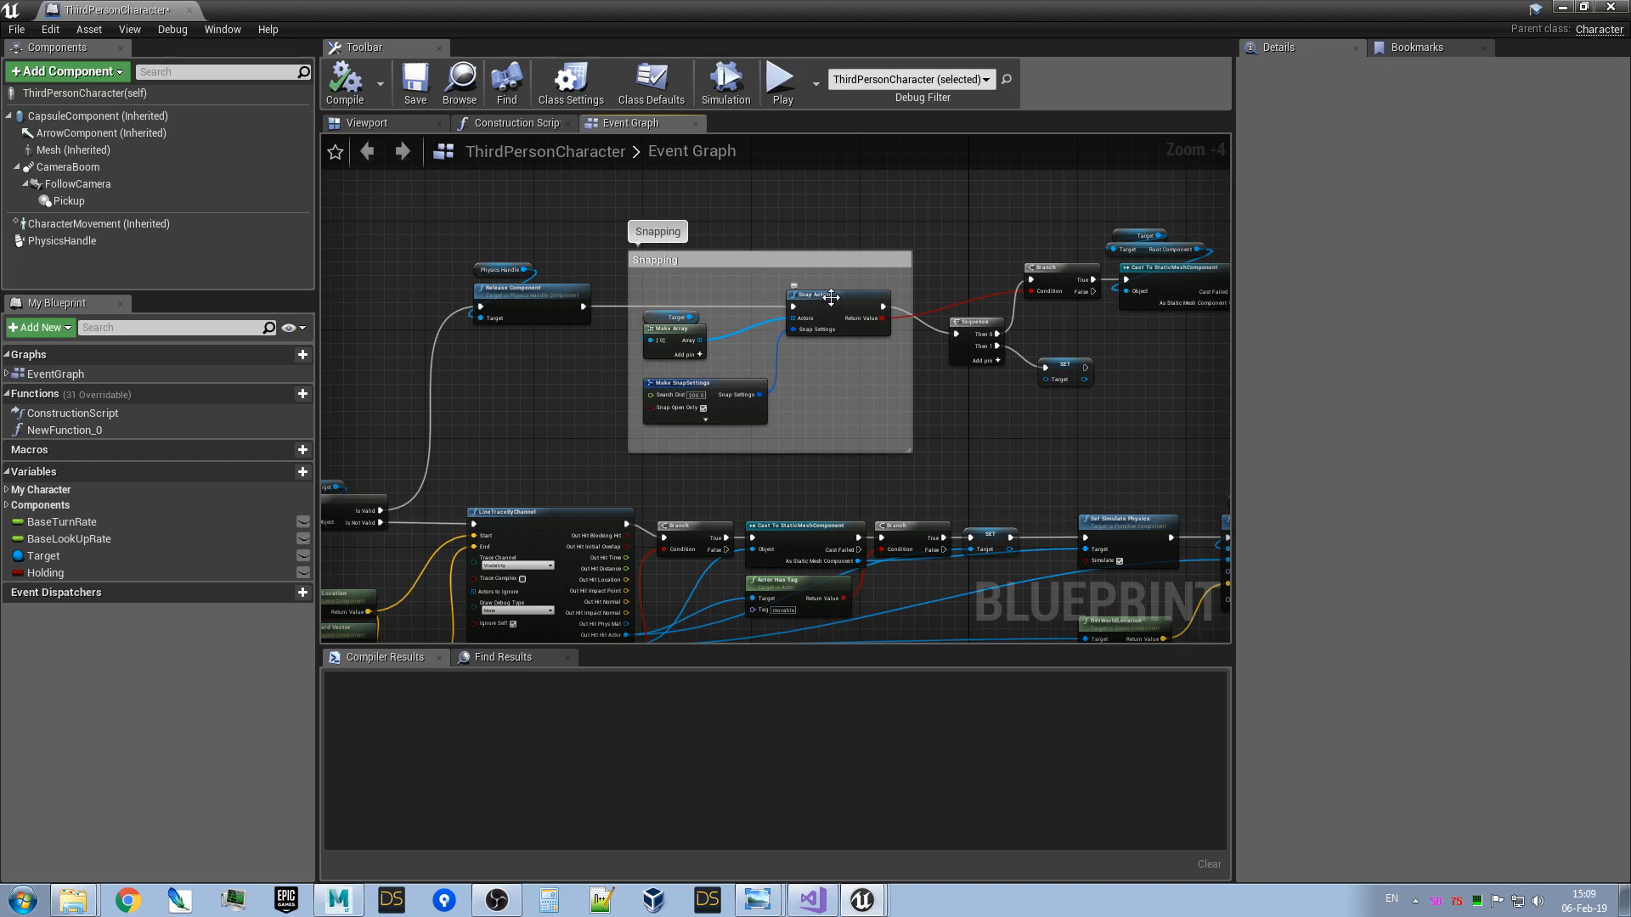
pyautogui.moveTo(843, 300); pyautogui.dragTo(822, 299)
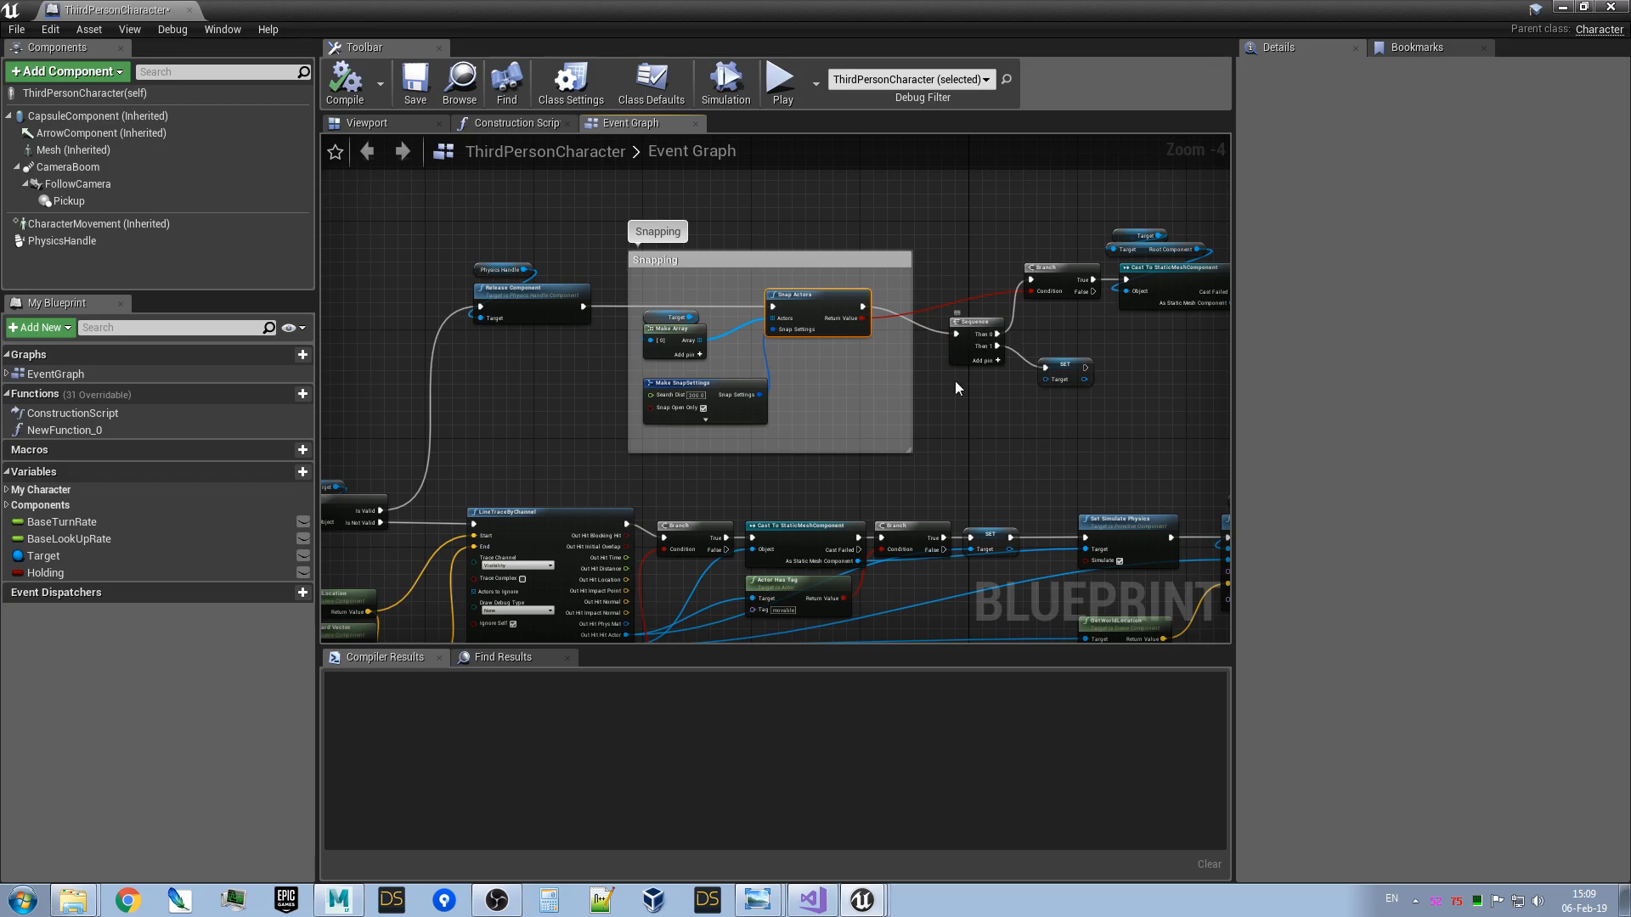
pyautogui.moveTo(955, 387); pyautogui.dragTo(974, 349, button='right')
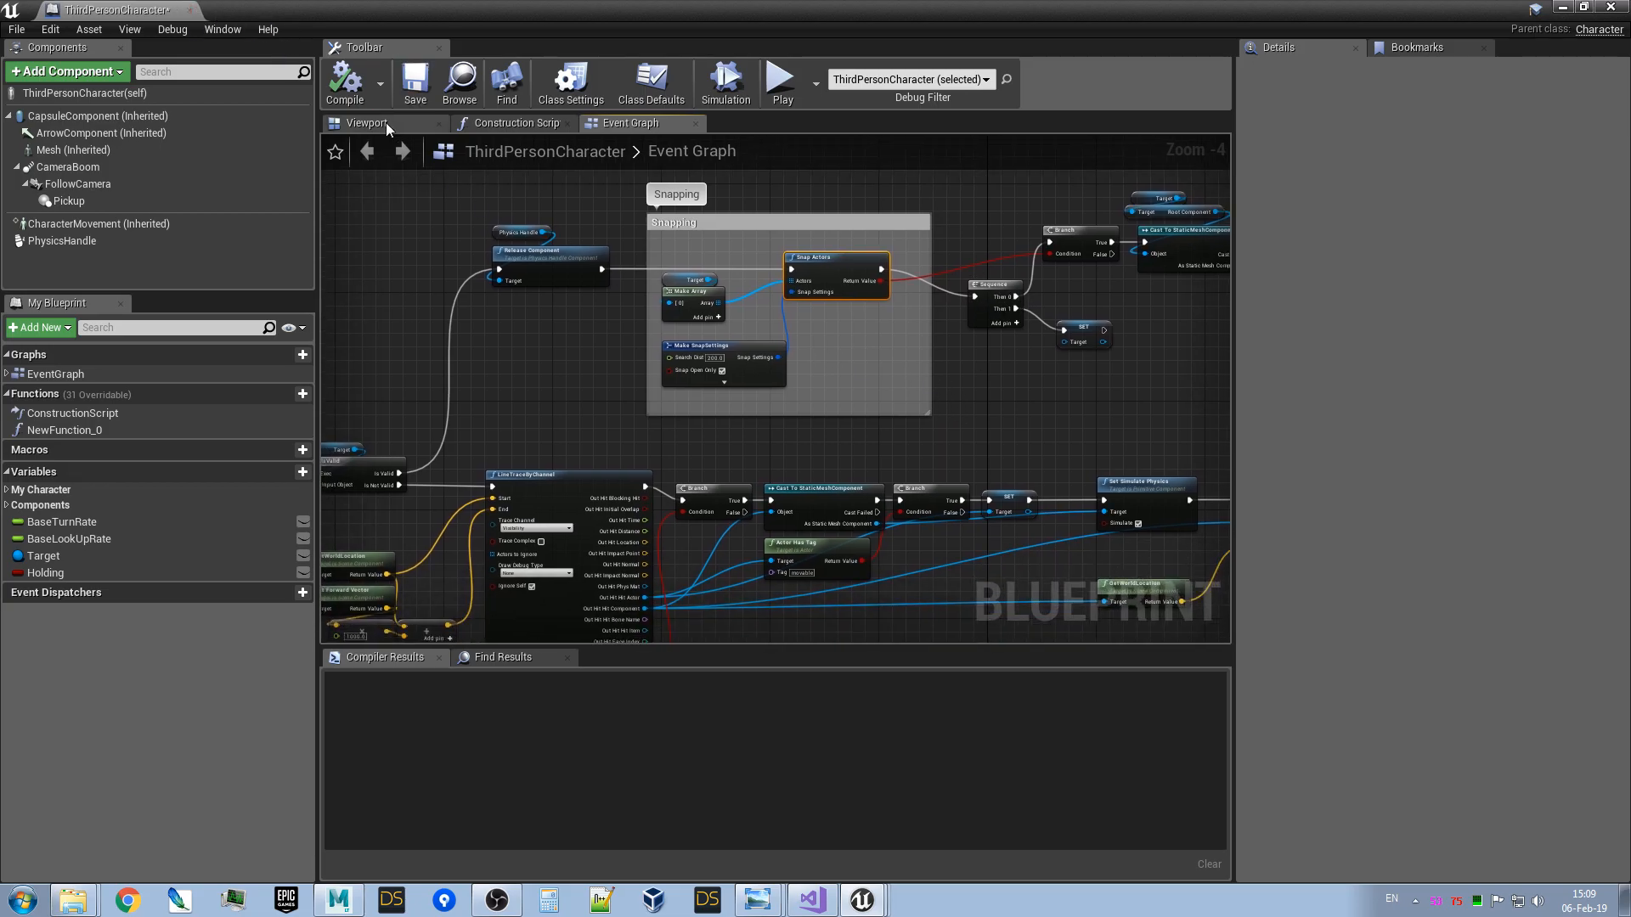
pyautogui.moveTo(110, 9); pyautogui.dragTo(480, 8)
pyautogui.moveTo(693, 370)
pyautogui.mouseDown(button='right')
pyautogui.moveTo(714, 383)
pyautogui.moveTo(752, 363)
pyautogui.moveTo(703, 375)
pyautogui.moveTo(700, 399)
pyautogui.mouseUp(button='right')
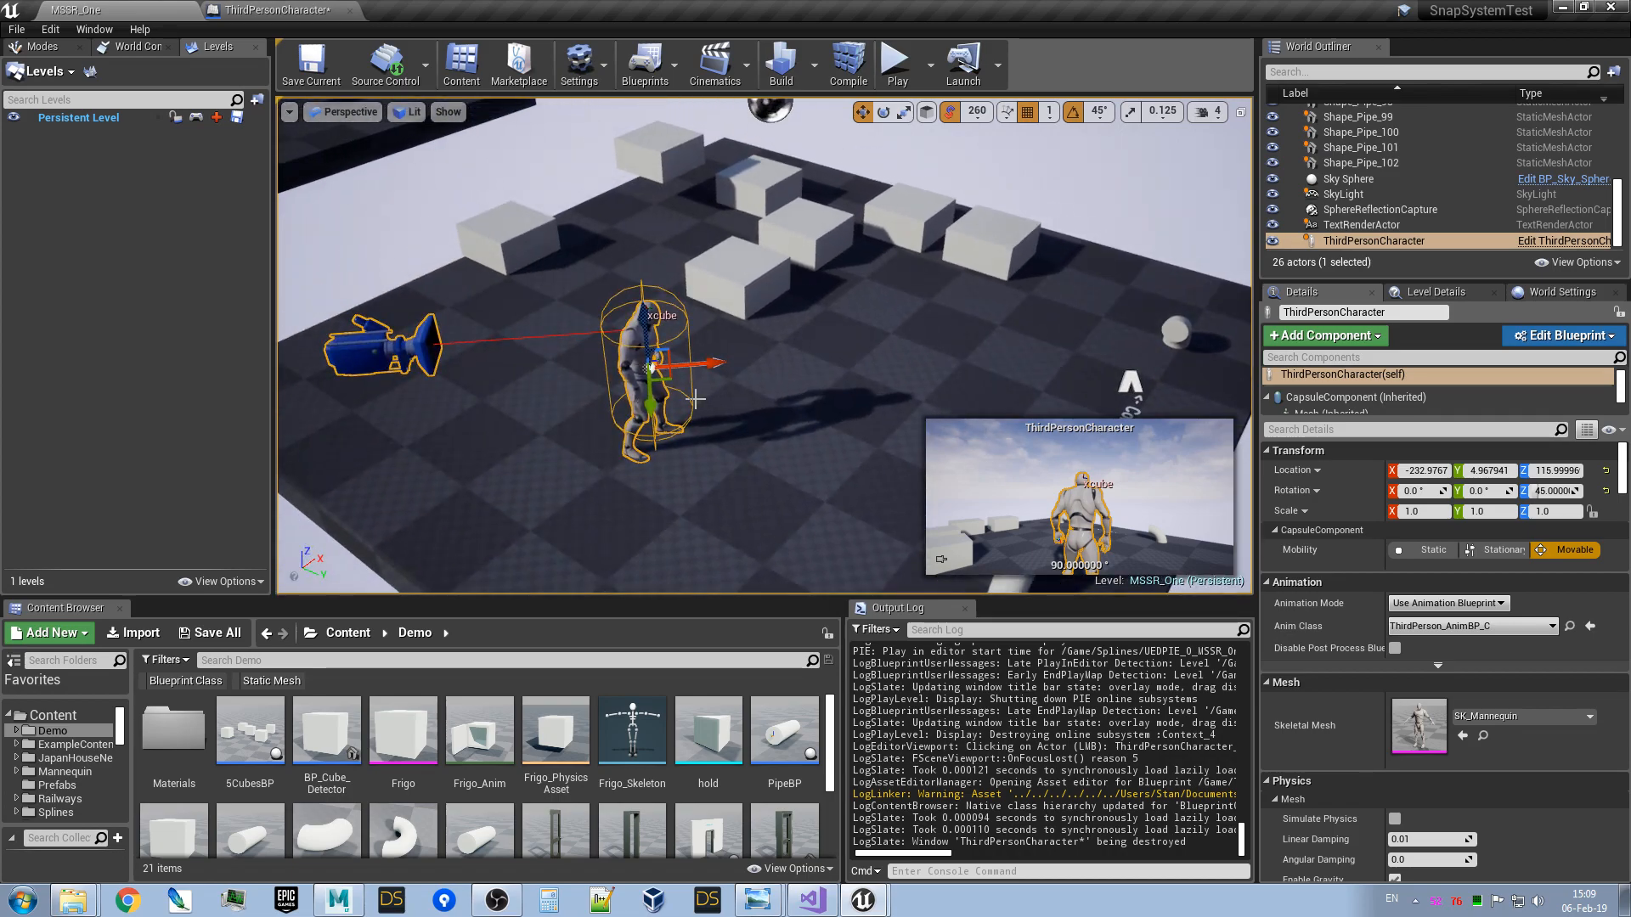